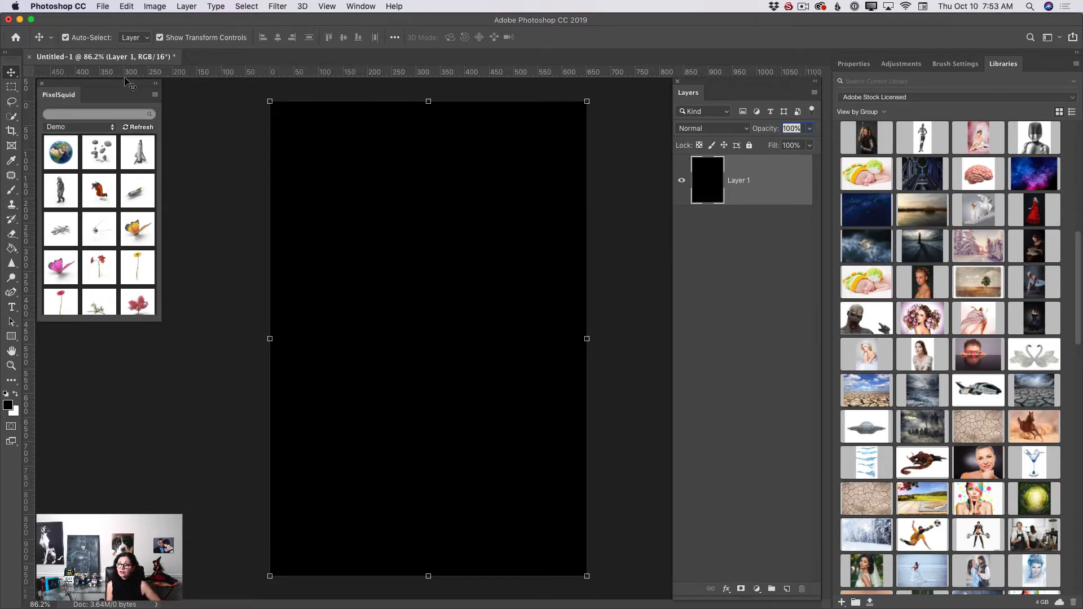
Step: Place the dark blue starry sky image from the library above the black layer and enlarge it to cover the whole canvas
{"action": "left_click_drag", "start_coordinate": [125, 79], "coordinate": [124, 77]}
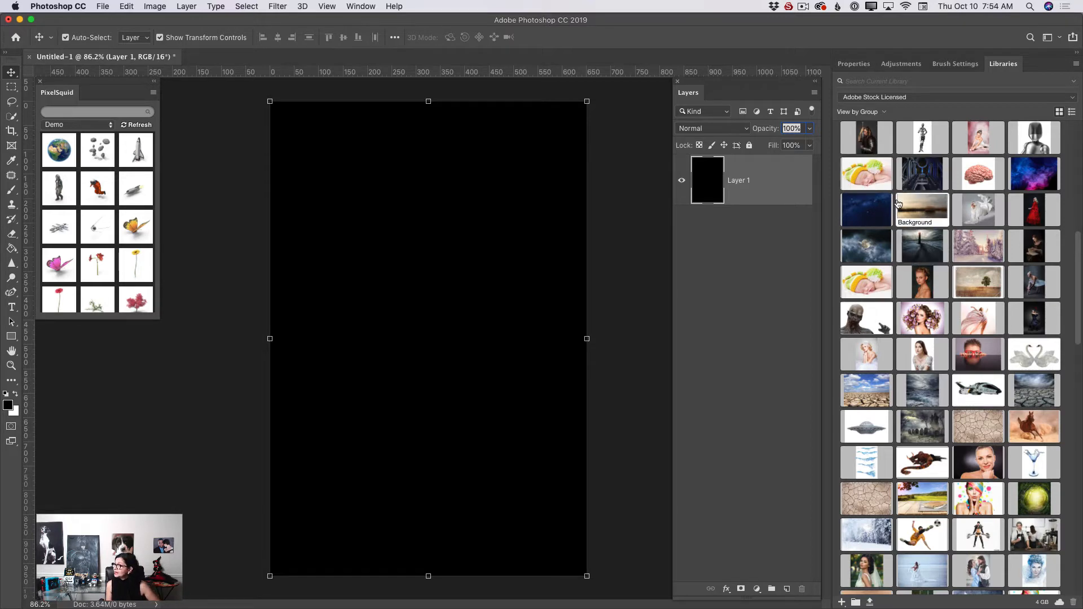
{"action": "mouse_move", "coordinate": [869, 210]}
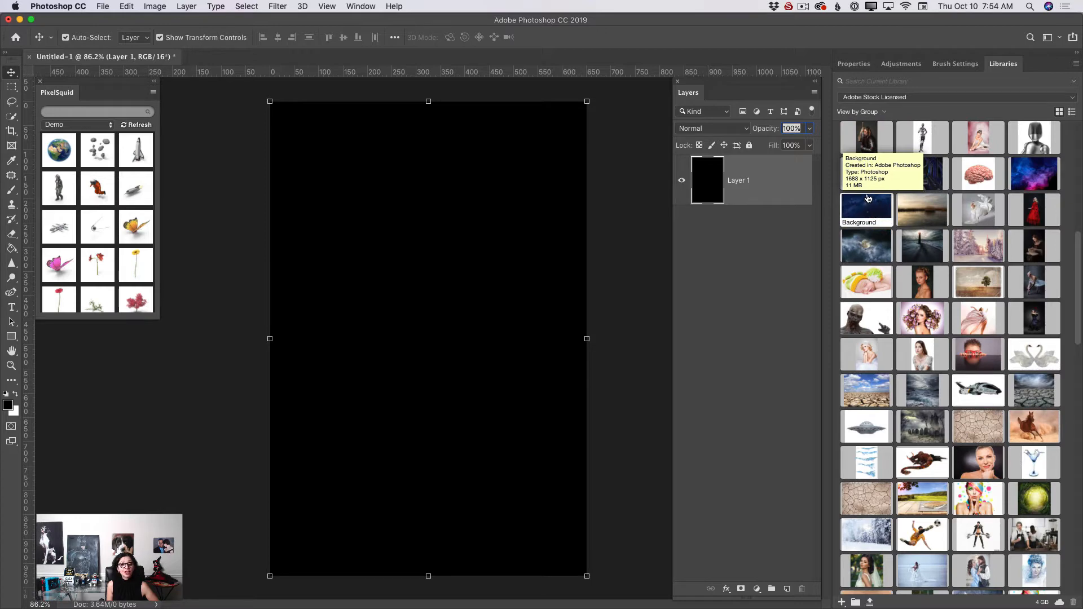
{"action": "left_click_drag", "start_coordinate": [867, 211], "coordinate": [443, 263]}
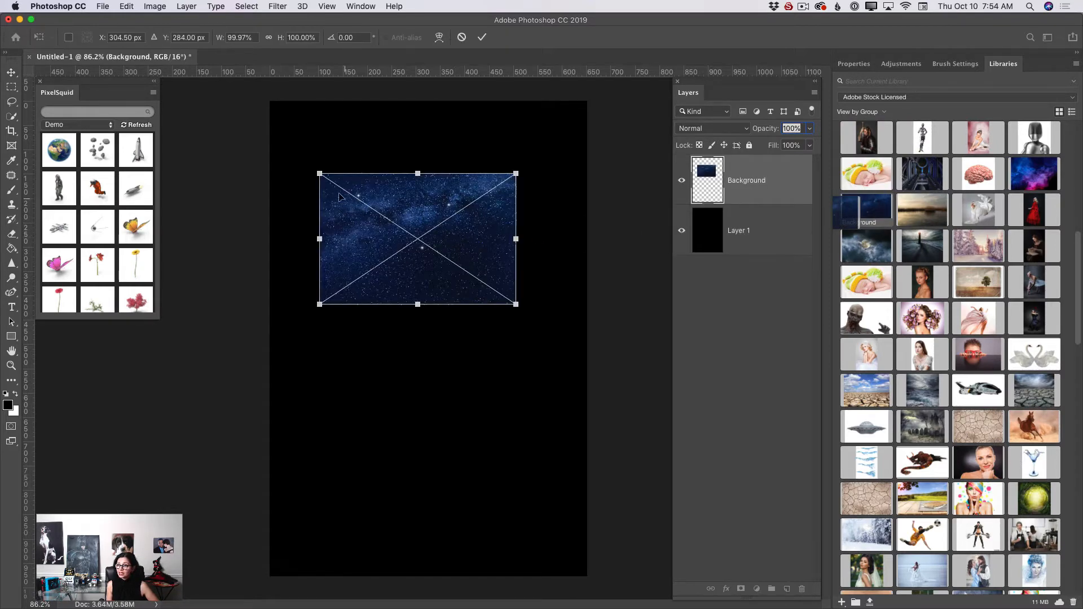
{"action": "left_click_drag", "start_coordinate": [319, 173], "coordinate": [209, 100]}
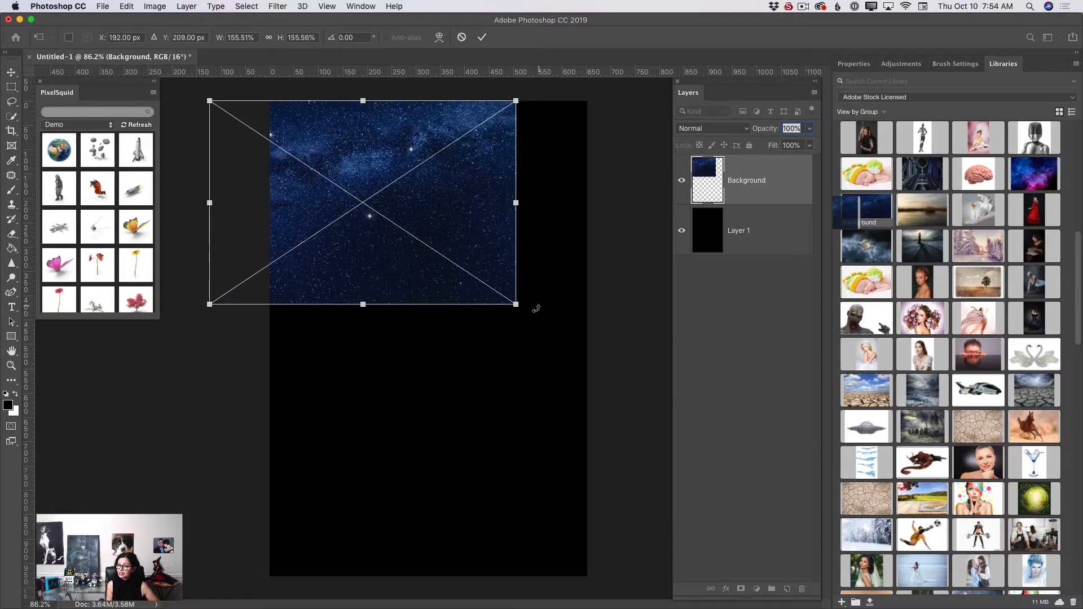
{"action": "left_click_drag", "start_coordinate": [516, 304], "coordinate": [902, 561]}
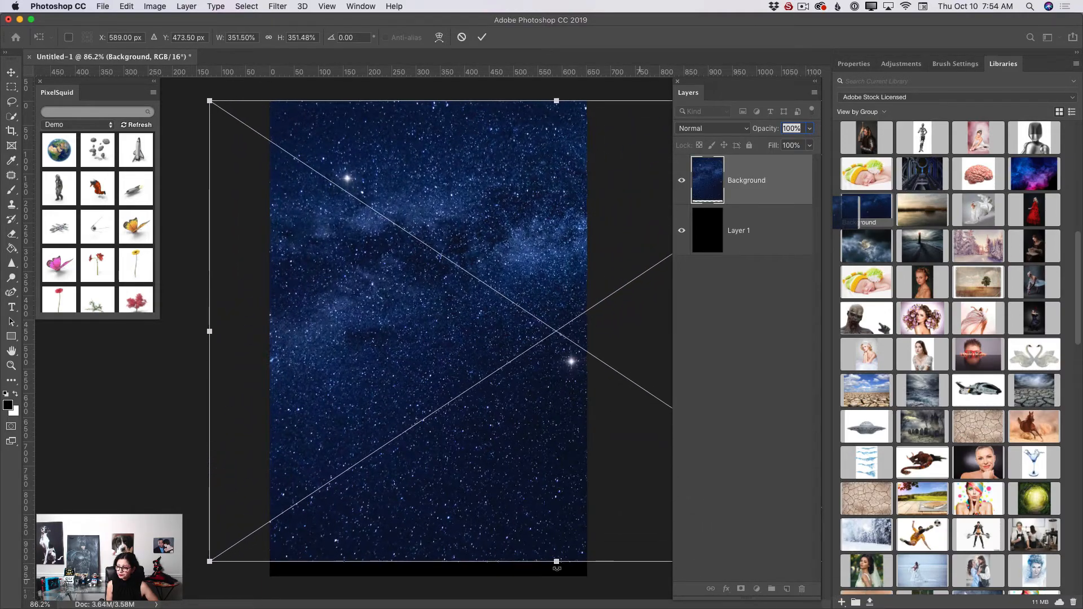
{"action": "left_click_drag", "start_coordinate": [209, 562], "coordinate": [175, 585]}
{"action": "left_click", "coordinate": [482, 38]}
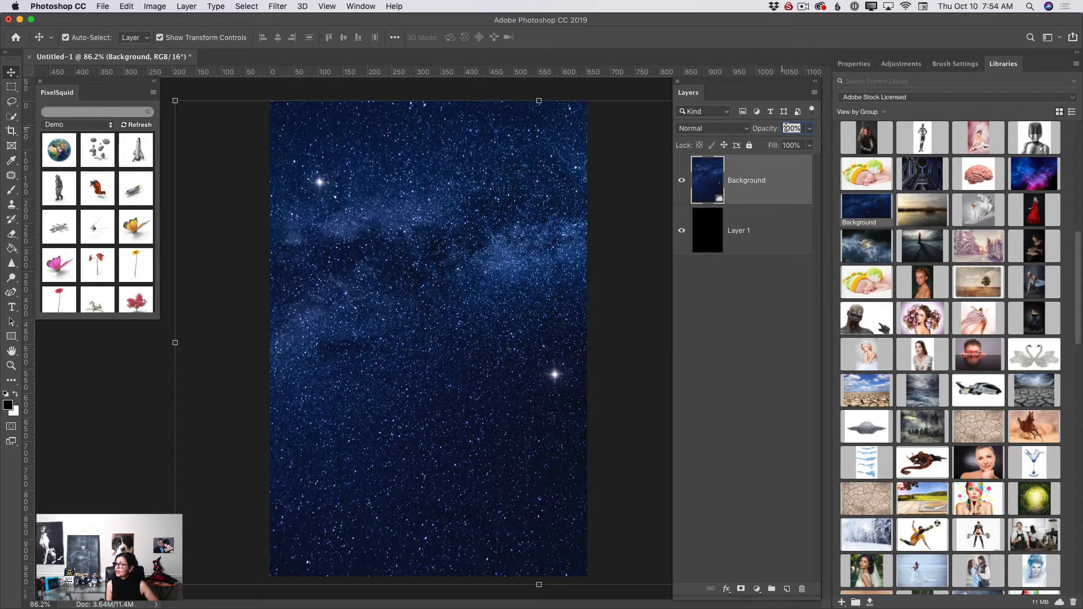
Step: Set the starry sky layer's opacity to 50%
{"action": "left_click", "coordinate": [809, 128]}
{"action": "left_click_drag", "start_coordinate": [809, 144], "coordinate": [783, 143]}
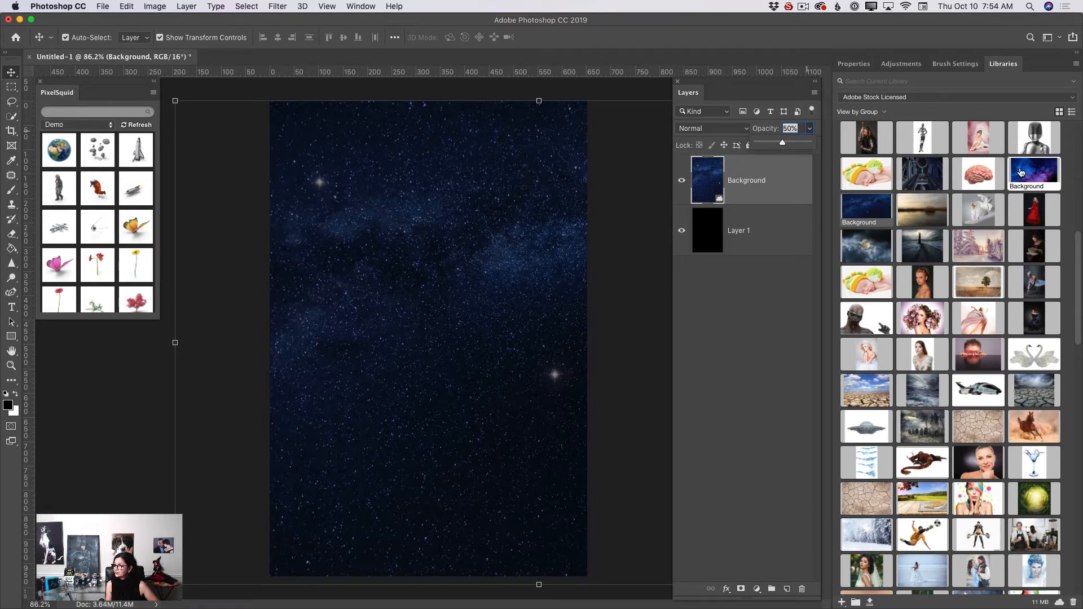
{"action": "mouse_move", "coordinate": [1021, 172]}
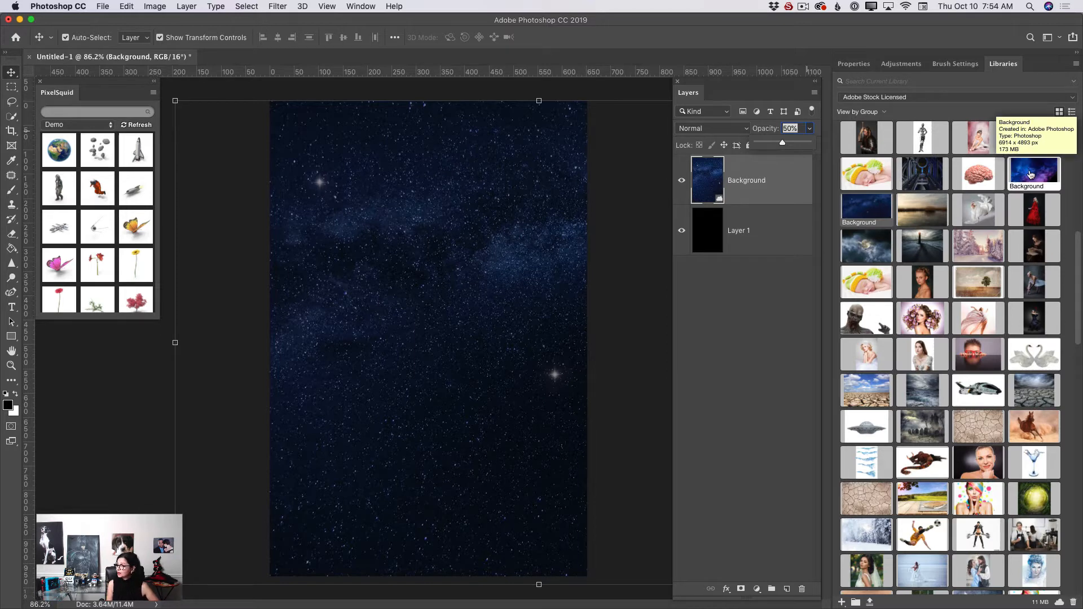
{"action": "left_click", "coordinate": [1031, 176]}
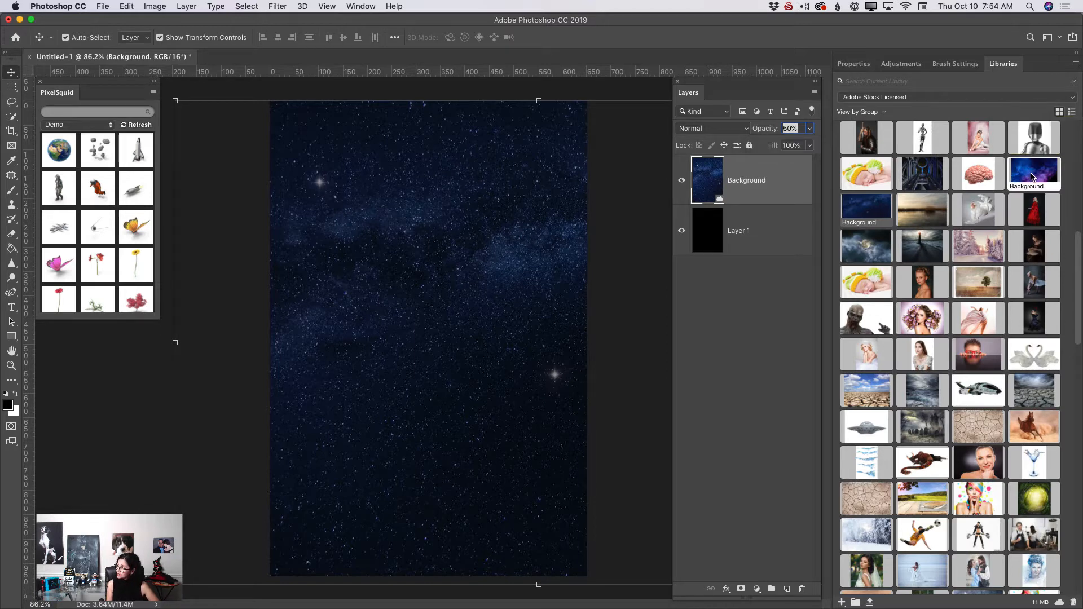
Step: Place the blue and pink smoke image from the library and scale it to about 90% so it covers the canvas
{"action": "left_click_drag", "start_coordinate": [1031, 176], "coordinate": [442, 252]}
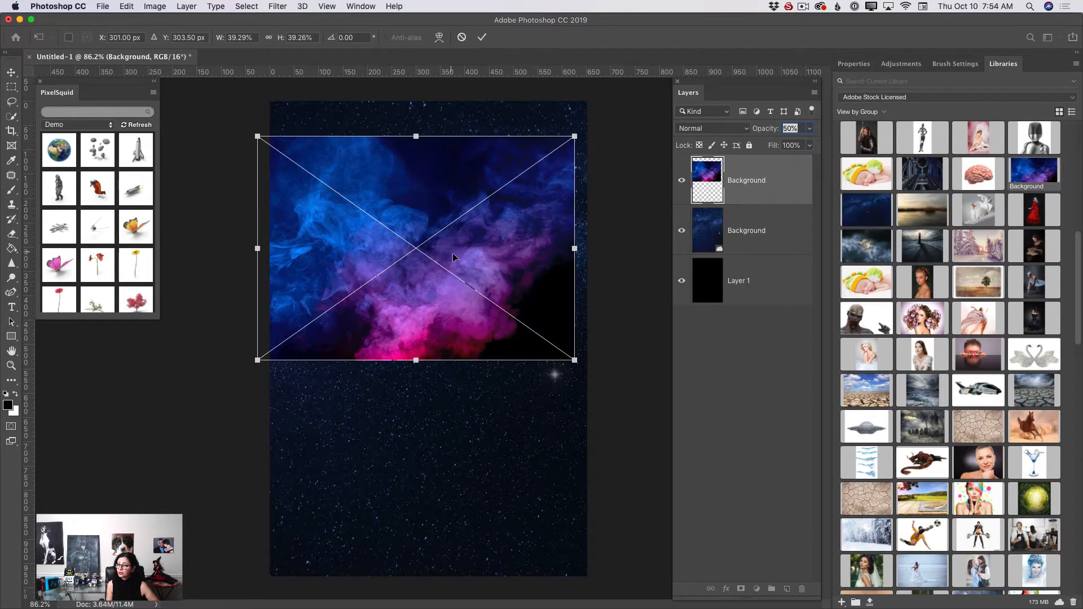
{"action": "left_click_drag", "start_coordinate": [259, 360], "coordinate": [6, 581]}
{"action": "left_click_drag", "start_coordinate": [571, 135], "coordinate": [670, 68]}
{"action": "left_click_drag", "start_coordinate": [489, 311], "coordinate": [510, 297]}
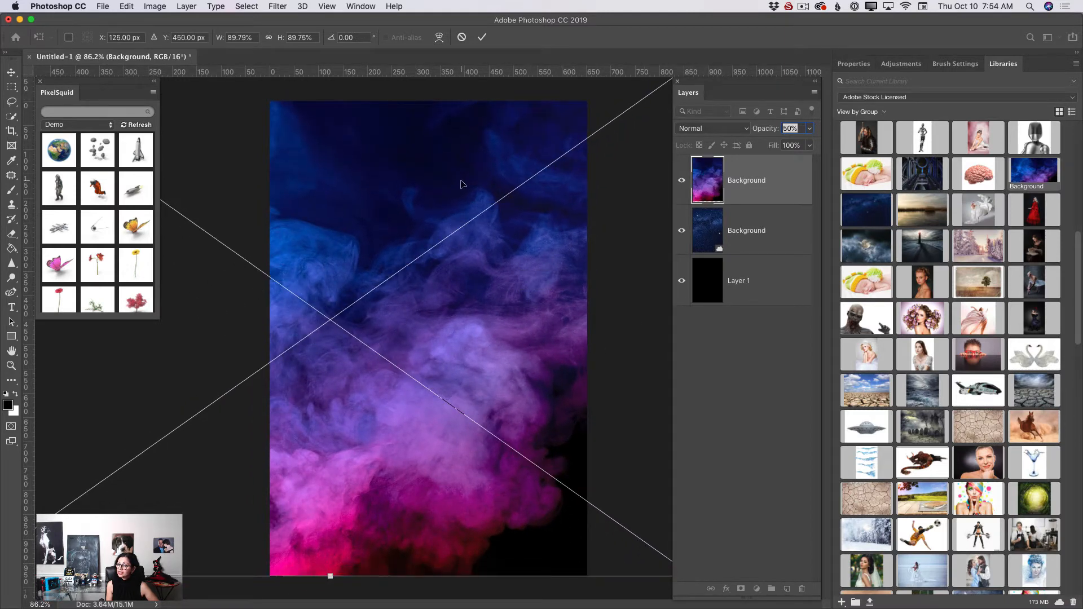
{"action": "left_click_drag", "start_coordinate": [473, 152], "coordinate": [474, 163]}
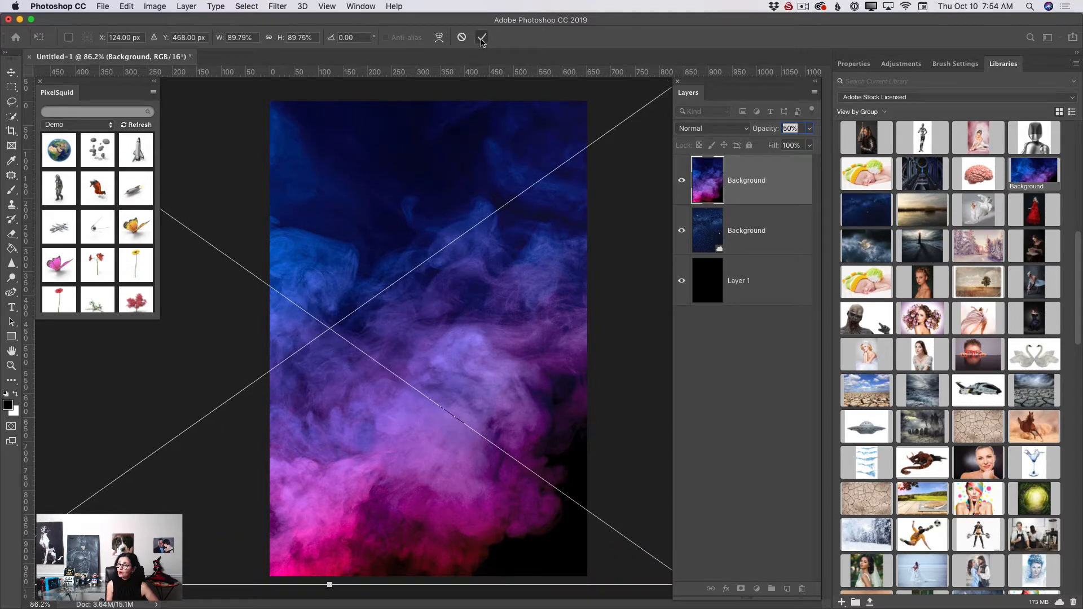
{"action": "left_click", "coordinate": [482, 38]}
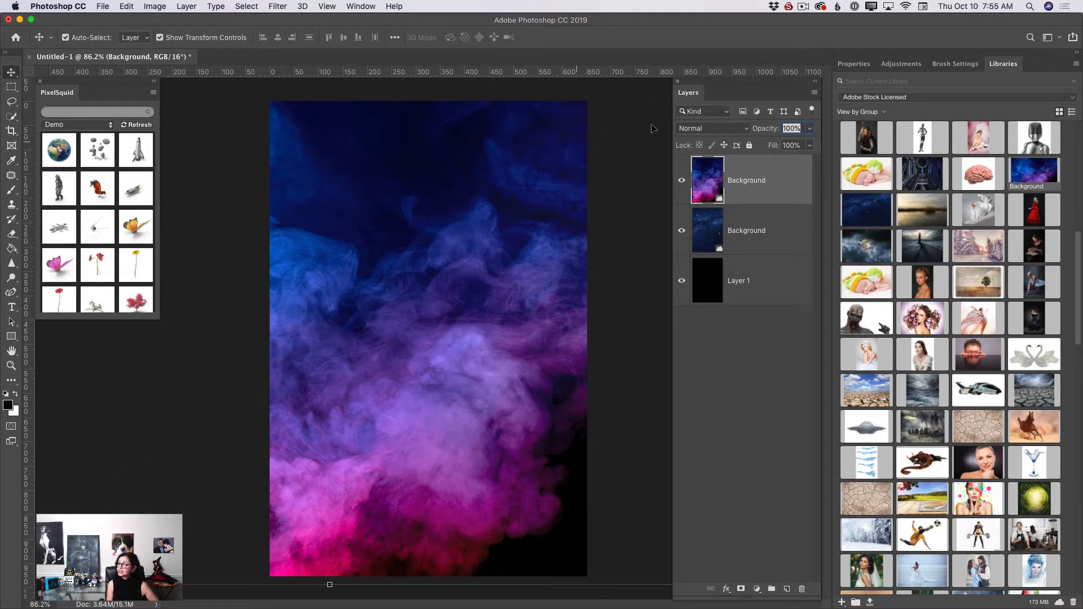
Step: Set the smoke layer's opacity to 51%
{"action": "left_click", "coordinate": [810, 129]}
{"action": "left_click_drag", "start_coordinate": [805, 145], "coordinate": [784, 145]}
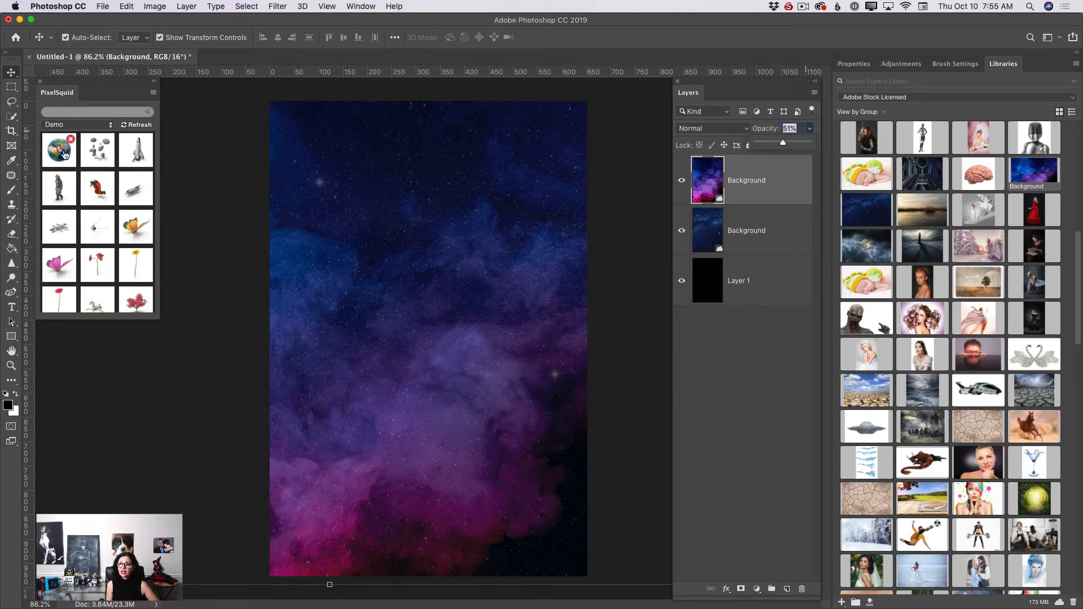
{"action": "key", "text": "Return"}
Step: Add the PixelSquid cosmonaut to the canvas and spin it toward a side-facing view
{"action": "left_click", "coordinate": [60, 195]}
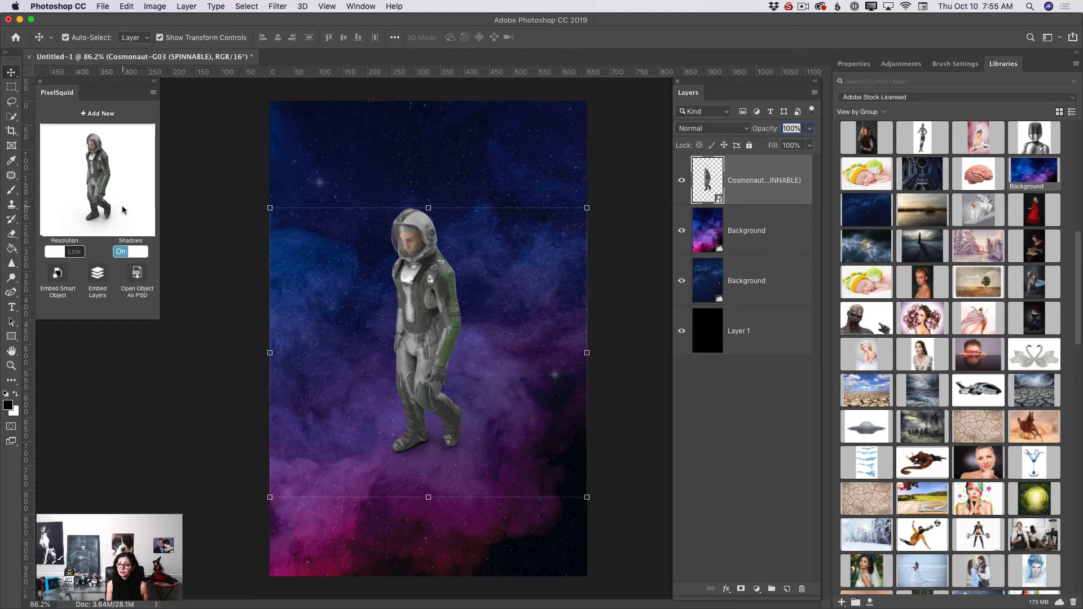
{"action": "left_click_drag", "start_coordinate": [121, 209], "coordinate": [88, 173]}
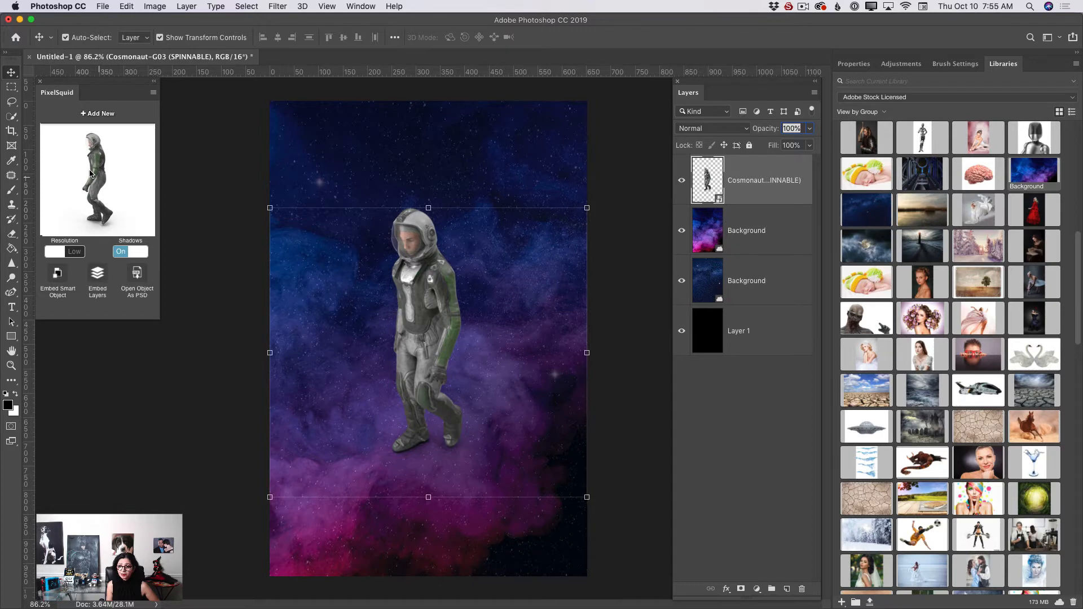
{"action": "left_click_drag", "start_coordinate": [90, 171], "coordinate": [91, 166]}
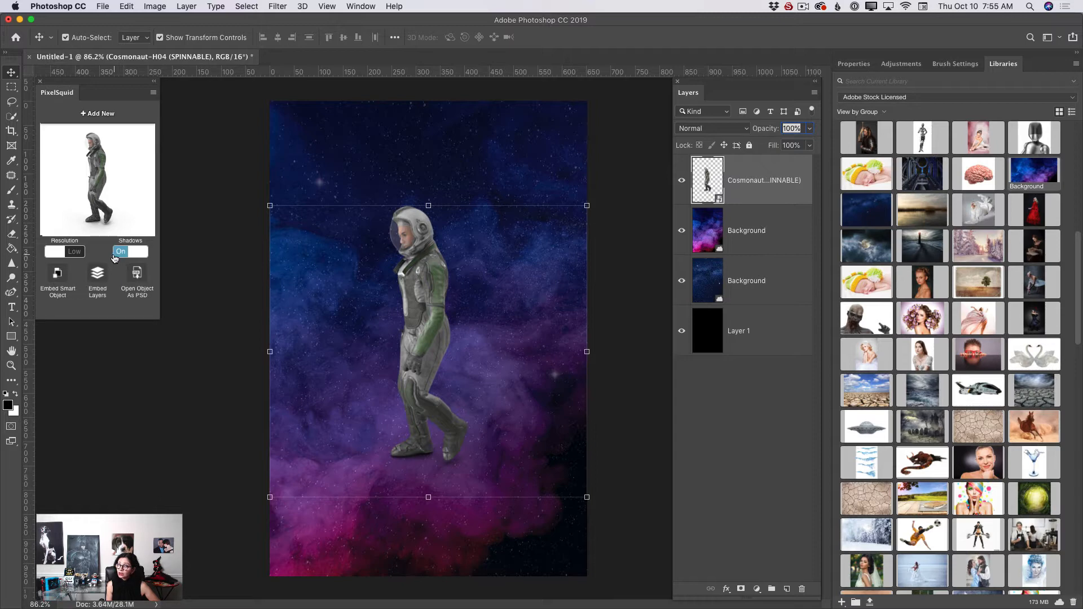
Step: Turn off the cosmonaut's shadows and switch its resolution to High
{"action": "left_click", "coordinate": [122, 252]}
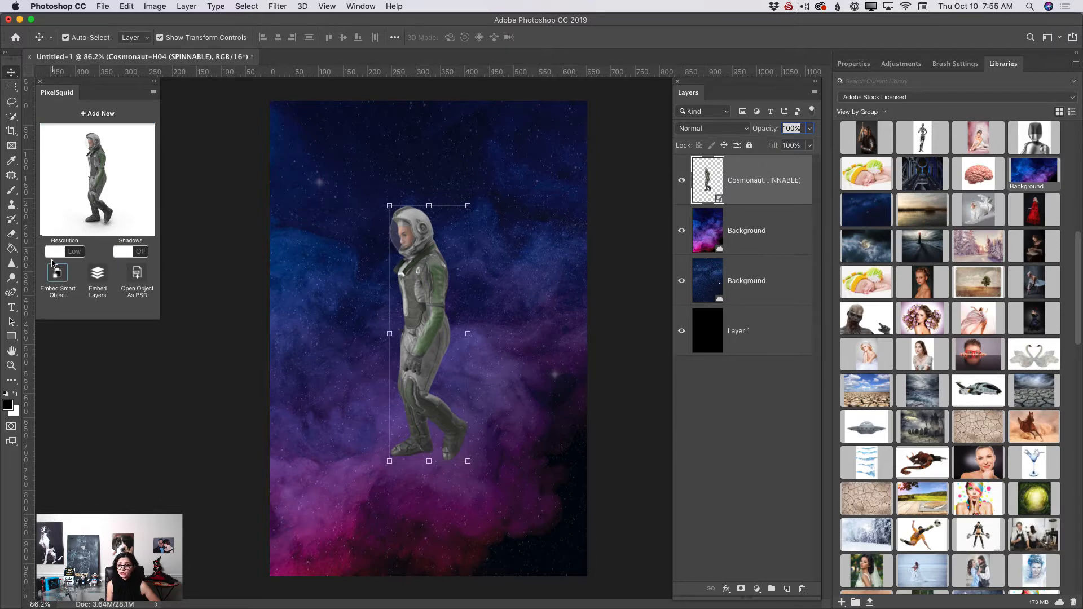
{"action": "left_click", "coordinate": [75, 253]}
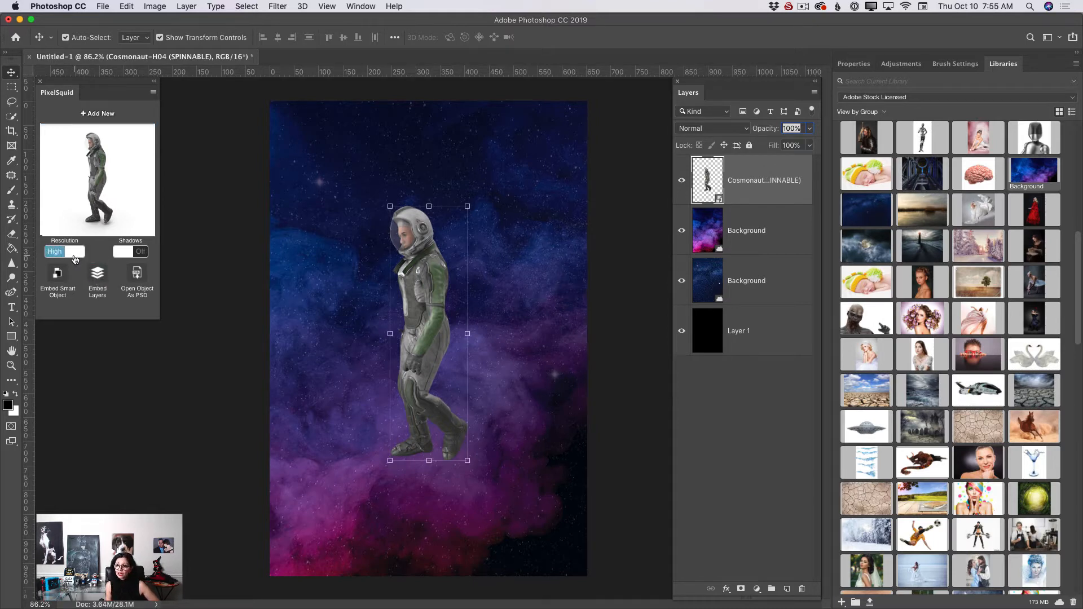
Step: Enlarge the cosmonaut to about 644% and position it so the helmet and upper torso fill the lower part of the canvas
{"action": "left_click", "coordinate": [12, 365]}
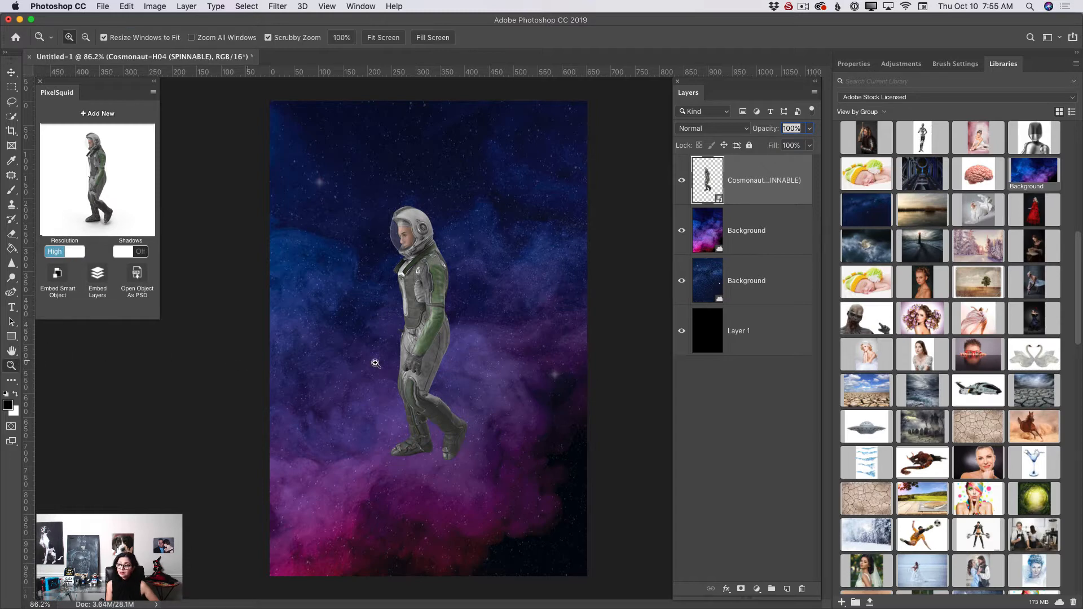
{"action": "left_click_drag", "start_coordinate": [443, 384], "coordinate": [379, 359]}
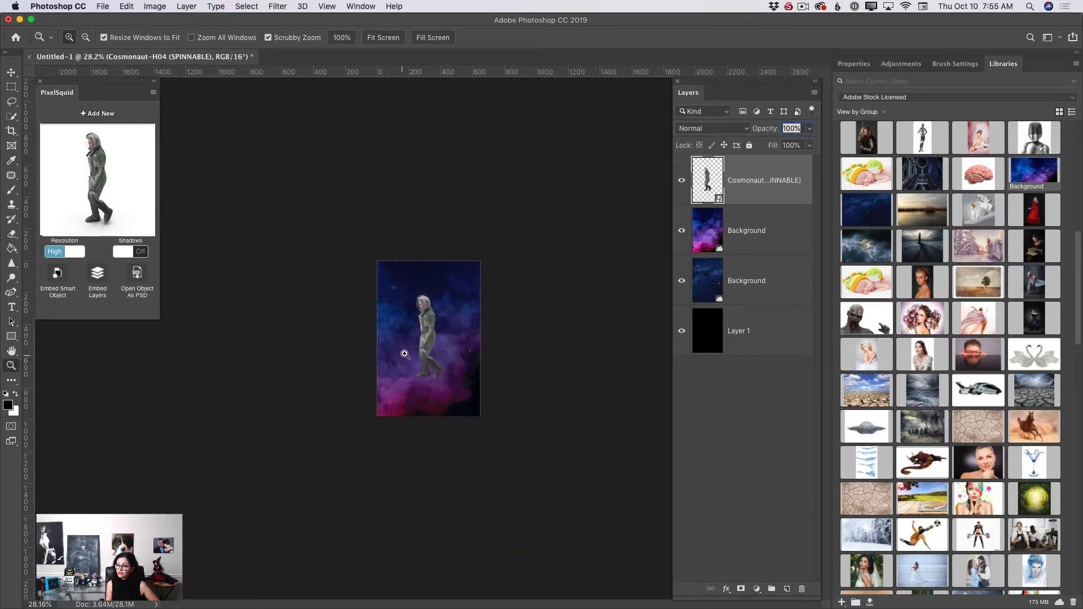
{"action": "left_click", "coordinate": [11, 74]}
{"action": "left_click_drag", "start_coordinate": [415, 297], "coordinate": [192, 119]}
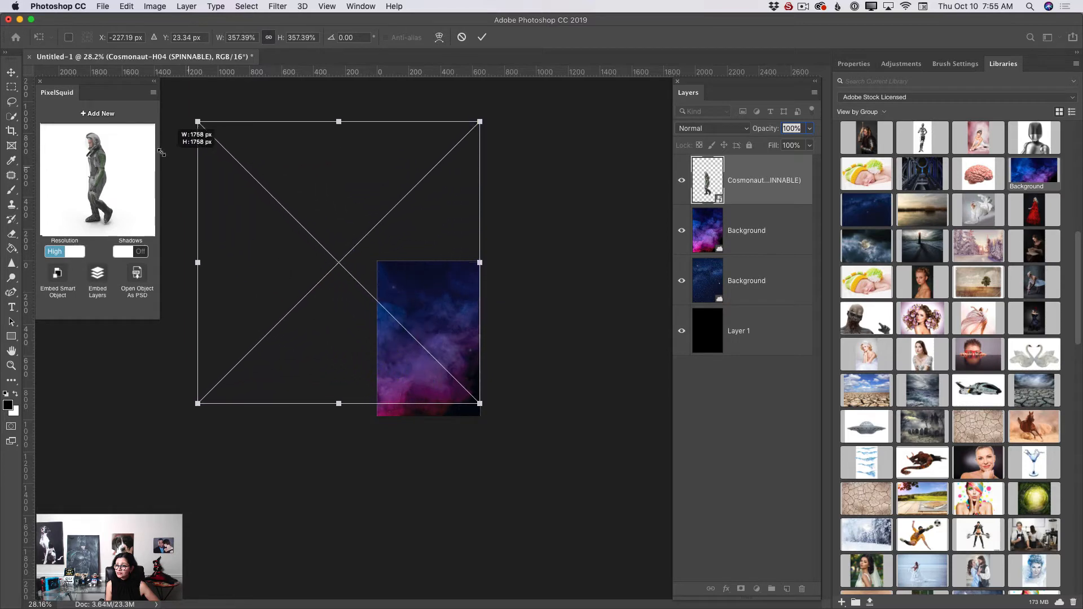
{"action": "left_click_drag", "start_coordinate": [416, 319], "coordinate": [511, 461]}
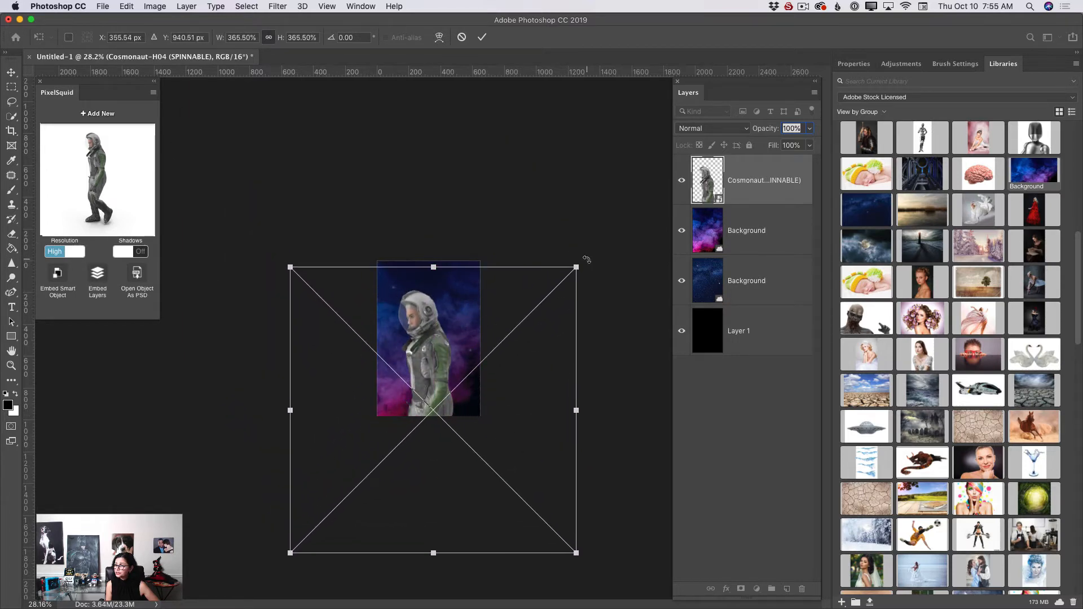
{"action": "left_click_drag", "start_coordinate": [581, 265], "coordinate": [722, 122]}
{"action": "left_click_drag", "start_coordinate": [457, 299], "coordinate": [400, 438]}
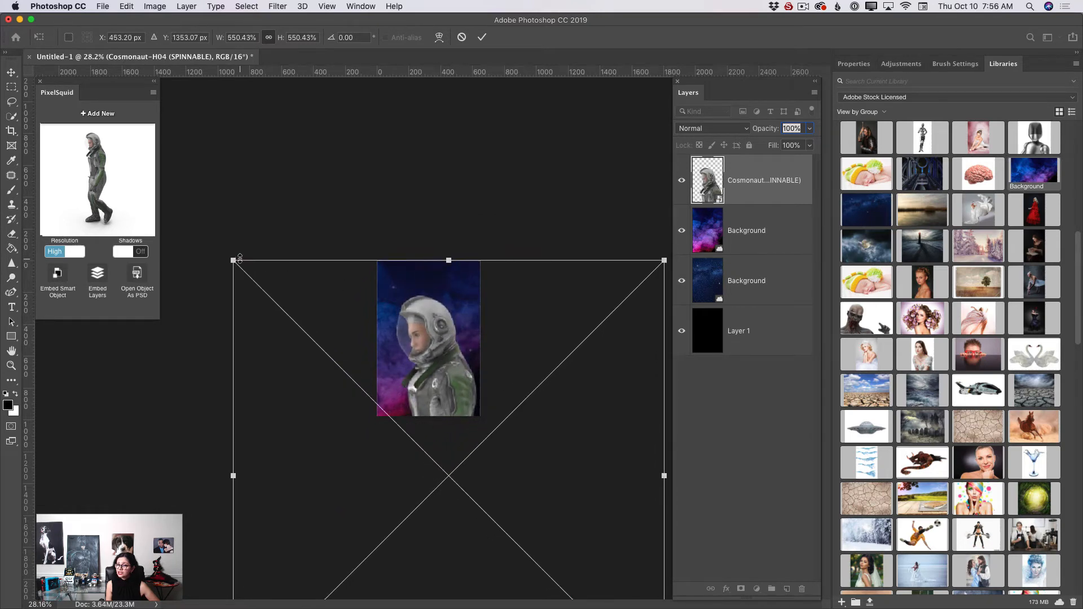
{"action": "left_click_drag", "start_coordinate": [240, 258], "coordinate": [158, 174]}
{"action": "left_click_drag", "start_coordinate": [412, 325], "coordinate": [441, 394]}
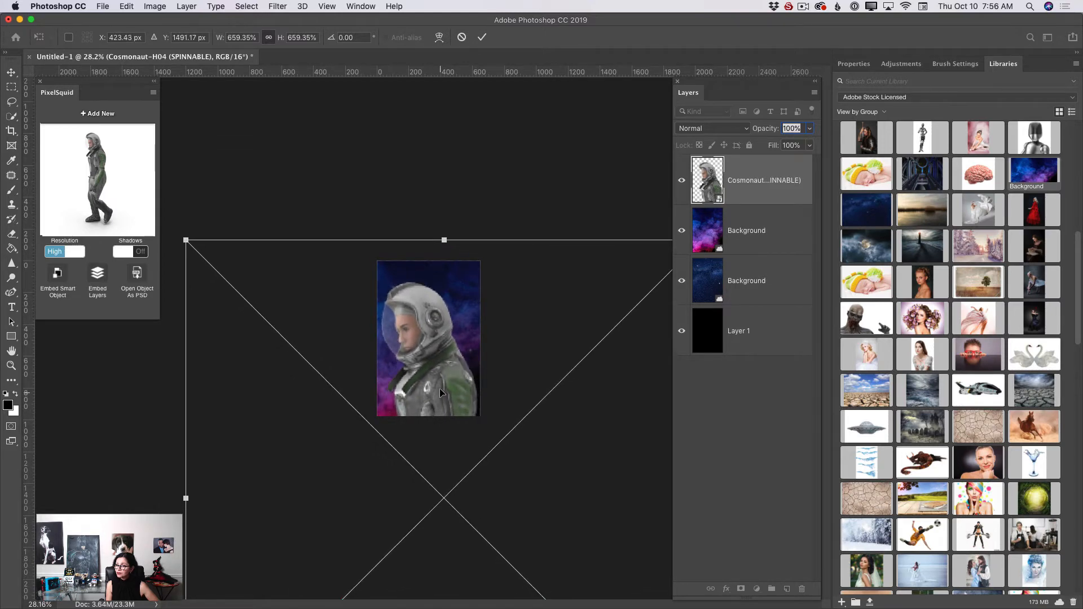
{"action": "left_click_drag", "start_coordinate": [185, 240], "coordinate": [196, 245]}
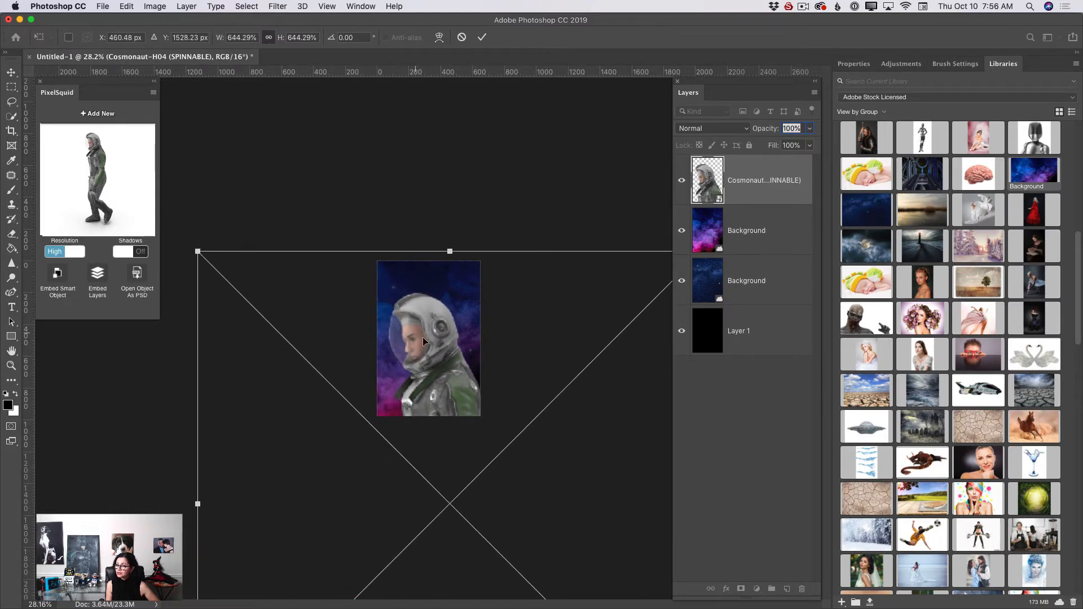
{"action": "left_click_drag", "start_coordinate": [422, 337], "coordinate": [427, 337]}
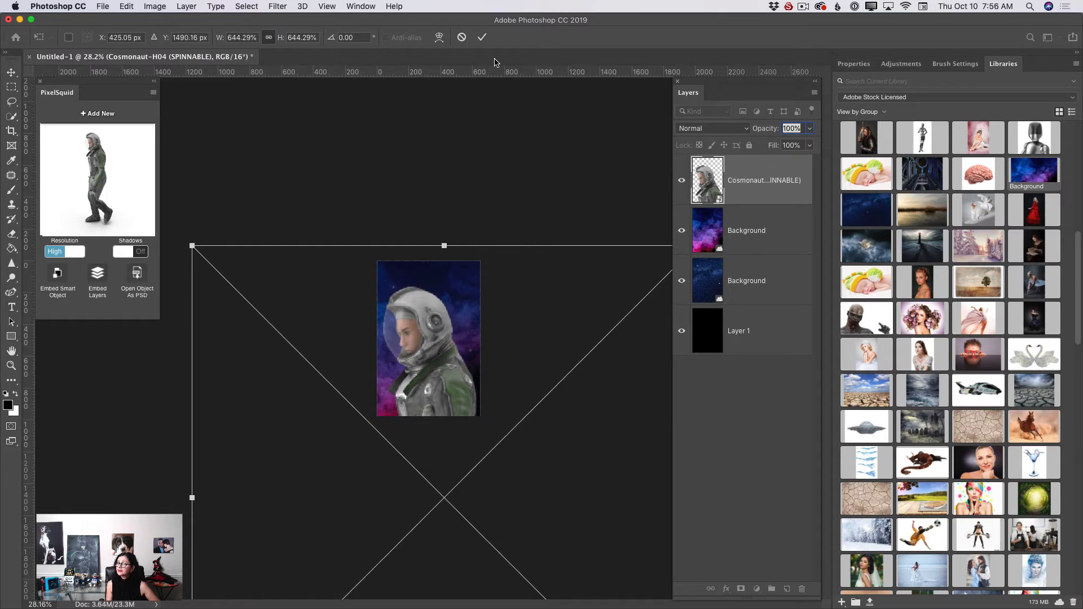
{"action": "left_click", "coordinate": [482, 38]}
Step: Spin the cosmonaut to a full side profile and shift it slightly down and to the right on the canvas
{"action": "left_click", "coordinate": [11, 365]}
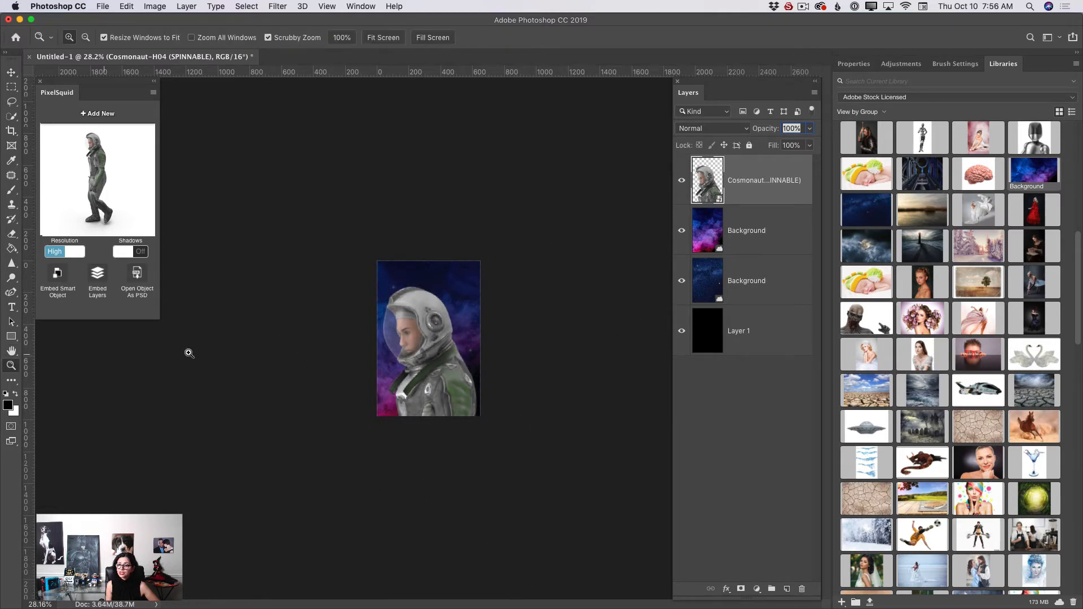
{"action": "left_click_drag", "start_coordinate": [423, 359], "coordinate": [474, 389]}
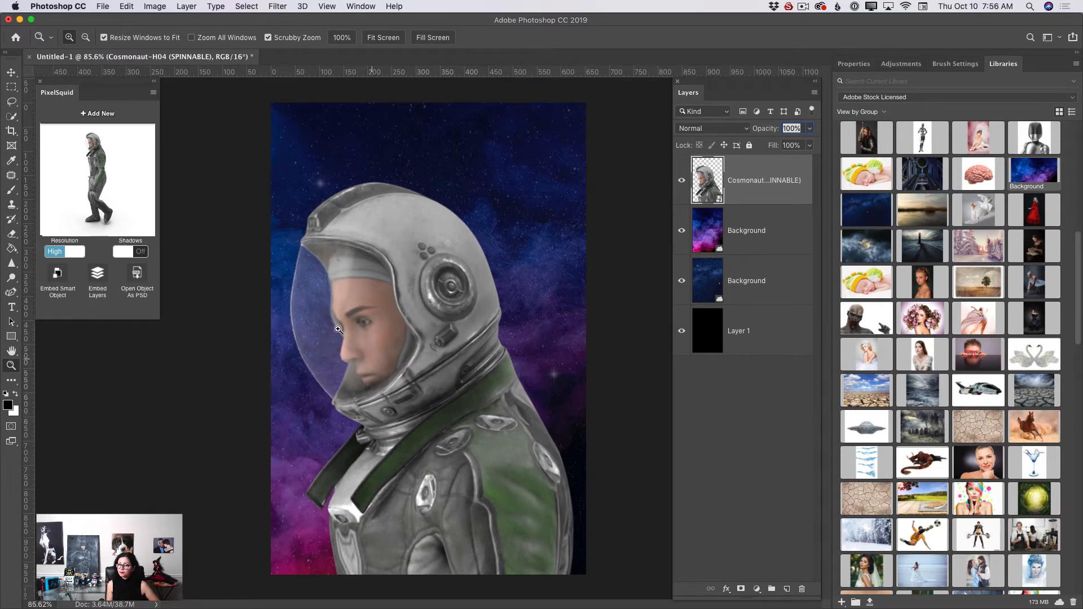
{"action": "left_click", "coordinate": [11, 72]}
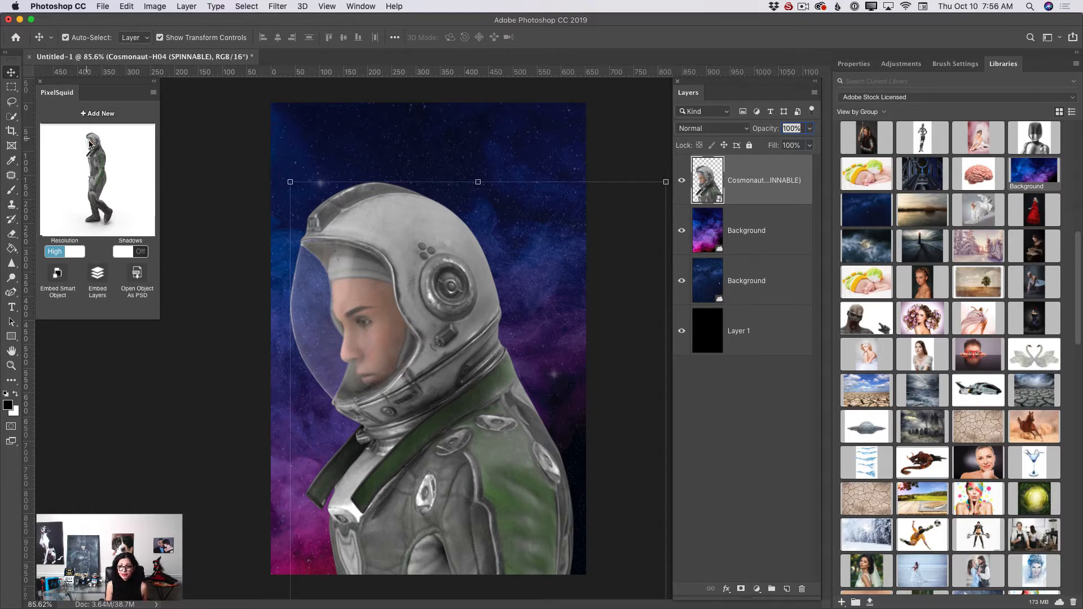
{"action": "left_click_drag", "start_coordinate": [93, 151], "coordinate": [91, 151]}
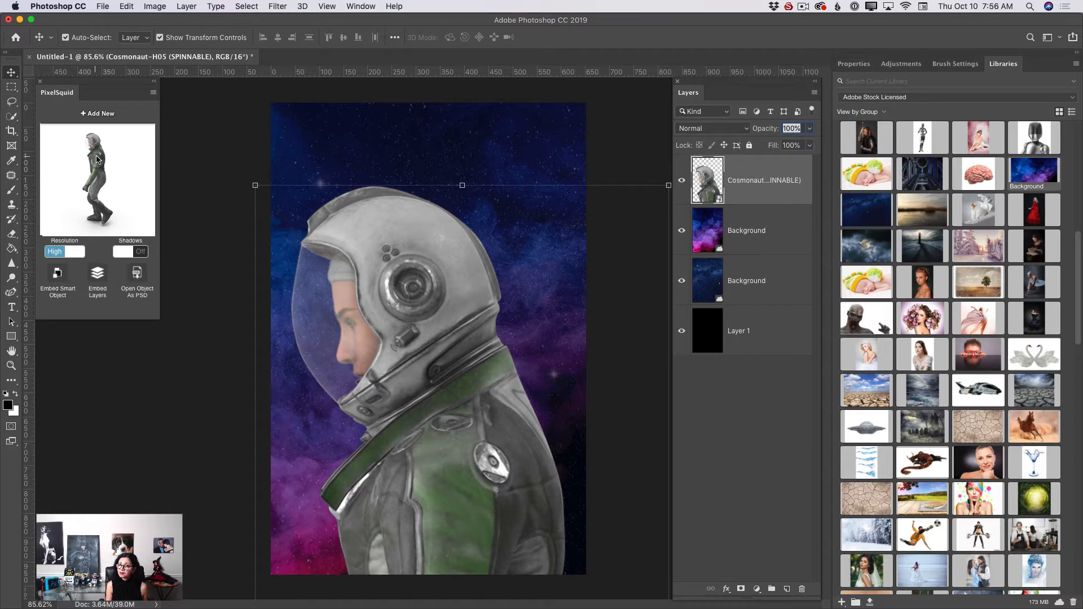
{"action": "left_click_drag", "start_coordinate": [97, 160], "coordinate": [99, 159]}
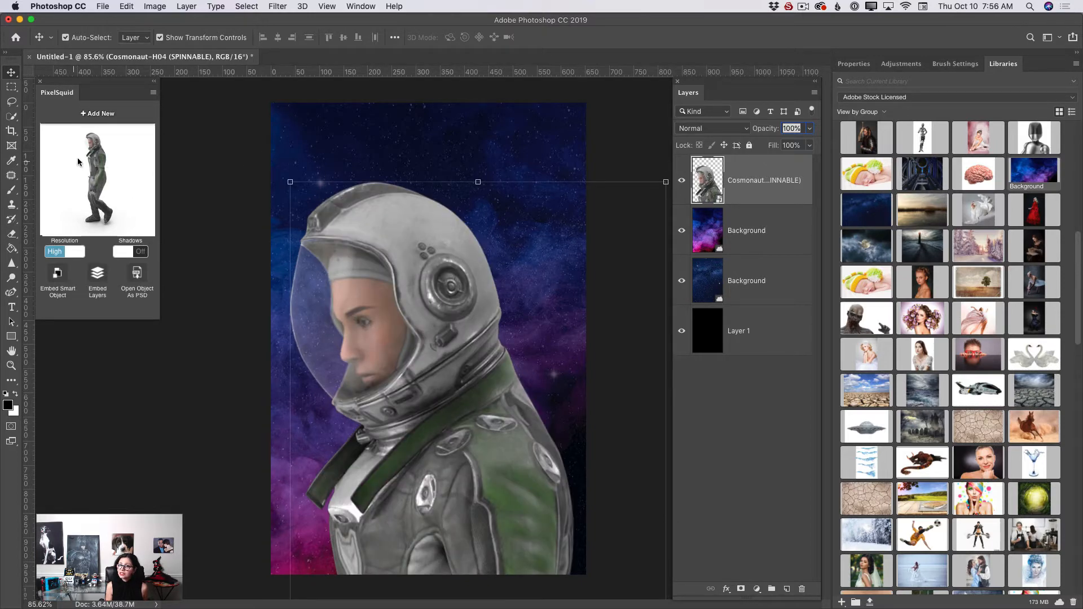
{"action": "left_click_drag", "start_coordinate": [89, 152], "coordinate": [141, 210]}
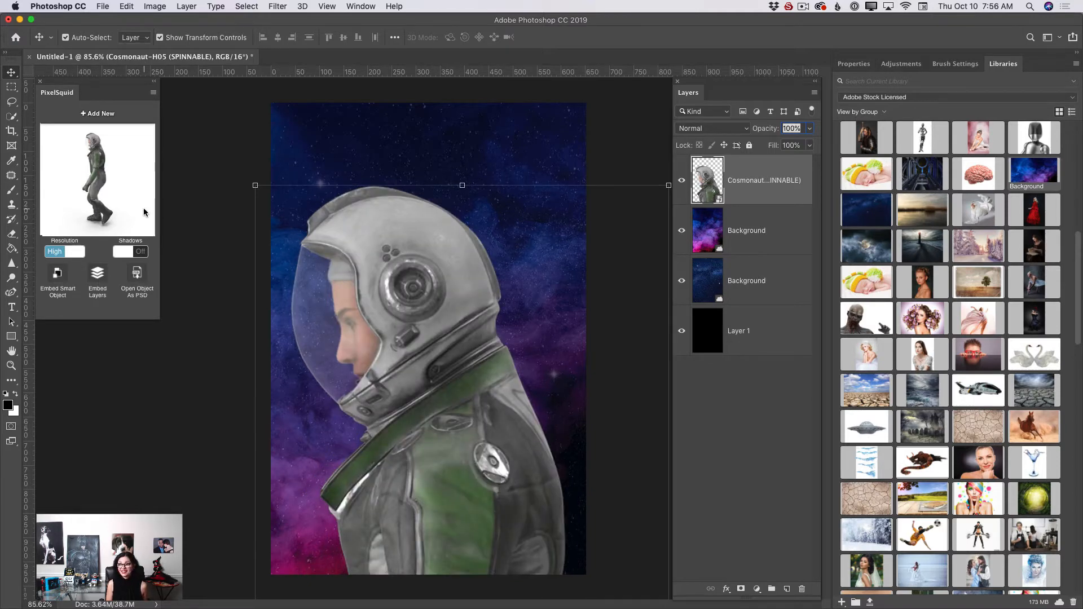
{"action": "mouse_move", "coordinate": [413, 291]}
{"action": "left_mouse_down"}
{"action": "mouse_move", "coordinate": [434, 296]}
{"action": "mouse_move", "coordinate": [422, 310]}
{"action": "left_mouse_up"}
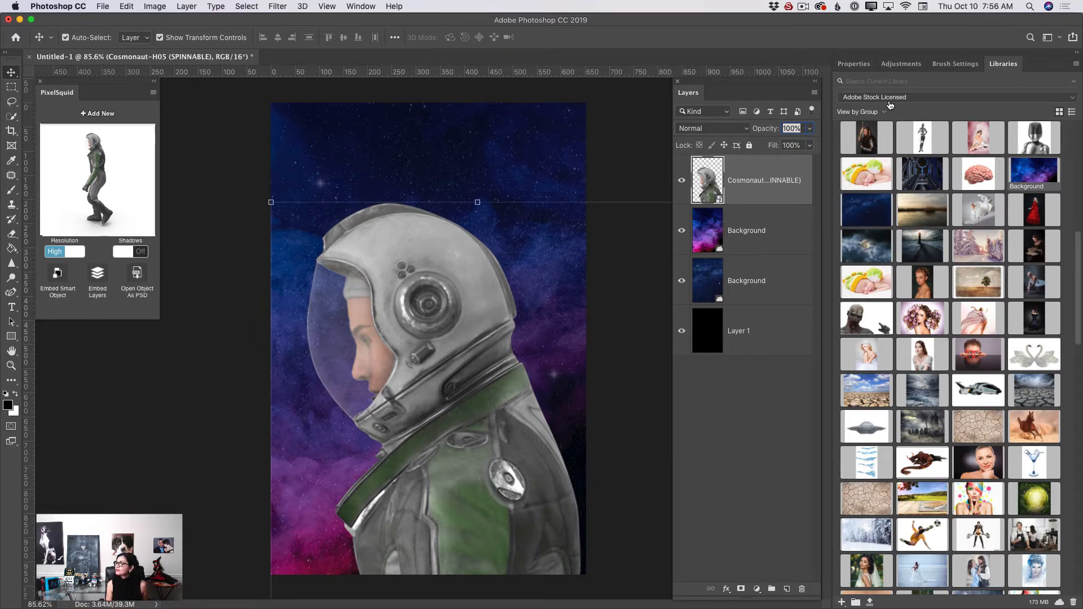
Step: Add an Exposure adjustment clipped to the cosmonaut layer and set its exposure to -1.46
{"action": "left_click", "coordinate": [897, 63]}
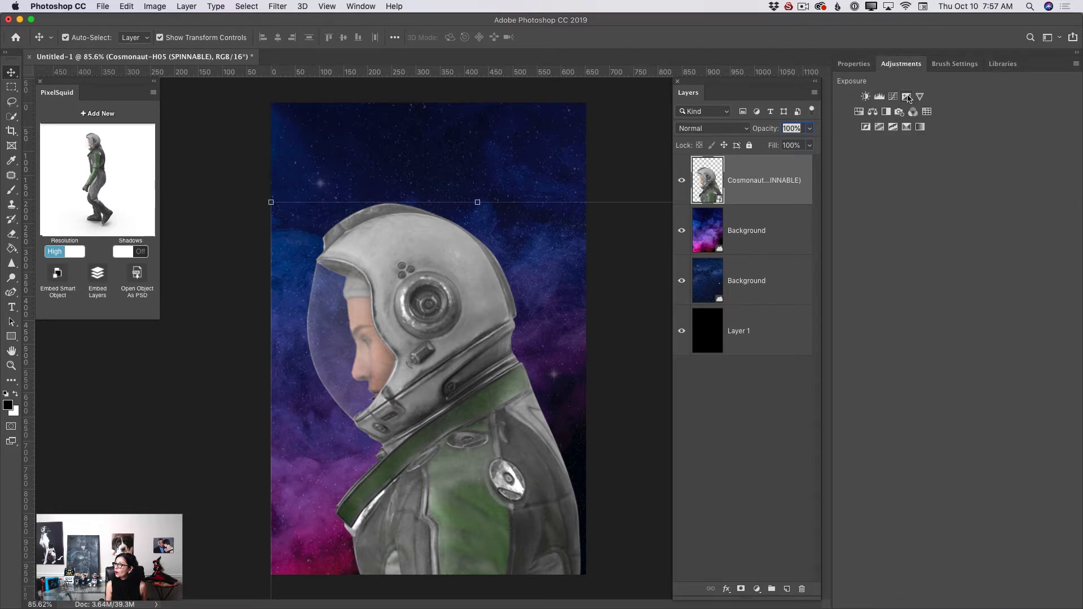
{"action": "left_click", "coordinate": [905, 97]}
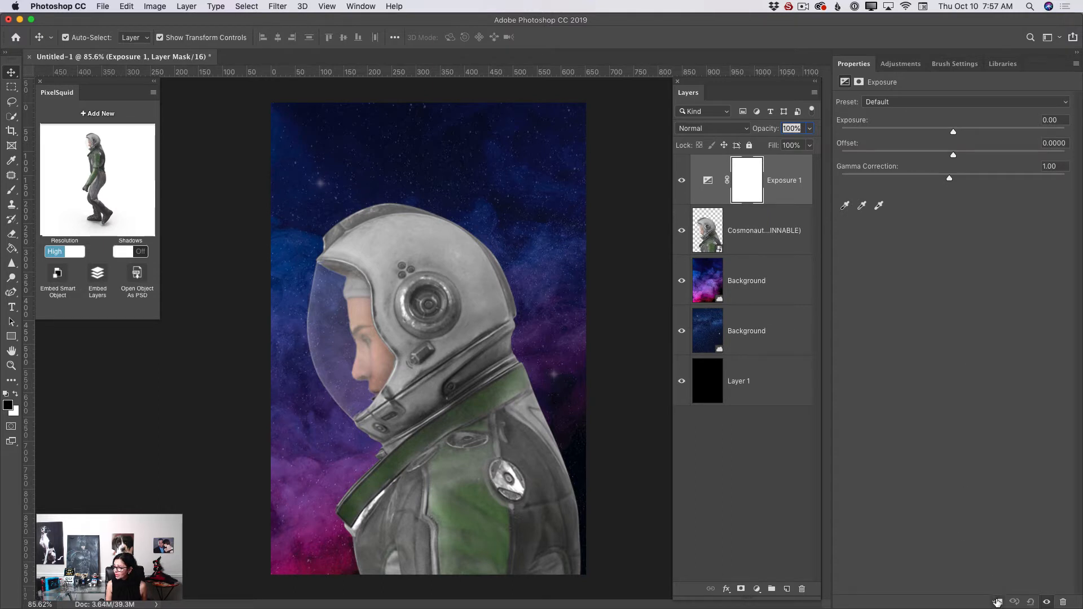
{"action": "left_click", "coordinate": [998, 603]}
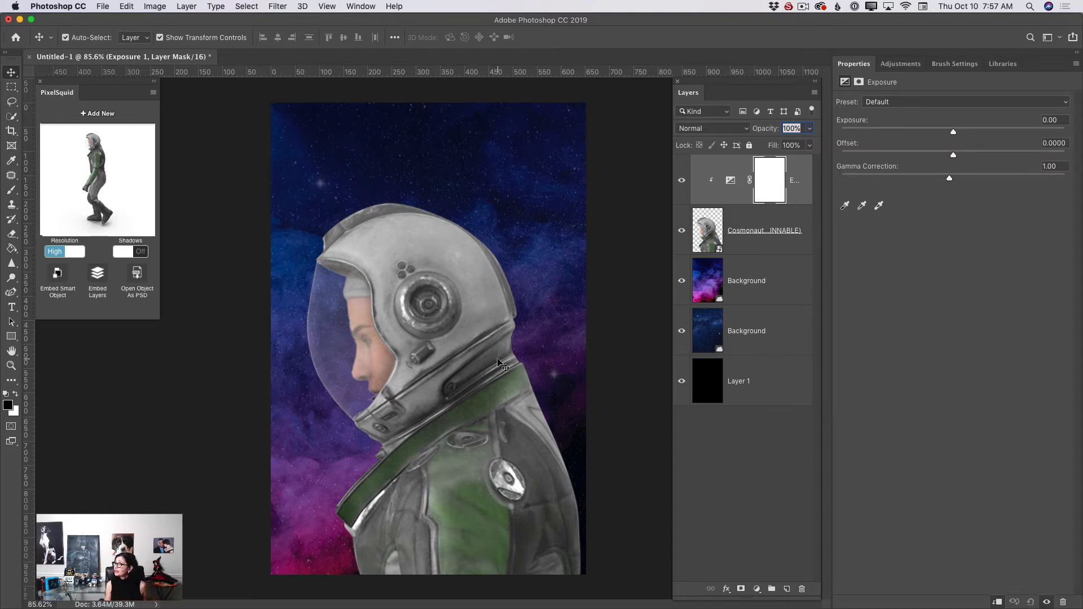
{"action": "left_click_drag", "start_coordinate": [954, 133], "coordinate": [929, 135]}
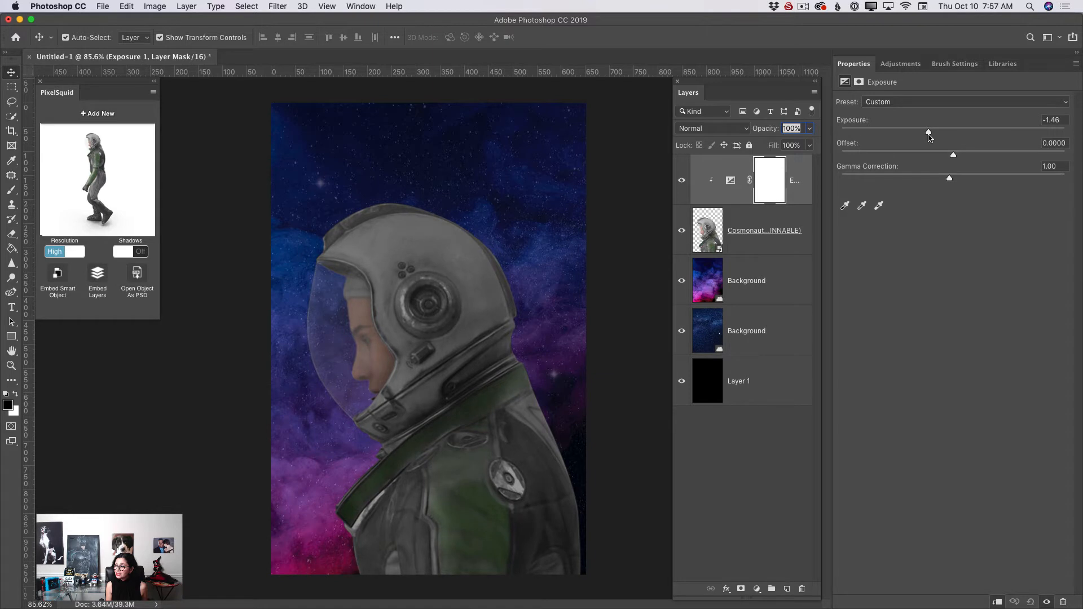
Step: Hide both sky layers and the black Layer 1, and merge the visible Exposure adjustment with the cosmonaut
{"action": "left_click", "coordinate": [815, 93]}
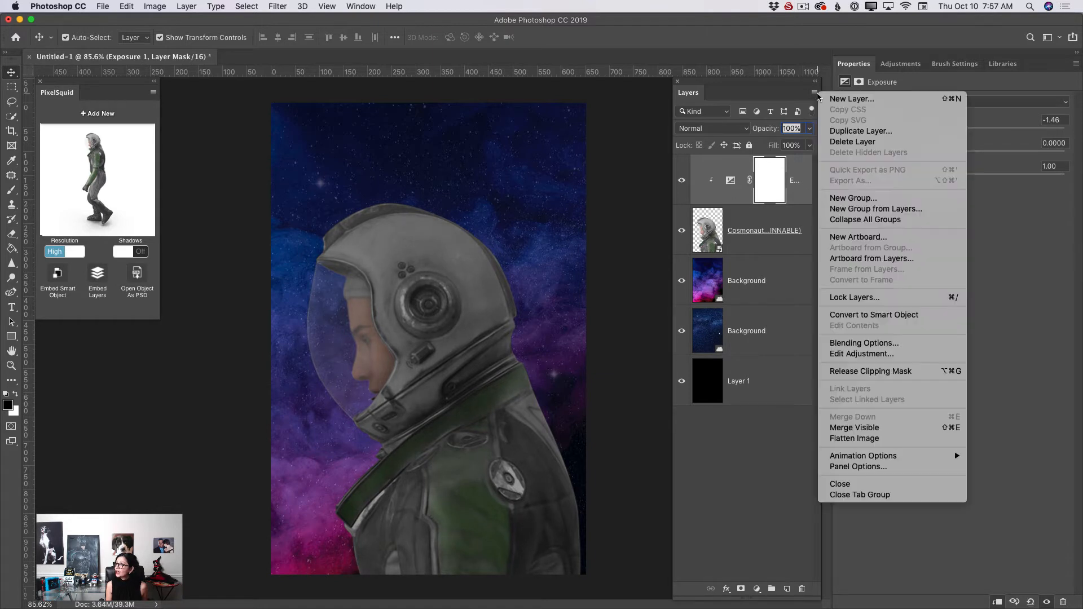
{"action": "left_click", "coordinate": [681, 285]}
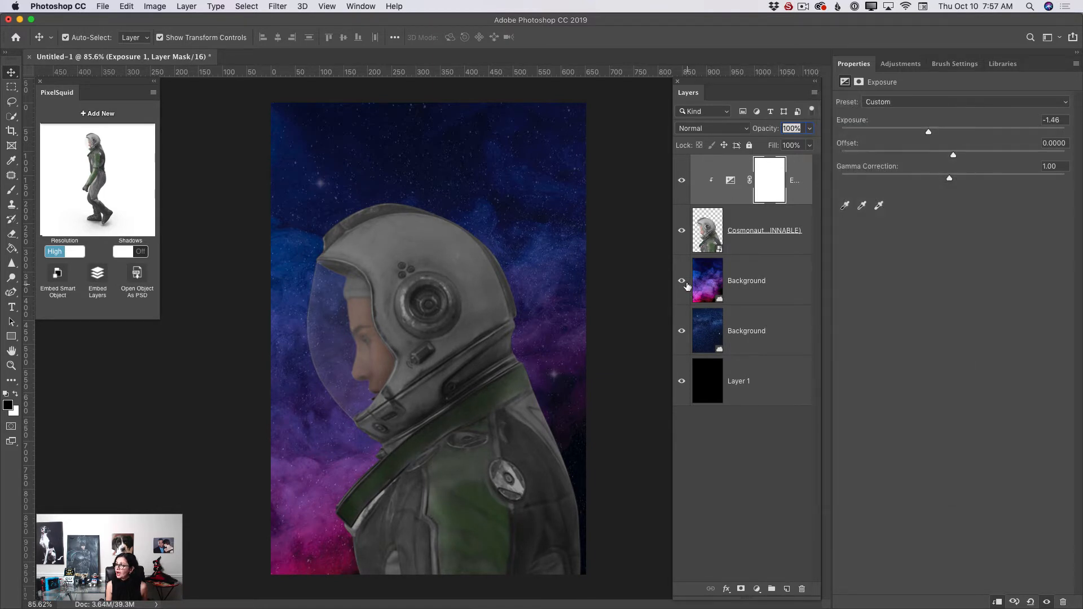
{"action": "left_click", "coordinate": [681, 280]}
{"action": "left_click", "coordinate": [682, 332]}
{"action": "left_click", "coordinate": [682, 381]}
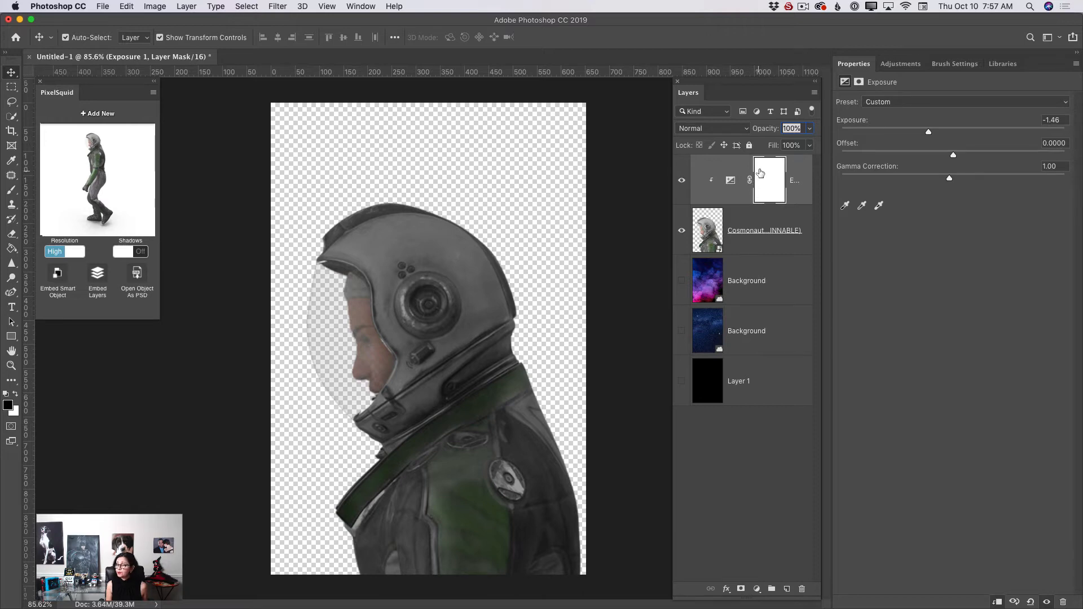
{"action": "left_click", "coordinate": [814, 93]}
{"action": "left_click", "coordinate": [863, 430]}
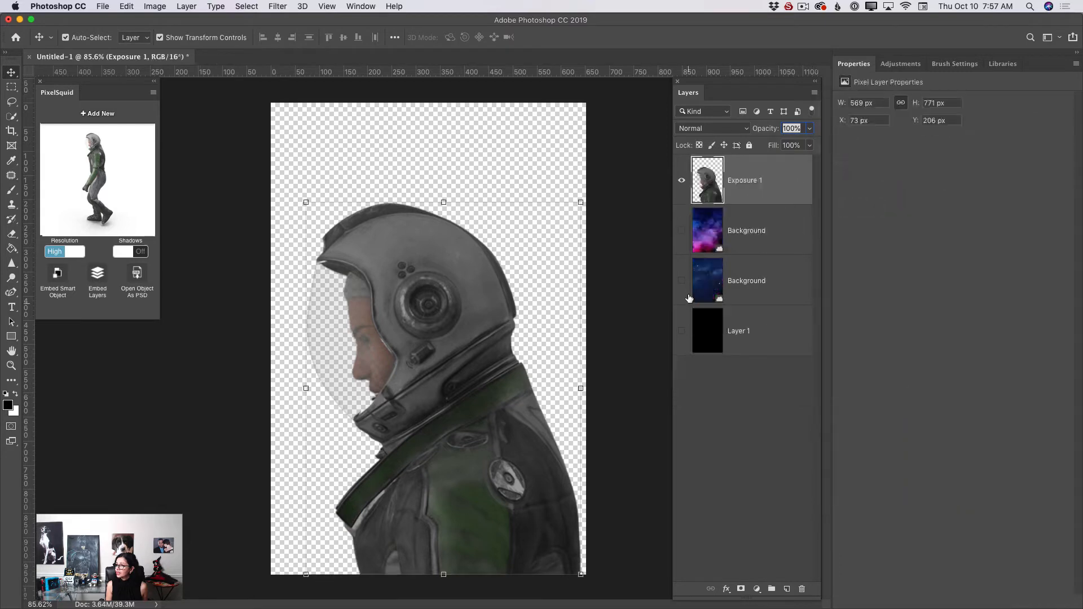
Step: Turn the visibility of both Background sky layers and the black Layer 1 back on
{"action": "left_click", "coordinate": [682, 231]}
{"action": "left_click", "coordinate": [682, 280]}
{"action": "left_click", "coordinate": [681, 330]}
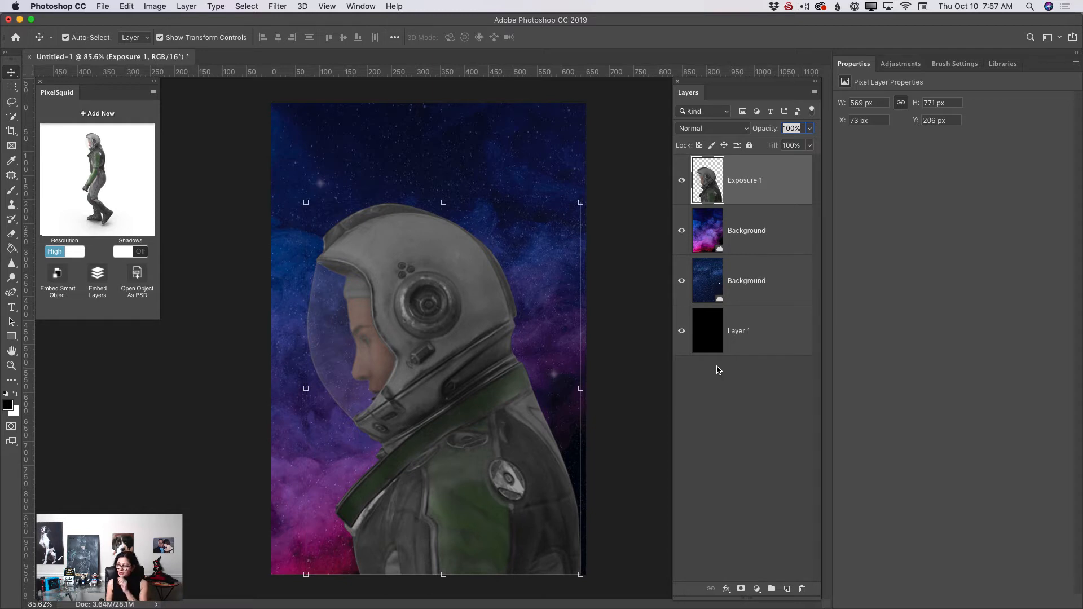
Step: Copy the full canvas area of the colored smoke Background layer and clear the selection
{"action": "left_click", "coordinate": [747, 241]}
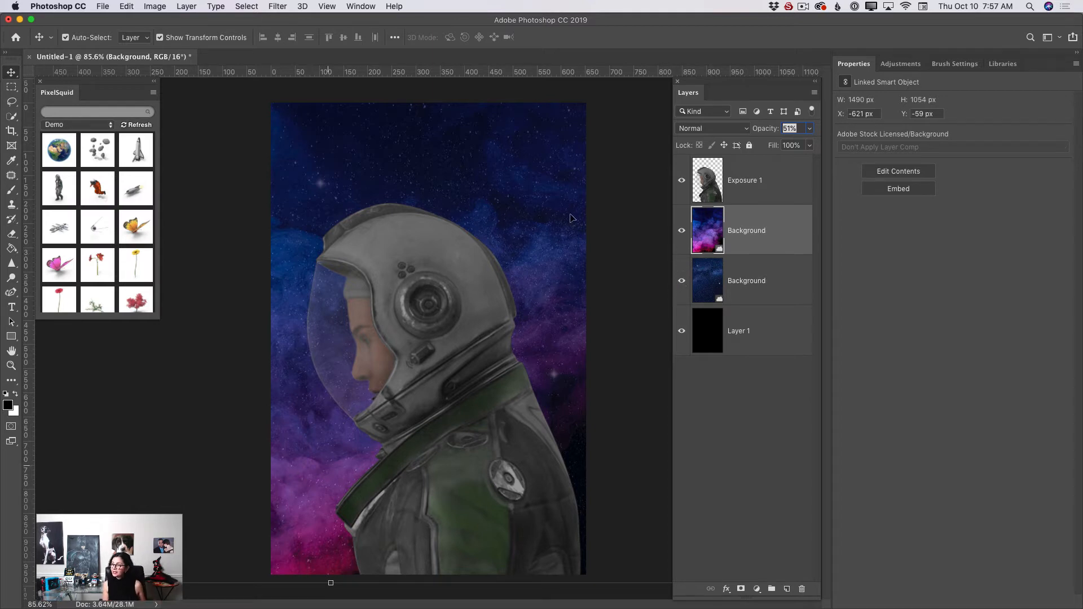
{"action": "left_click", "coordinate": [235, 8]}
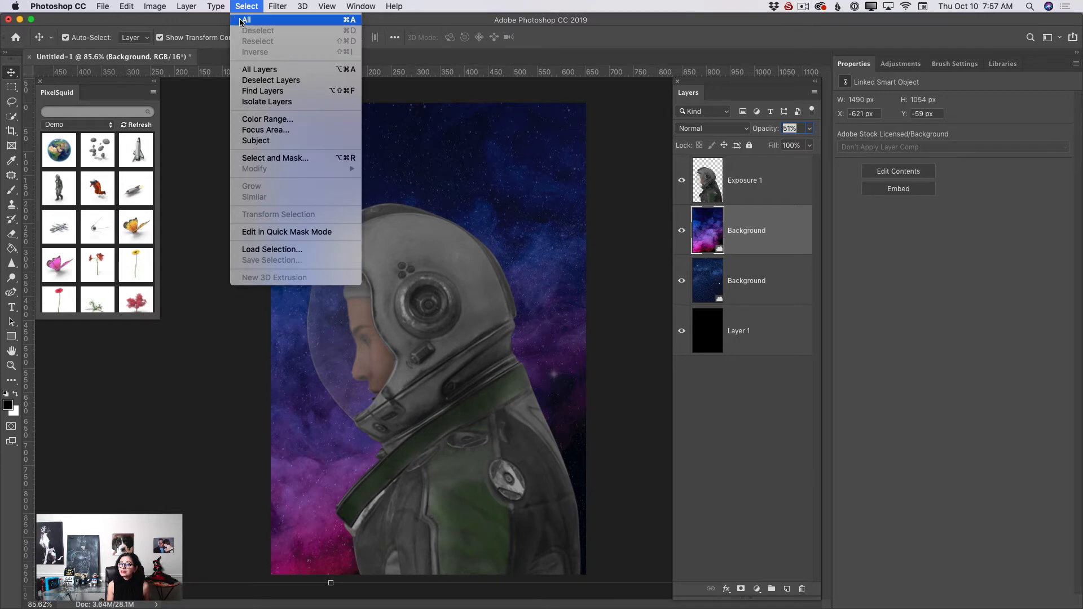
{"action": "left_click", "coordinate": [210, 17]}
{"action": "left_click", "coordinate": [117, 7]}
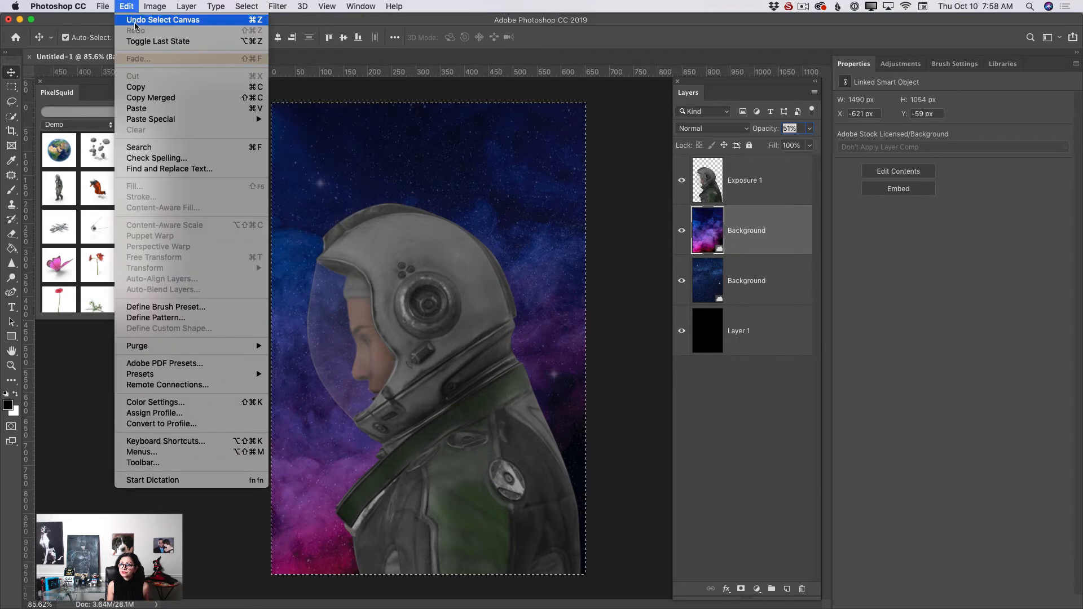
{"action": "left_click", "coordinate": [238, 6]}
{"action": "left_click", "coordinate": [247, 29]}
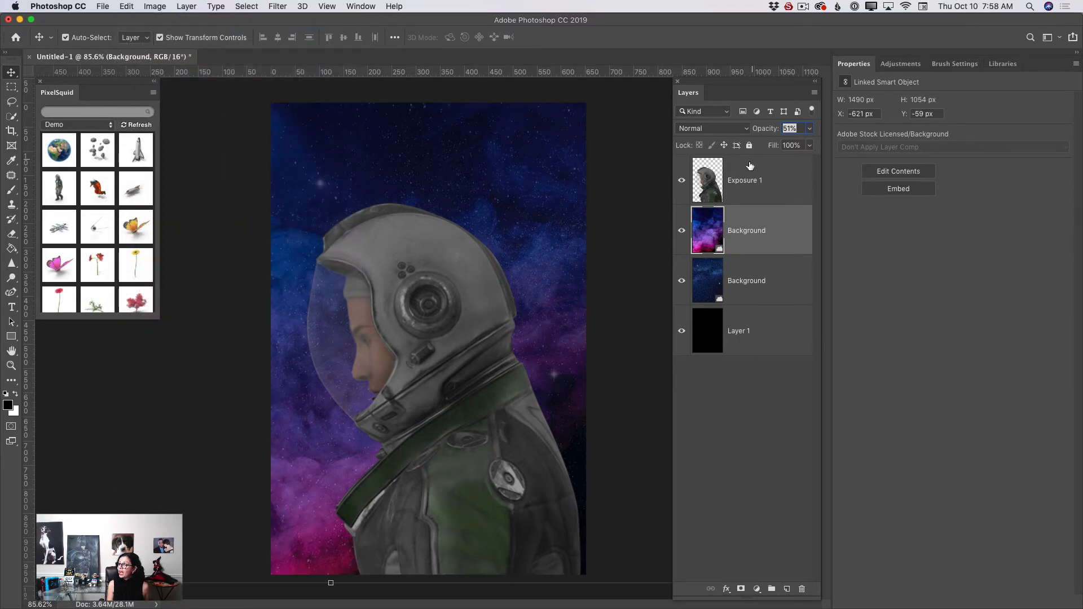
Step: Load the merged cosmonaut layer's outline as a selection and paste the copied smoke into it as a masked layer
{"action": "left_click", "coordinate": [718, 193]}
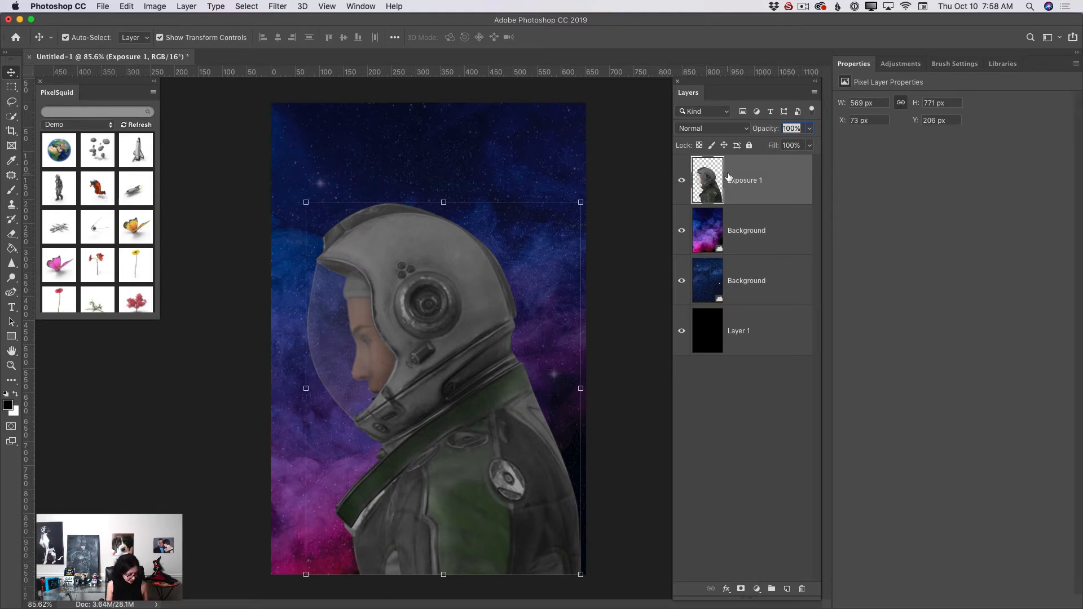
{"action": "left_click", "coordinate": [721, 195], "text": "super"}
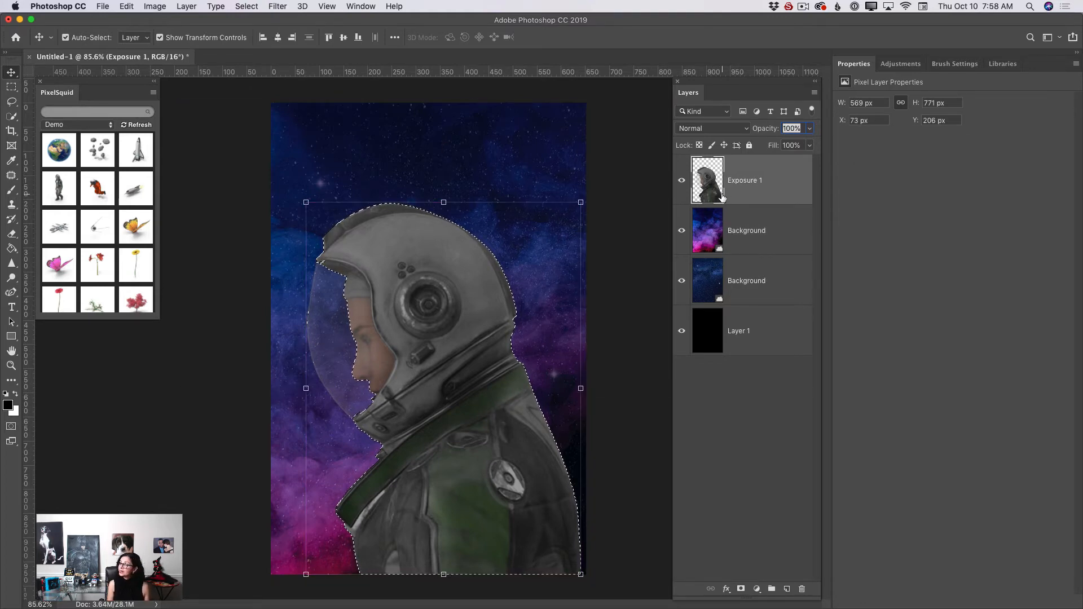
{"action": "left_click", "coordinate": [127, 6]}
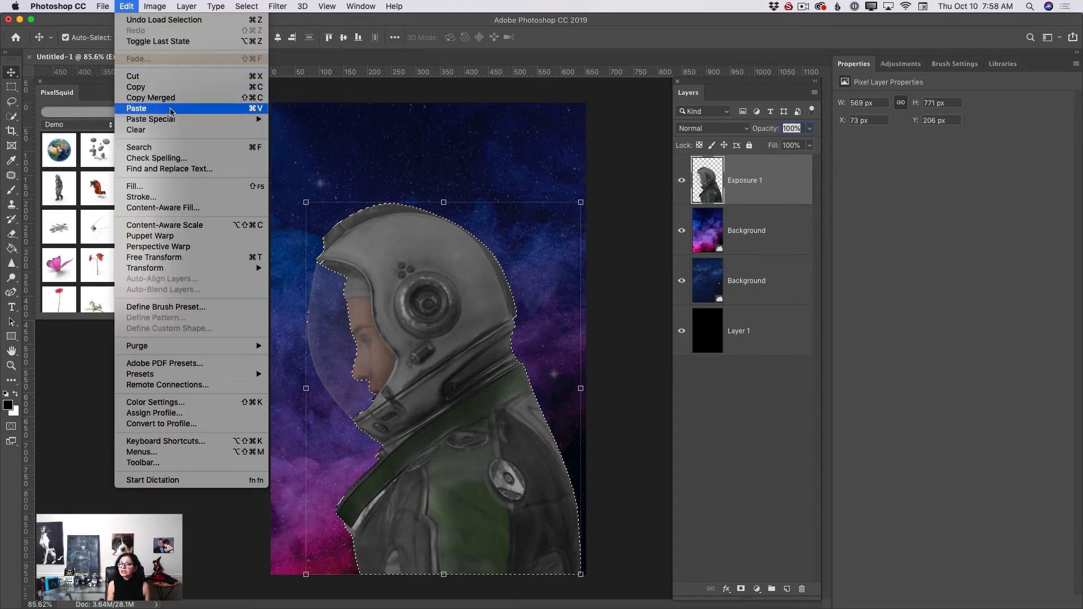
{"action": "mouse_move", "coordinate": [177, 122]}
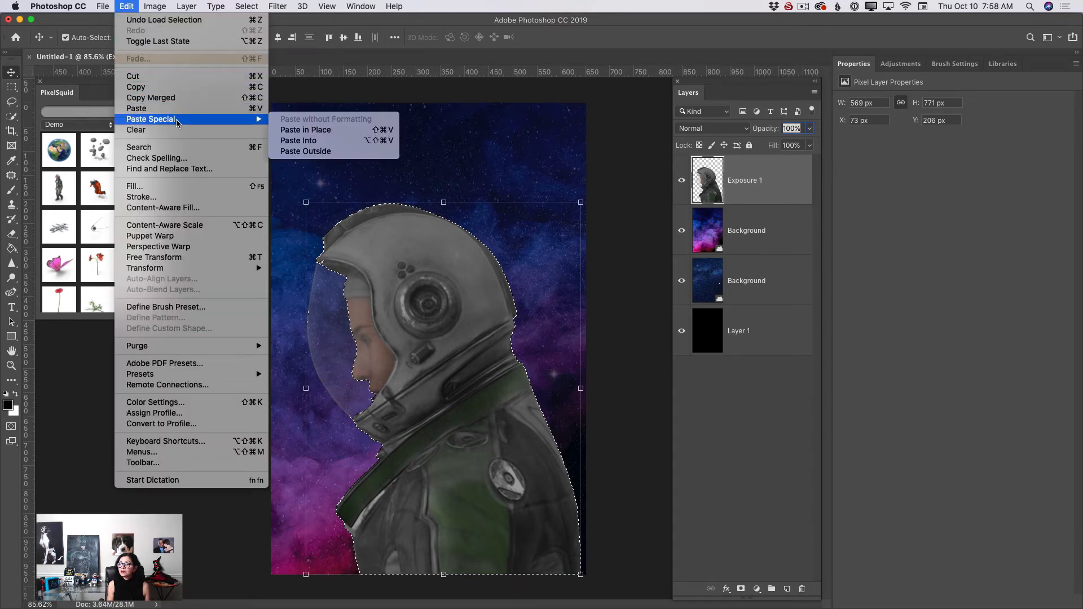
{"action": "left_click", "coordinate": [298, 141]}
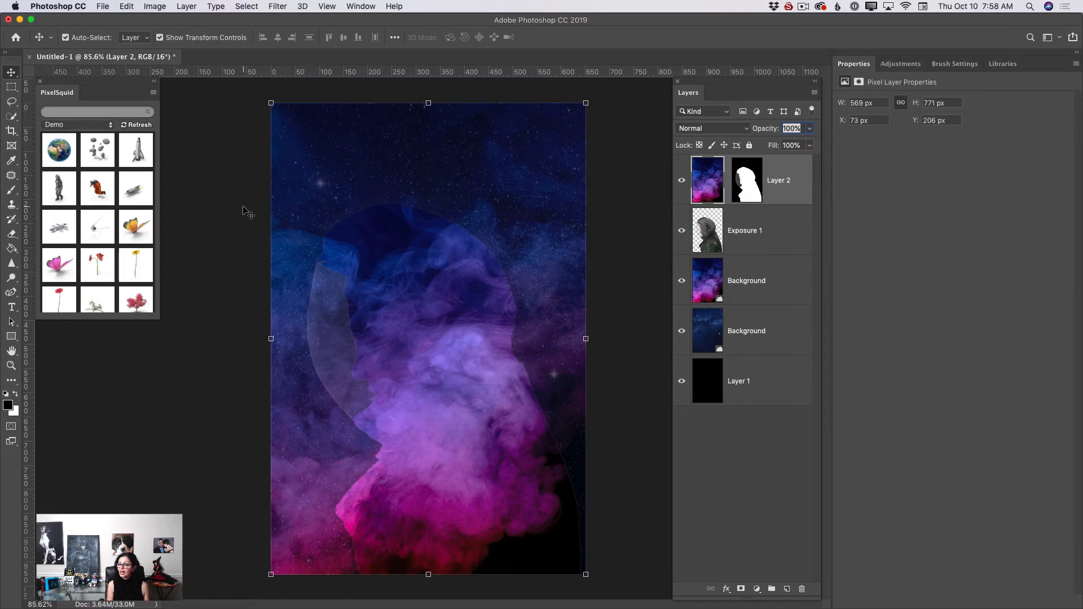
Step: Blend the pasted smoke layer as Soft Light at 60% opacity and merge it down into the cosmonaut layer
{"action": "left_click", "coordinate": [710, 132]}
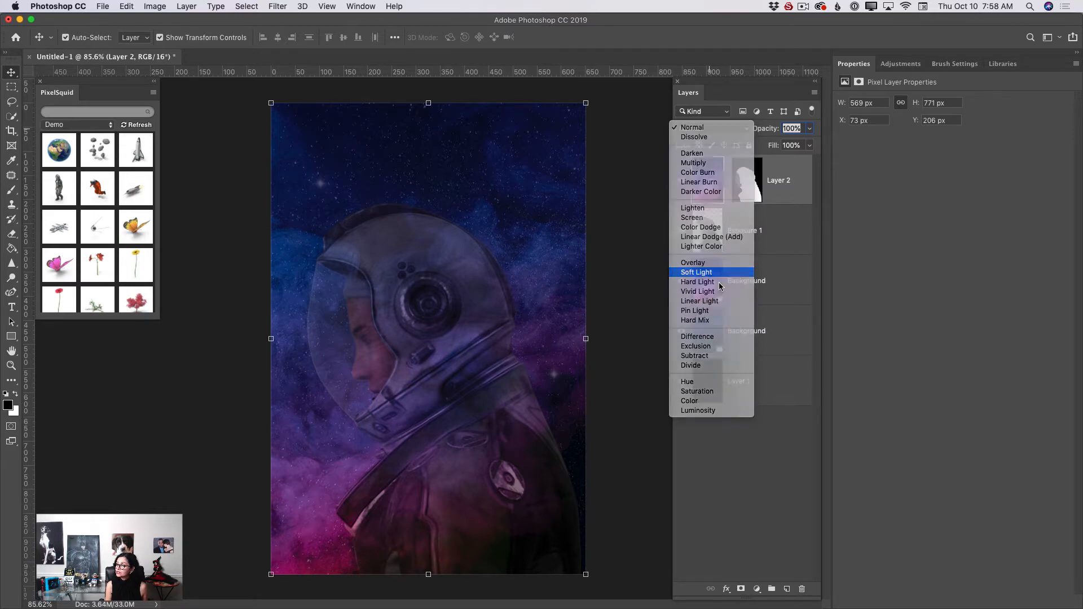
{"action": "left_click", "coordinate": [722, 274]}
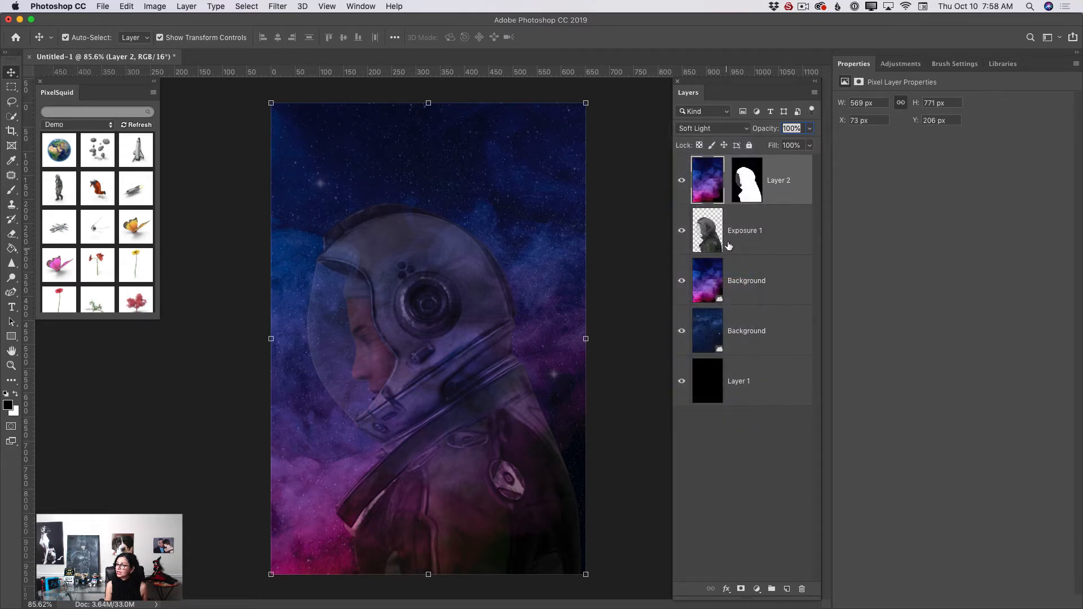
{"action": "left_click", "coordinate": [807, 129]}
{"action": "left_click_drag", "start_coordinate": [808, 145], "coordinate": [793, 152]}
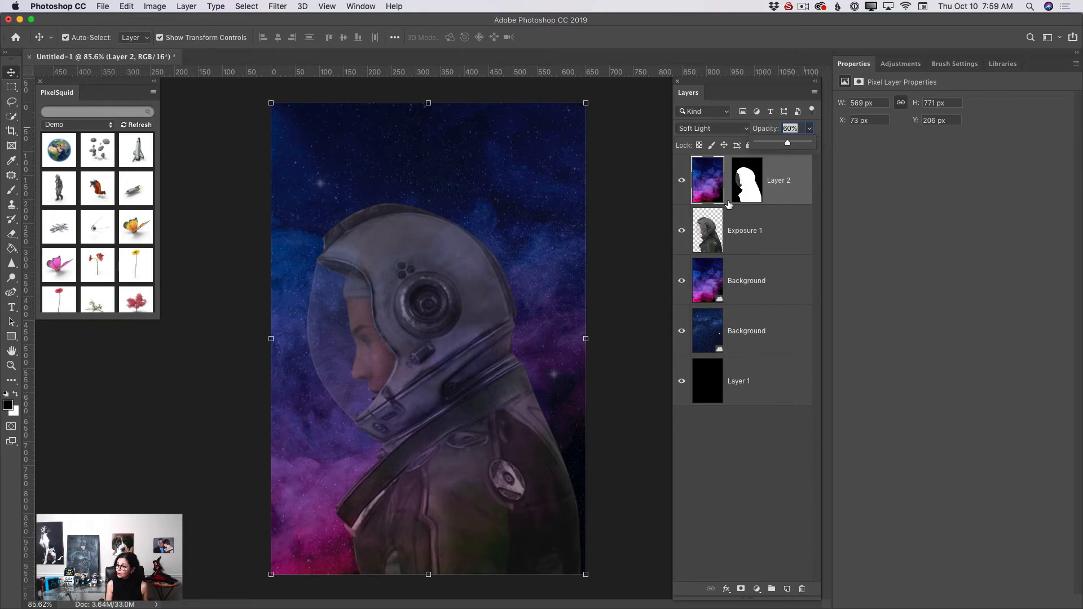
{"action": "left_click", "coordinate": [814, 93]}
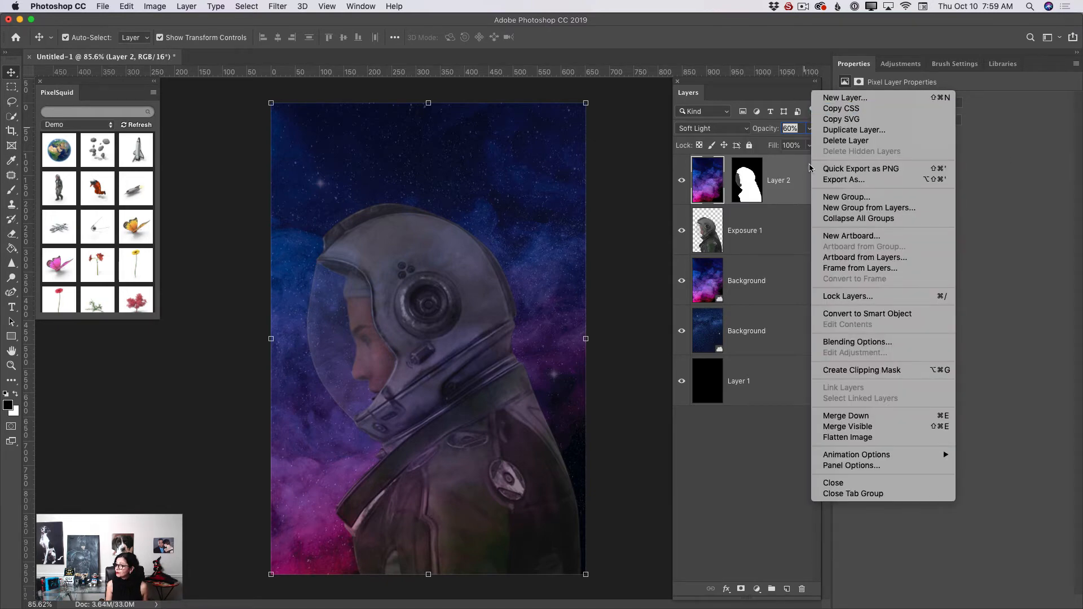
{"action": "left_click", "coordinate": [843, 417]}
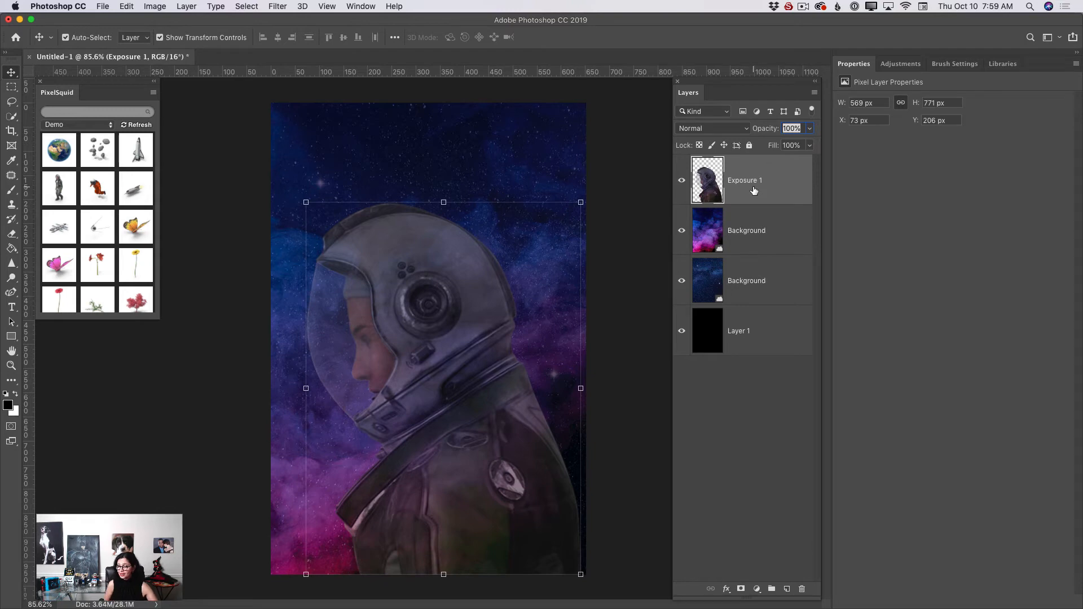
Step: Rename the black Layer 1 as Background
{"action": "double_click", "coordinate": [738, 332]}
{"action": "type", "text": "B"}
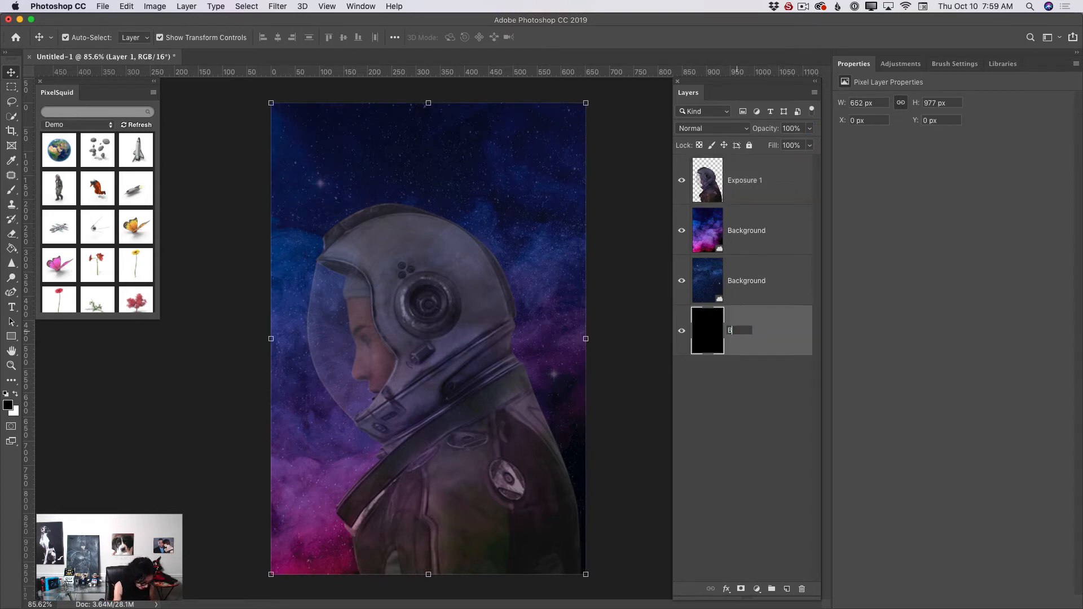
{"action": "type", "text": "ackground"}
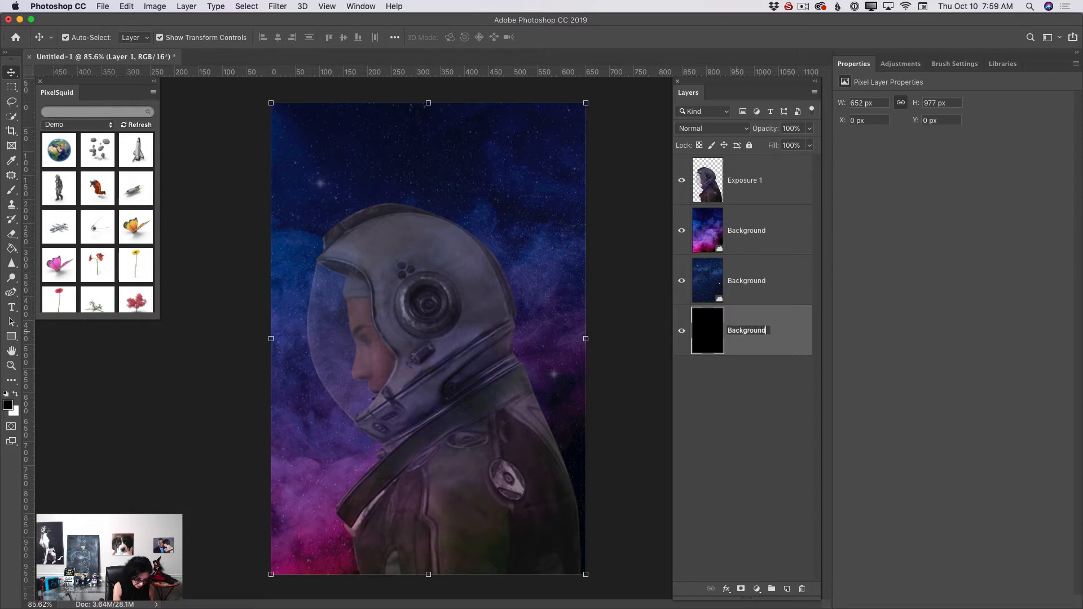
{"action": "key", "text": "Return"}
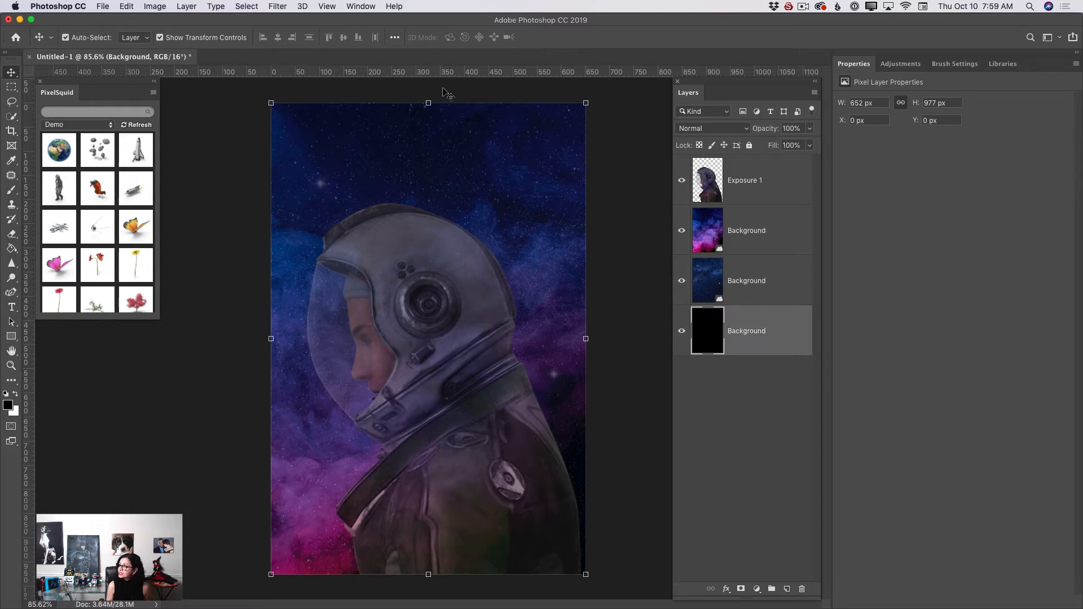
Step: Rename the starry sky layer as The Sky1 and the colored smoke layer as The Sky2
{"action": "double_click", "coordinate": [745, 281]}
{"action": "type", "text": "T"}
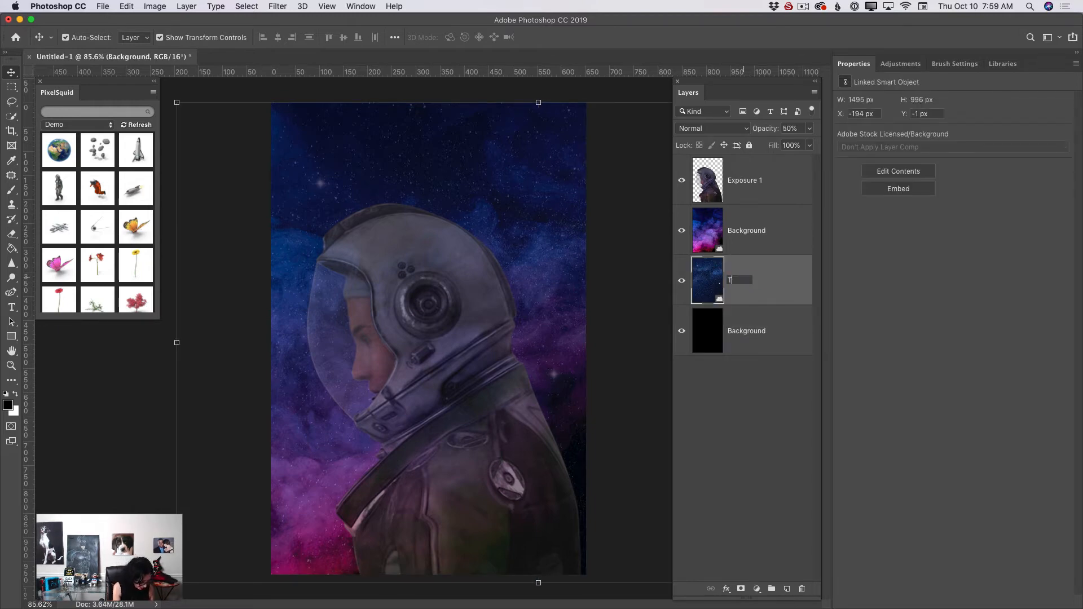
{"action": "type", "text": "he Sky1"}
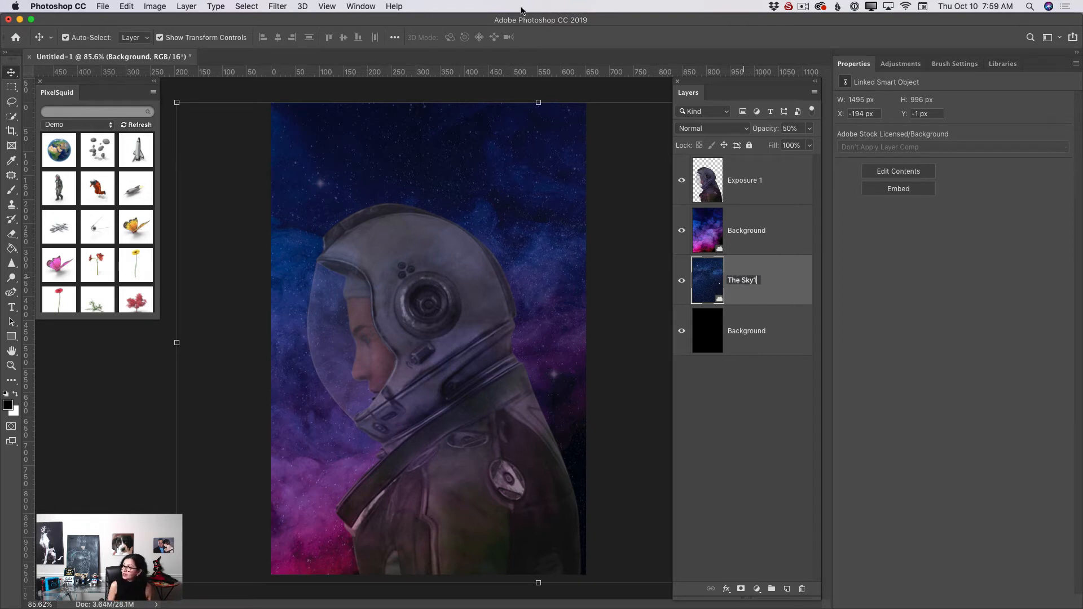
{"action": "key", "text": "Return"}
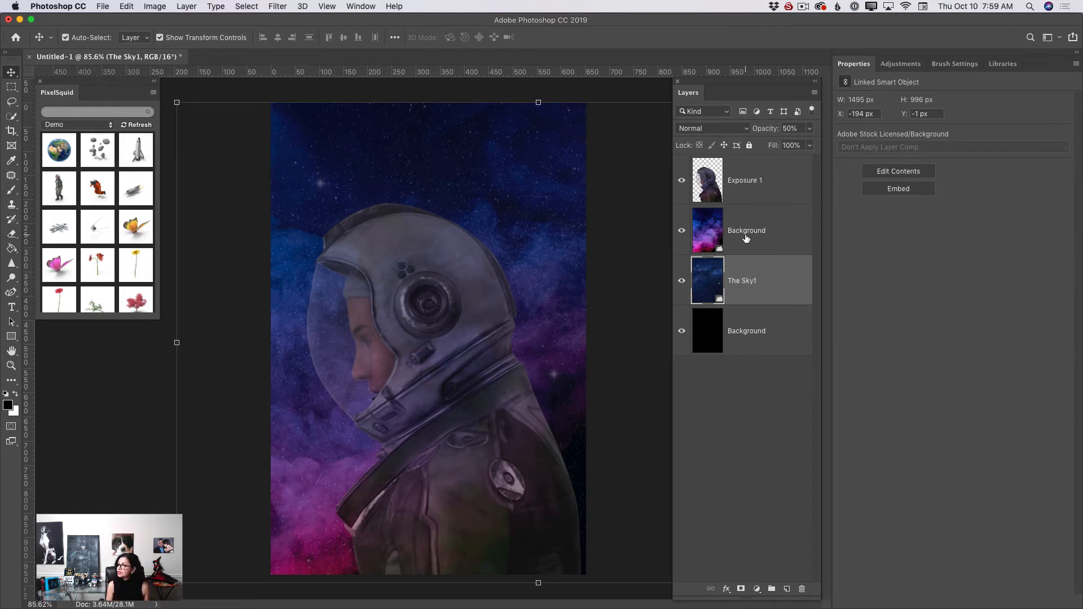
{"action": "double_click", "coordinate": [746, 235]}
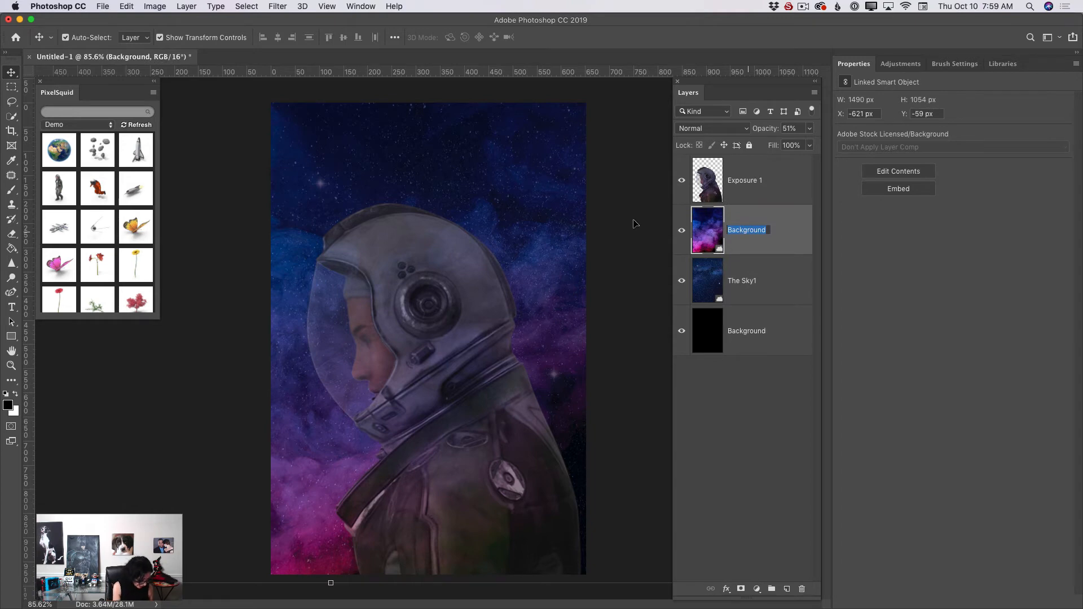
{"action": "type", "text": "The Sky2"}
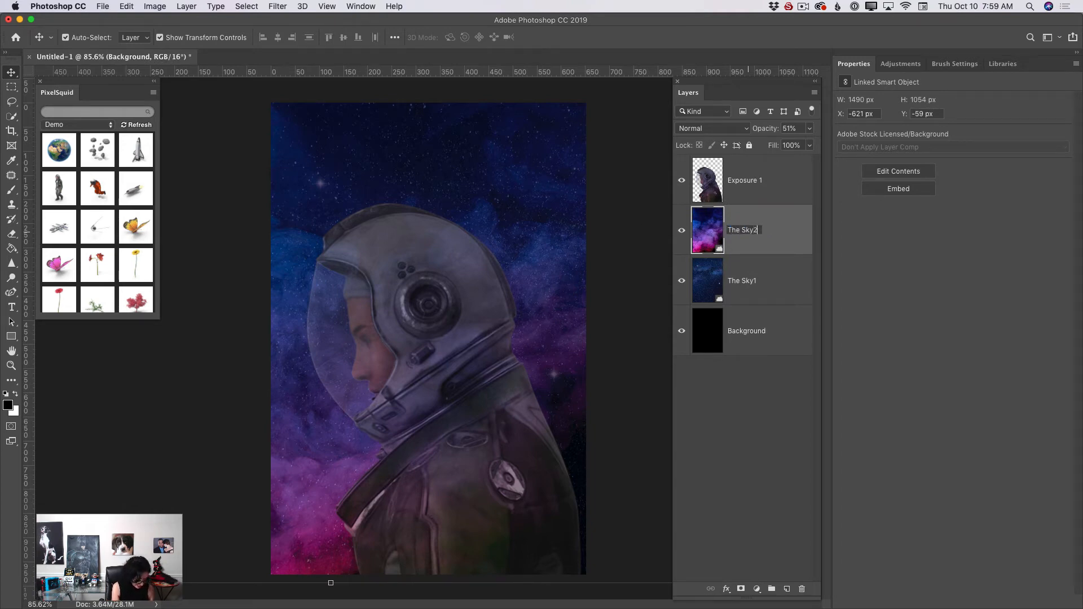
{"action": "key", "text": "Return"}
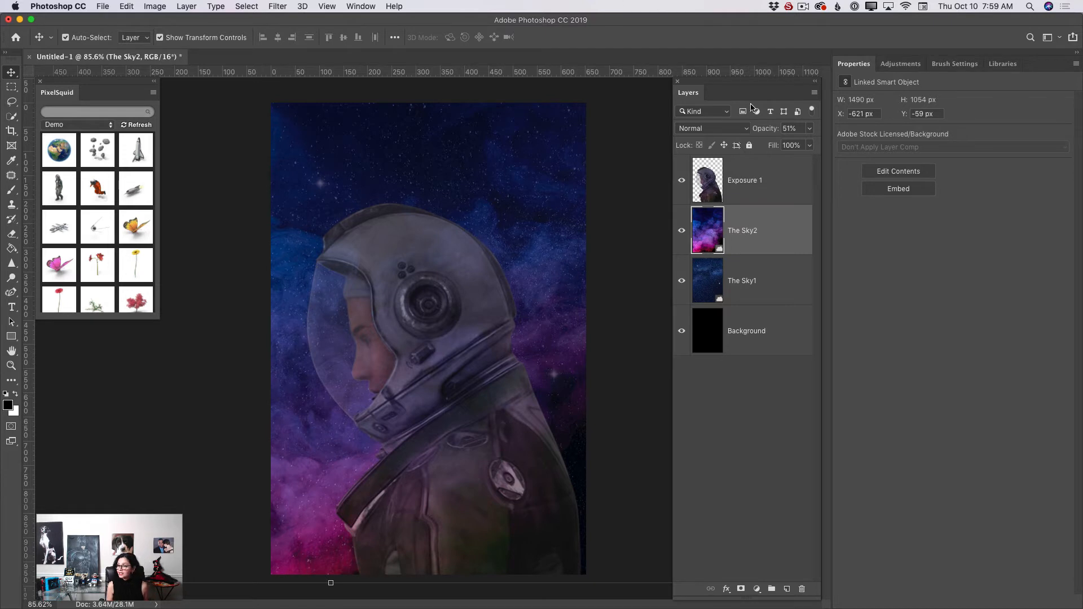
Step: Rename the merged cosmonaut layer as 3D Object
{"action": "double_click", "coordinate": [742, 186]}
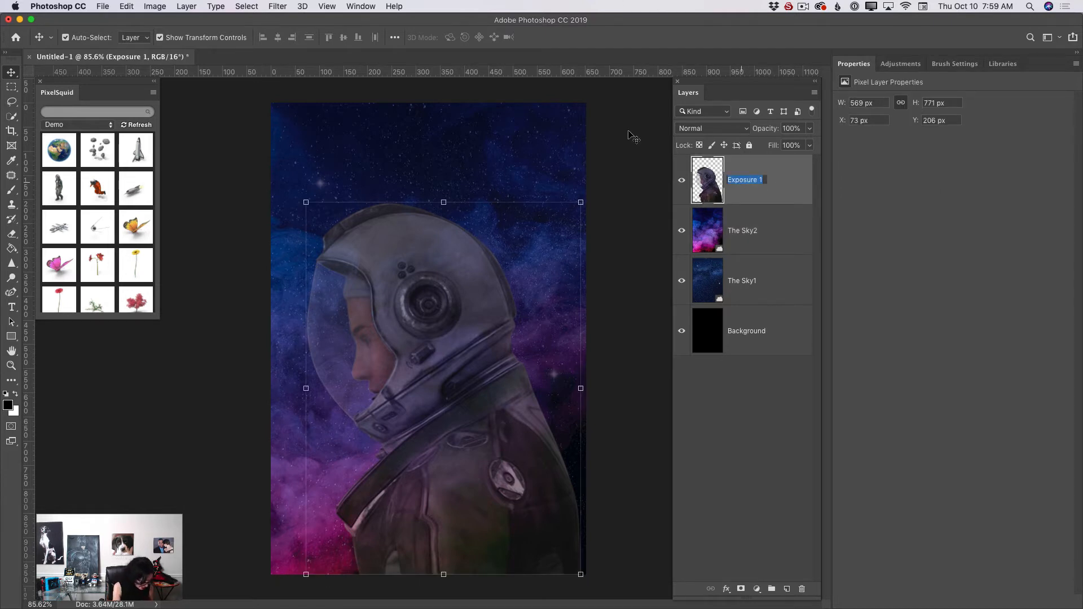
{"action": "type", "text": "3D"}
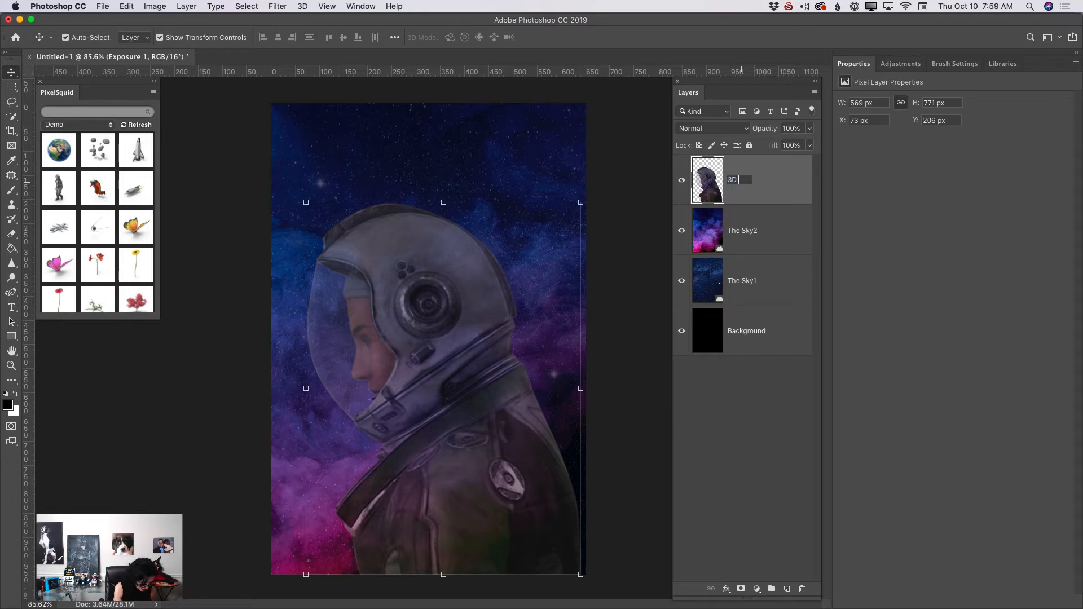
{"action": "type", "text": " Object"}
{"action": "key", "text": "Return"}
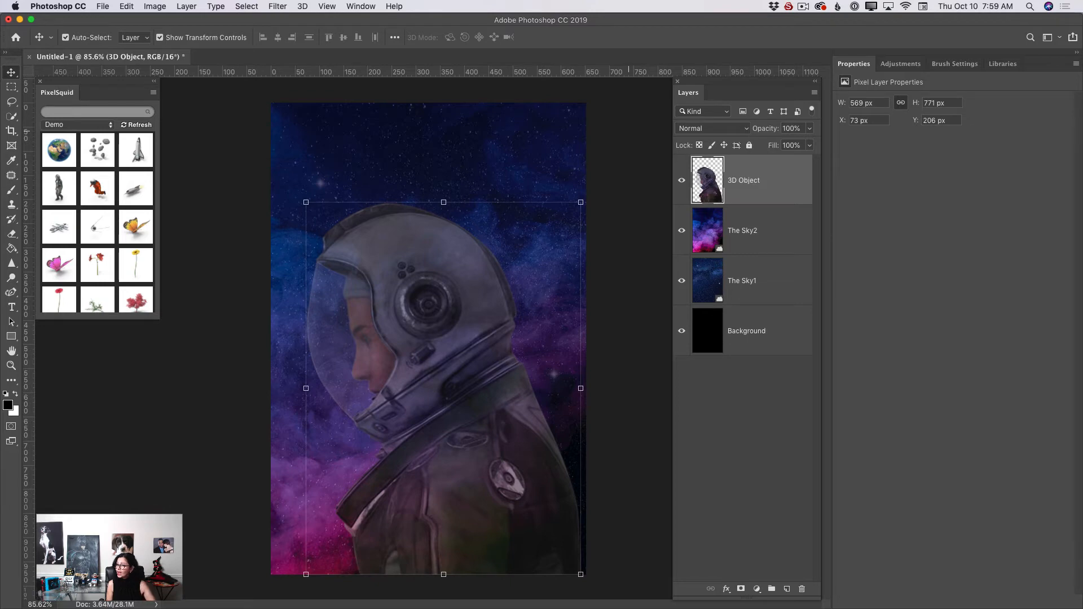
Step: Insert the Earth globe from the PixelSquid library directly above The Sky2 layer
{"action": "left_click", "coordinate": [757, 236]}
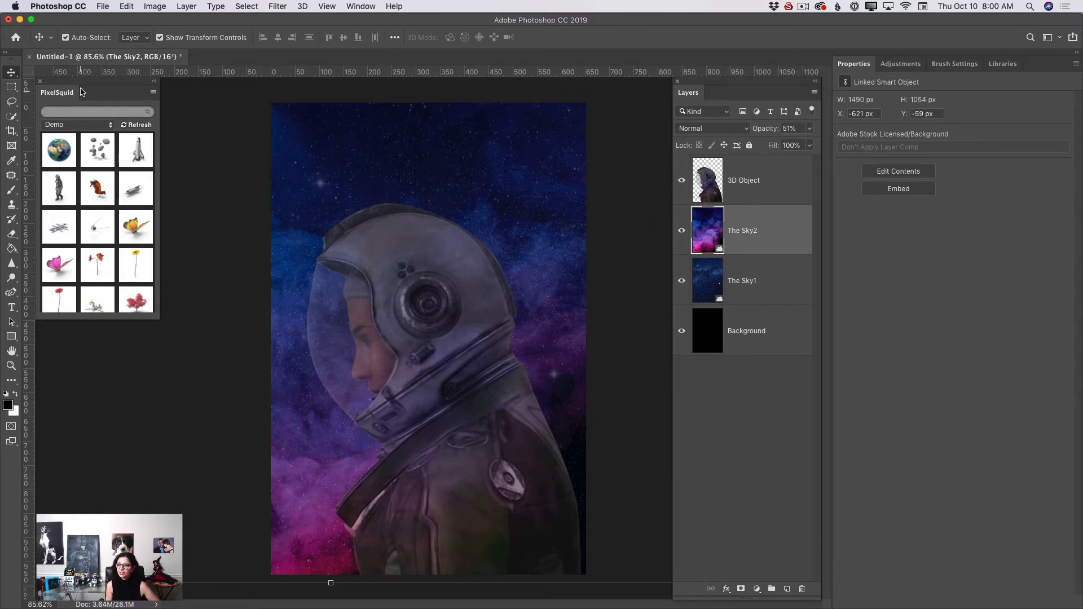
{"action": "mouse_move", "coordinate": [58, 154]}
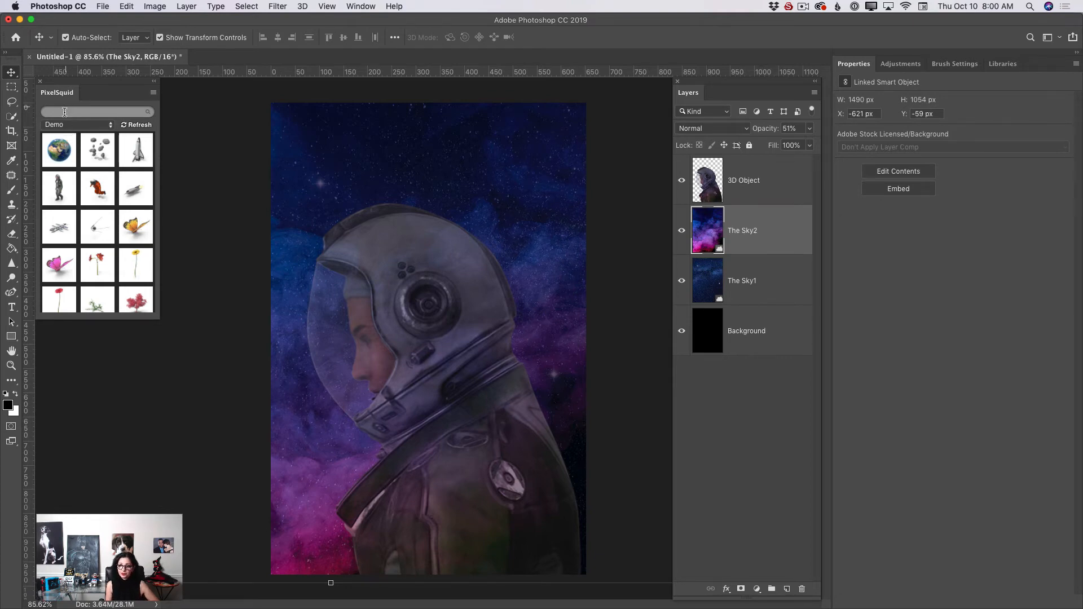
{"action": "left_click", "coordinate": [58, 155]}
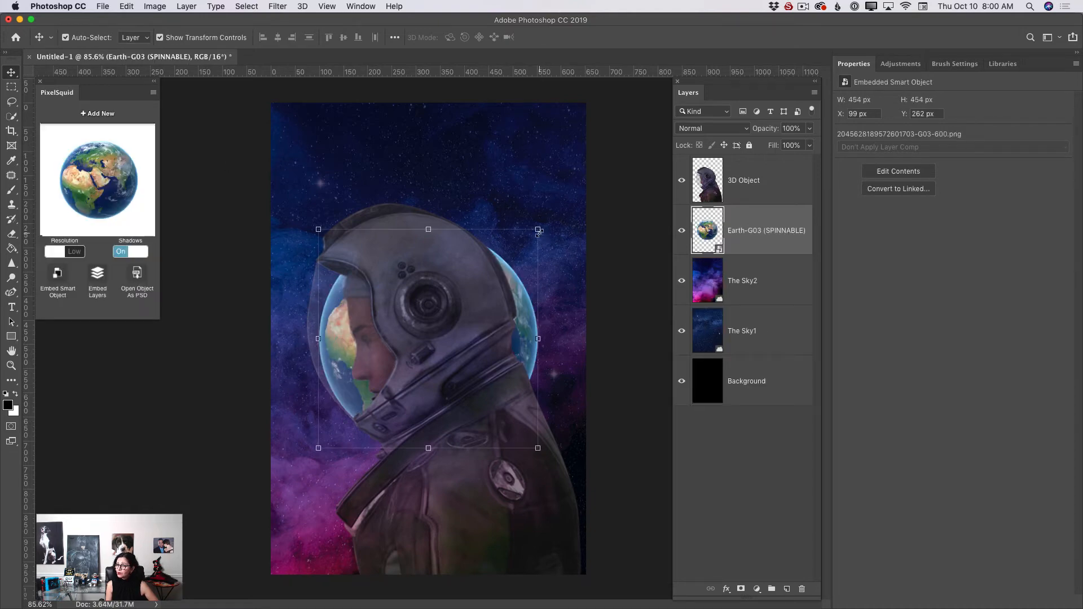
Step: Scale the Earth to about 403% and place it behind the helmet in the canvas's upper-right corner, slightly past the top edge
{"action": "left_click_drag", "start_coordinate": [539, 232], "coordinate": [646, 74]}
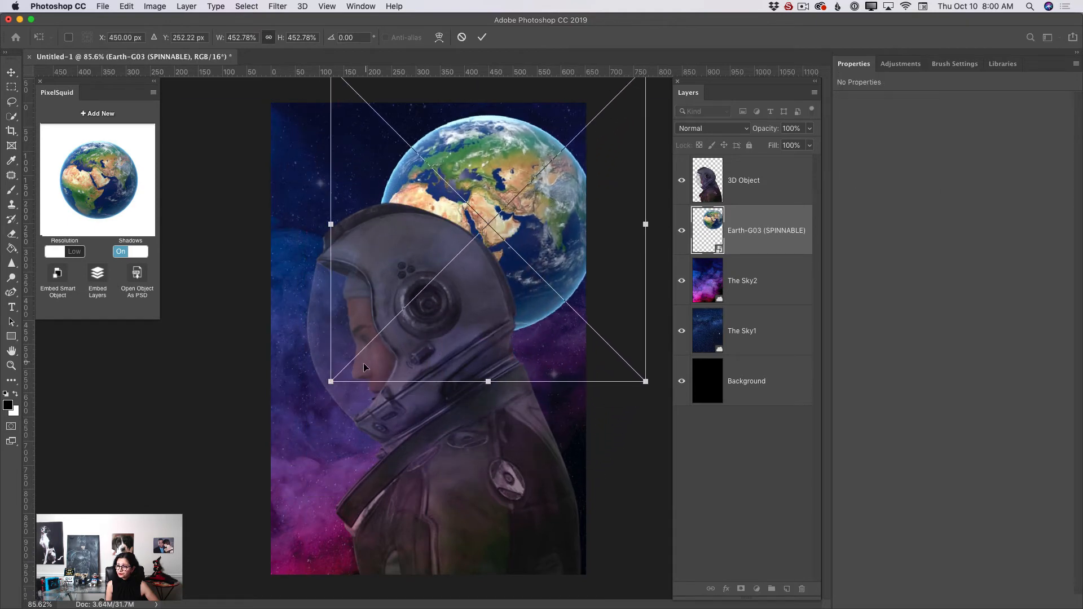
{"action": "left_click_drag", "start_coordinate": [331, 382], "coordinate": [380, 332]}
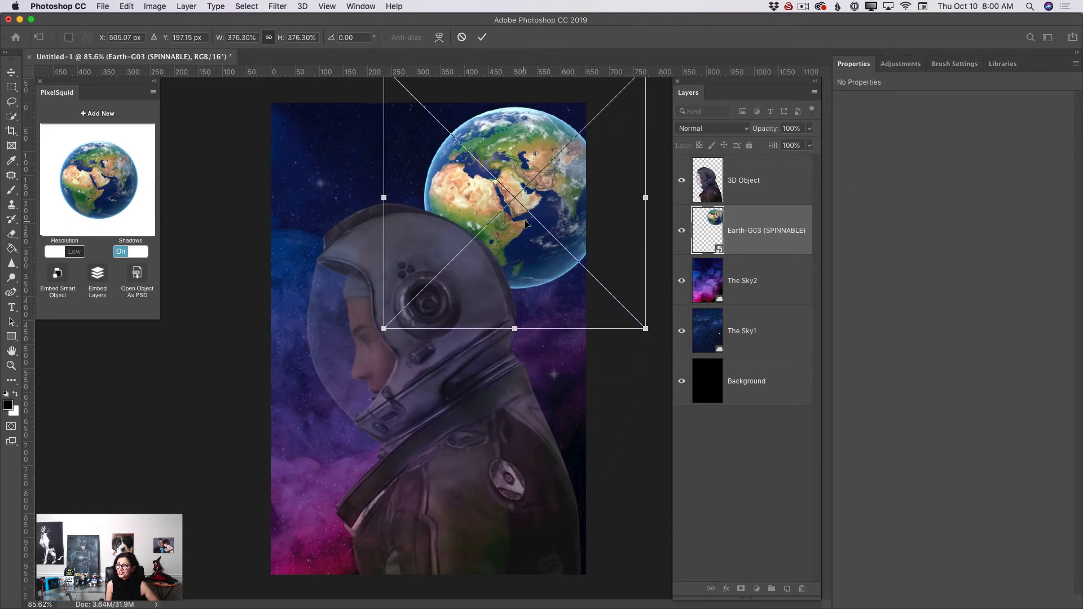
{"action": "mouse_move", "coordinate": [522, 225]}
{"action": "left_mouse_down"}
{"action": "mouse_move", "coordinate": [516, 189]}
{"action": "mouse_move", "coordinate": [508, 233]}
{"action": "left_mouse_up"}
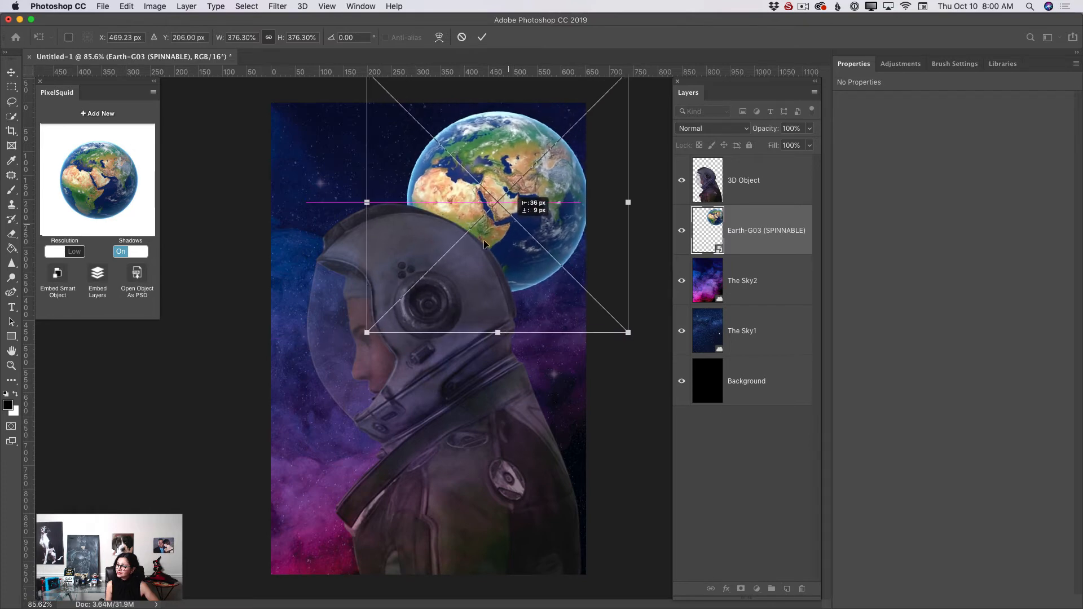
{"action": "left_click_drag", "start_coordinate": [367, 333], "coordinate": [350, 349]}
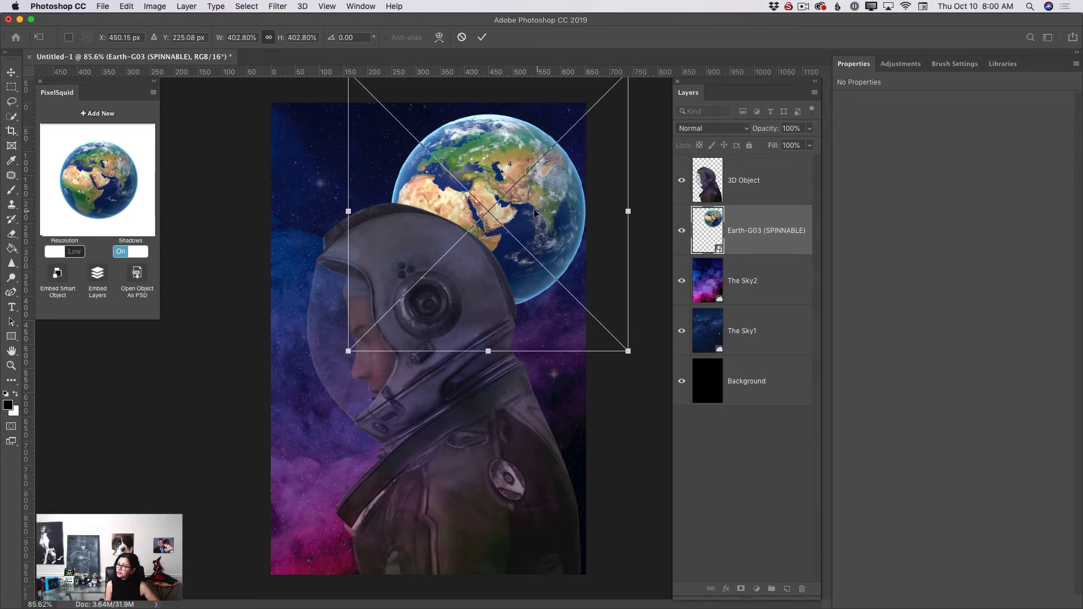
{"action": "left_click_drag", "start_coordinate": [536, 215], "coordinate": [549, 177]}
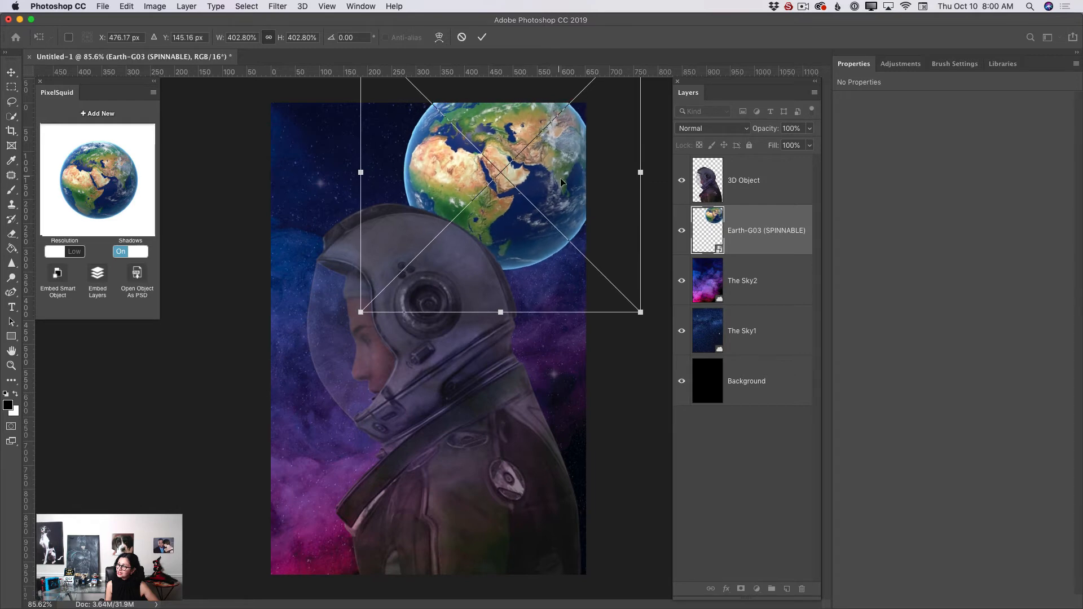
{"action": "left_click", "coordinate": [482, 37]}
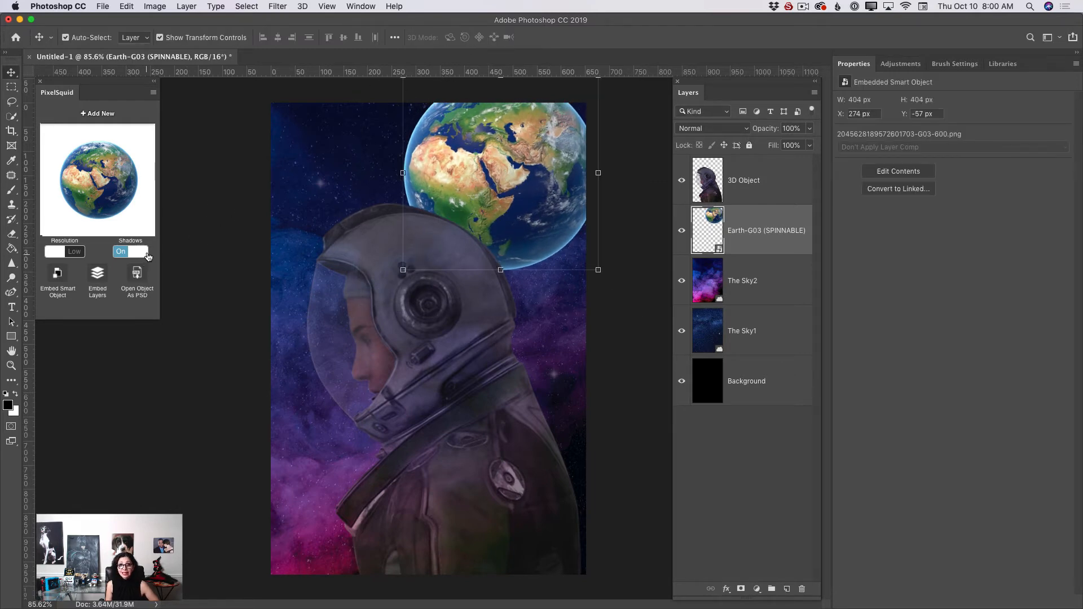
Step: Switch the Earth object to high resolution without shadows and lower its layer opacity to 36%
{"action": "left_click", "coordinate": [118, 255]}
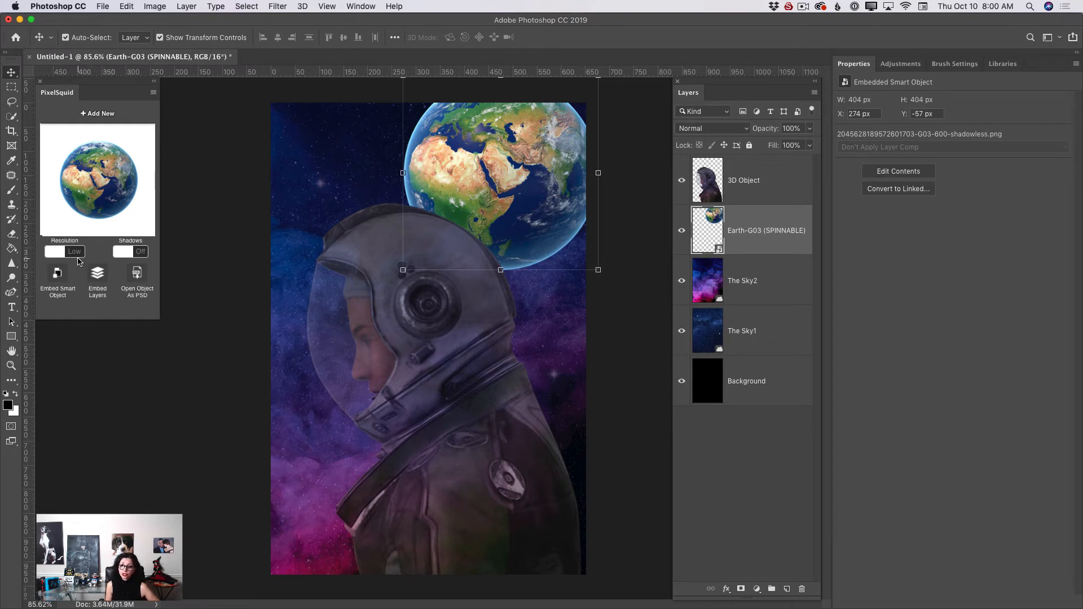
{"action": "left_click", "coordinate": [76, 252]}
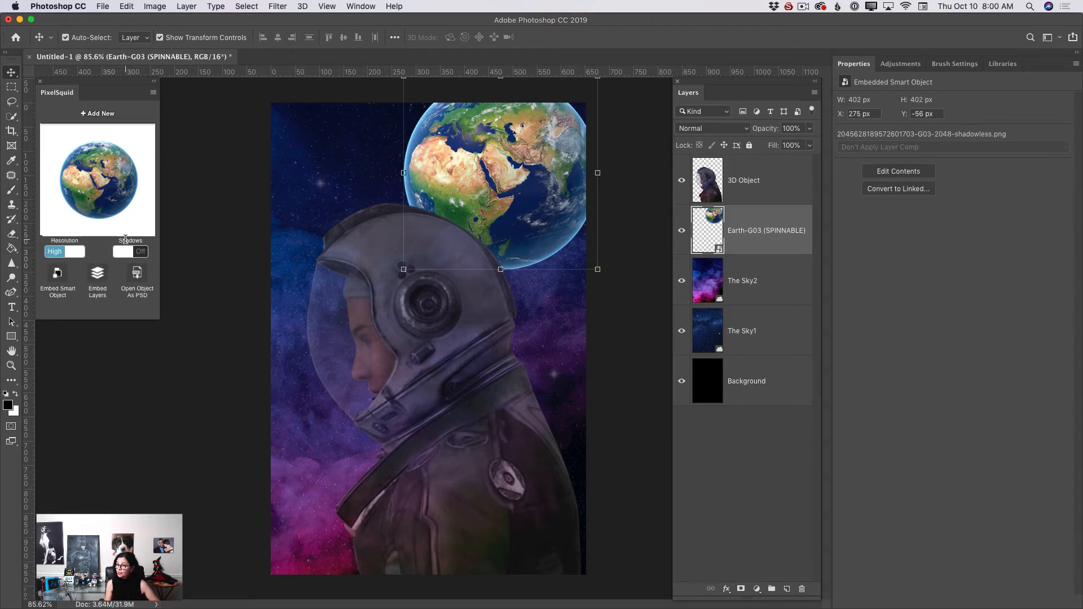
{"action": "left_click_drag", "start_coordinate": [810, 128], "coordinate": [777, 148]}
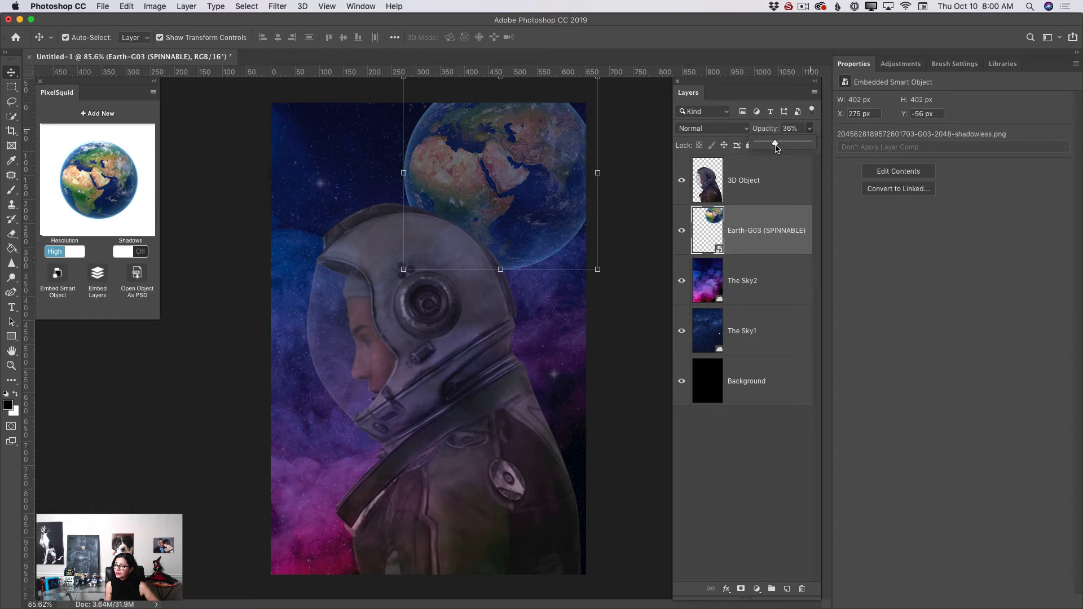
Step: Add a layer mask to the Earth and fade its lower edge above the helmet with short black-to-transparent radial gradients
{"action": "left_click", "coordinate": [741, 589]}
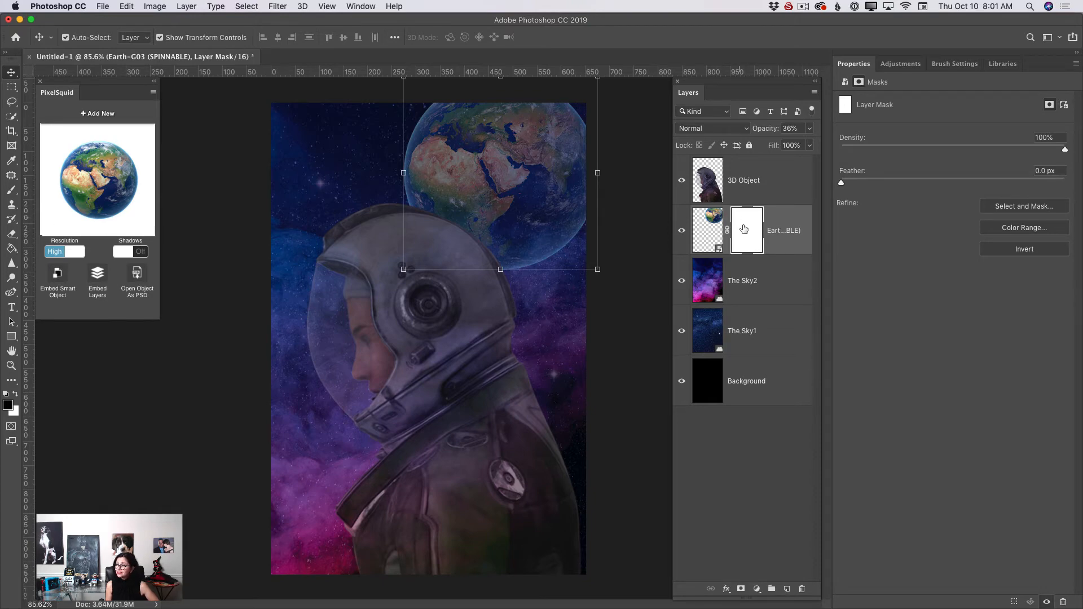
{"action": "left_click", "coordinate": [14, 248]}
{"action": "left_click", "coordinate": [54, 249]}
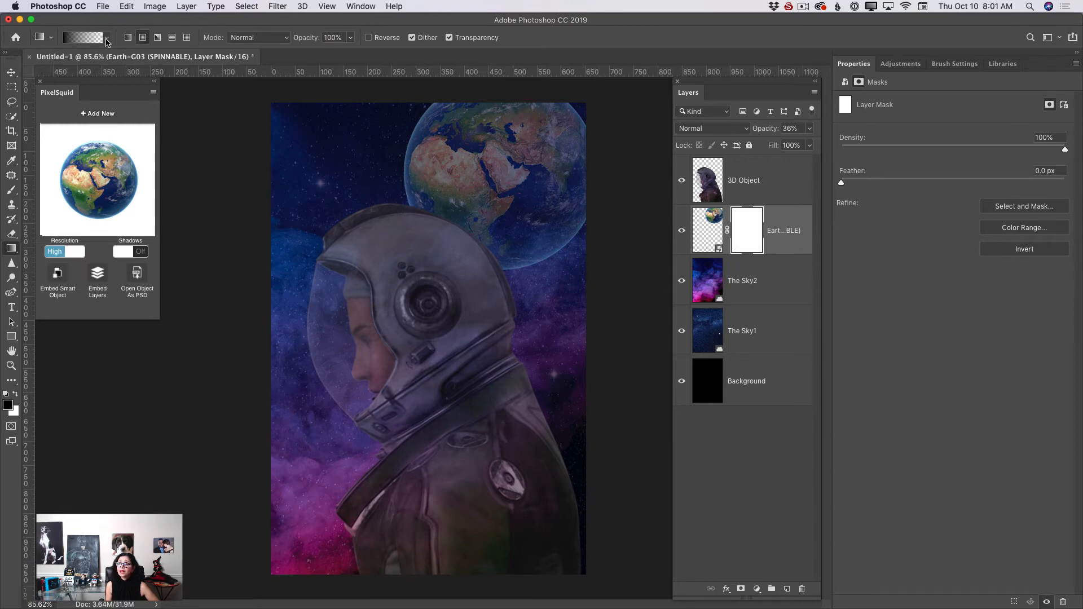
{"action": "left_click", "coordinate": [107, 40]}
{"action": "left_click", "coordinate": [107, 38]}
{"action": "left_click_drag", "start_coordinate": [509, 240], "coordinate": [518, 217]}
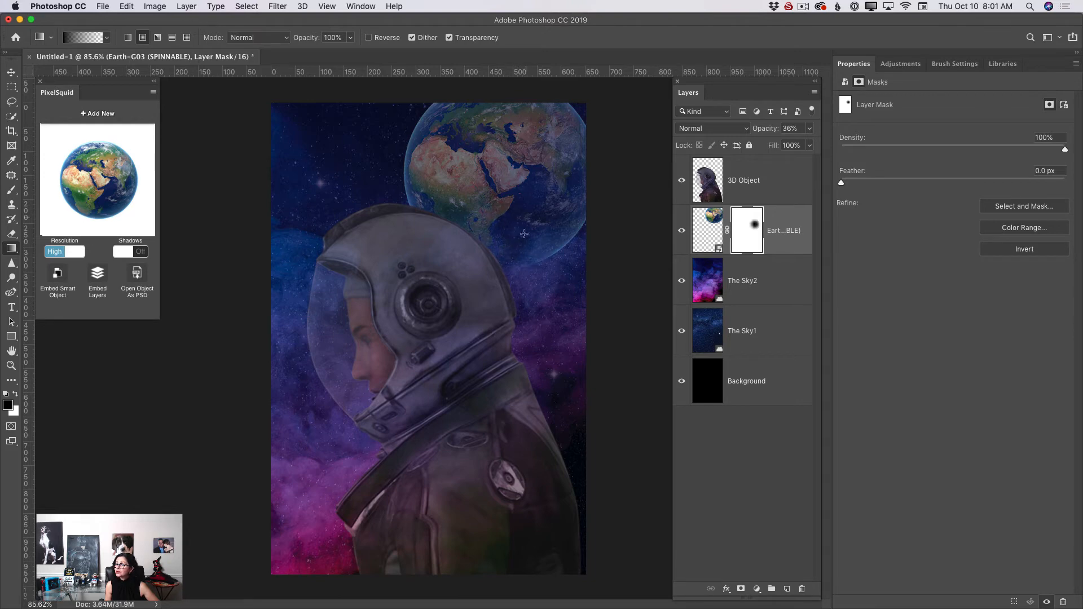
{"action": "left_click_drag", "start_coordinate": [538, 273], "coordinate": [584, 210]}
{"action": "left_click_drag", "start_coordinate": [424, 237], "coordinate": [454, 205]}
{"action": "left_click_drag", "start_coordinate": [486, 246], "coordinate": [499, 212]}
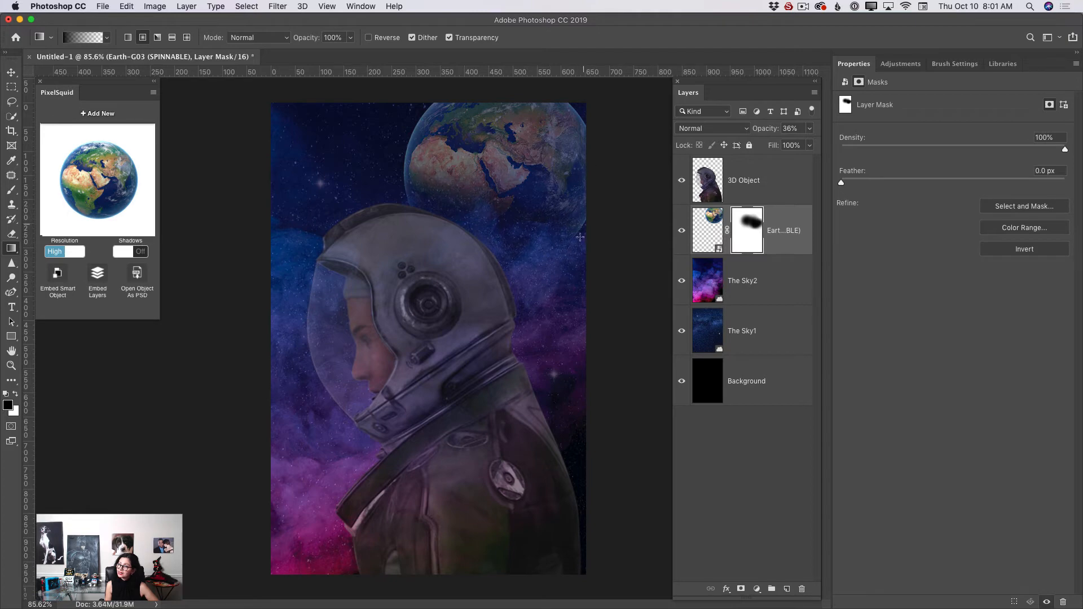
{"action": "left_click_drag", "start_coordinate": [581, 258], "coordinate": [617, 171]}
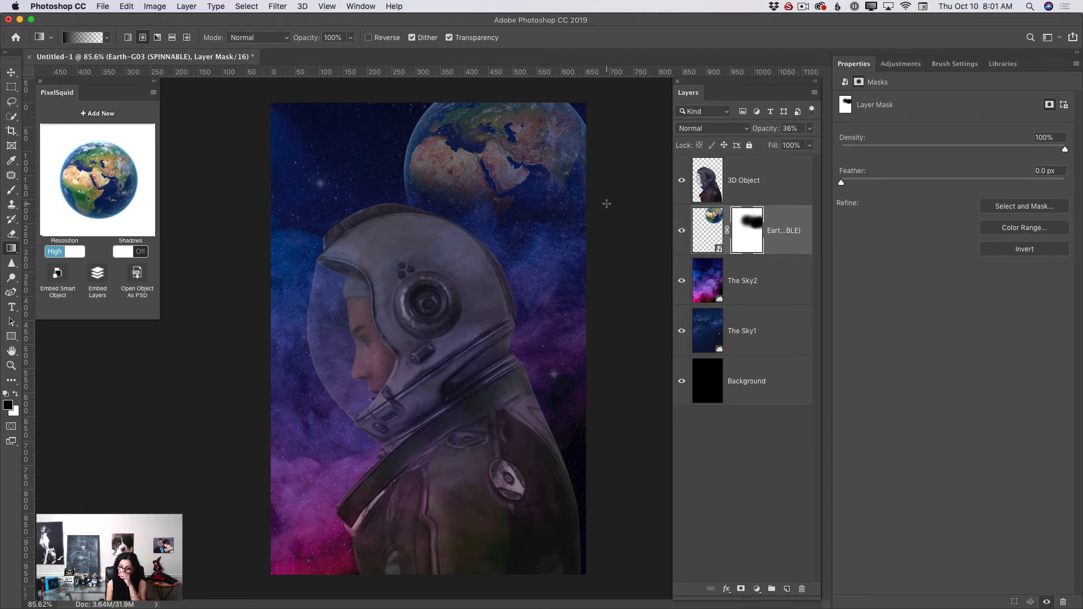
{"action": "left_click_drag", "start_coordinate": [412, 211], "coordinate": [416, 178]}
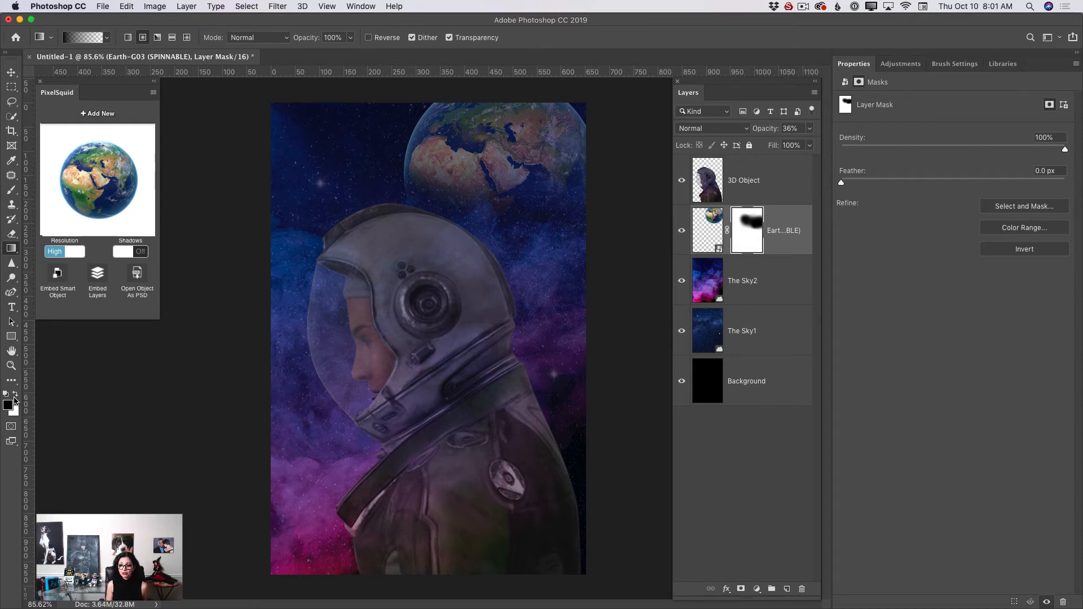
Step: Partly restore the faded Earth area on the mask with white radial gradients at 46% opacity
{"action": "left_click", "coordinate": [16, 393]}
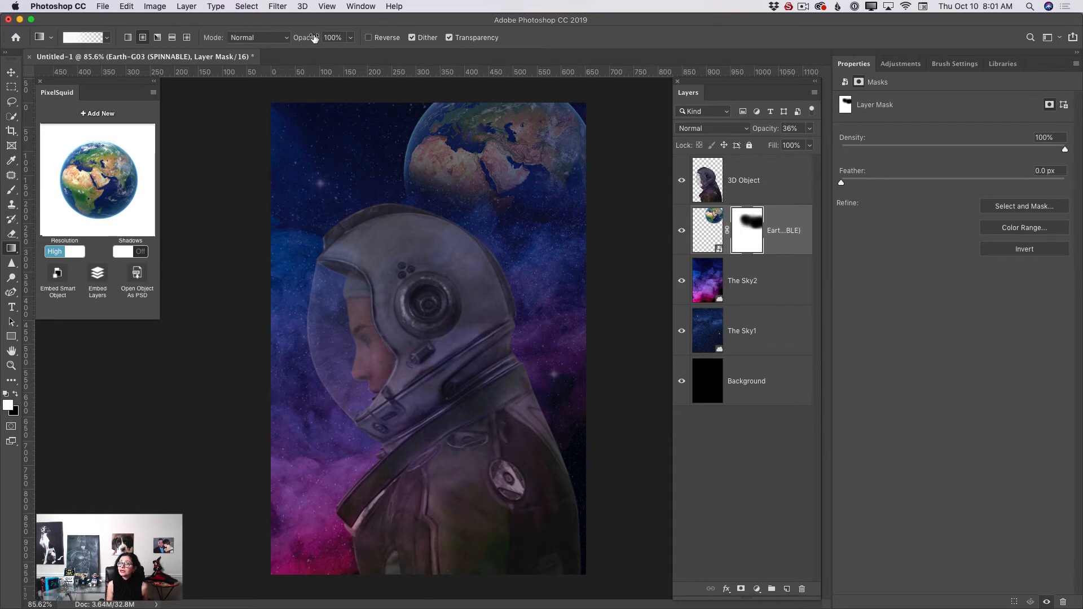
{"action": "left_click", "coordinate": [350, 38]}
{"action": "left_click_drag", "start_coordinate": [348, 51], "coordinate": [318, 54]}
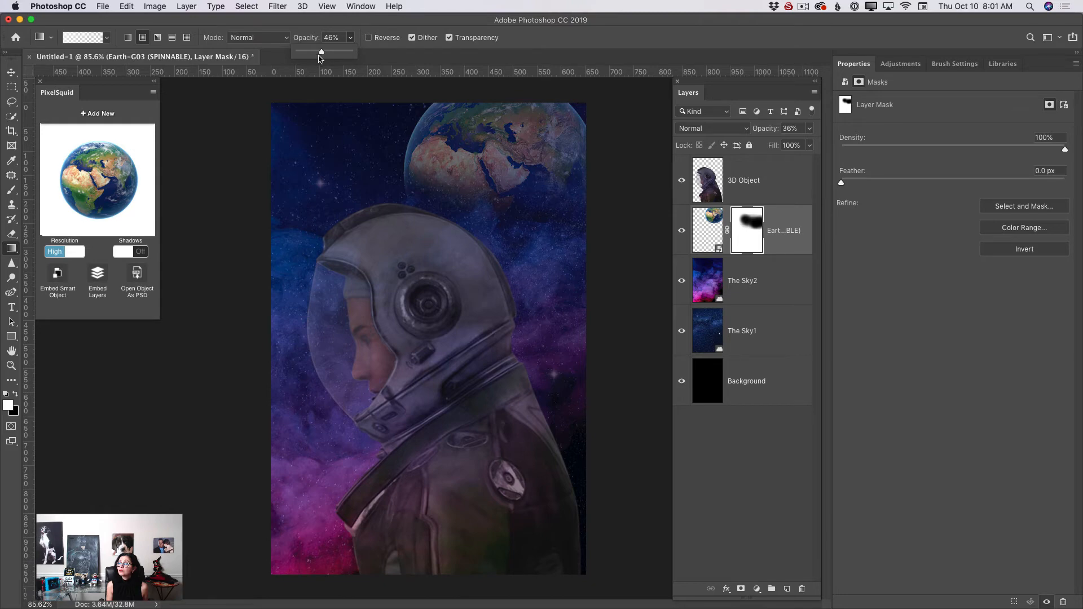
{"action": "left_click", "coordinate": [552, 191]}
{"action": "left_click_drag", "start_coordinate": [567, 182], "coordinate": [567, 270]}
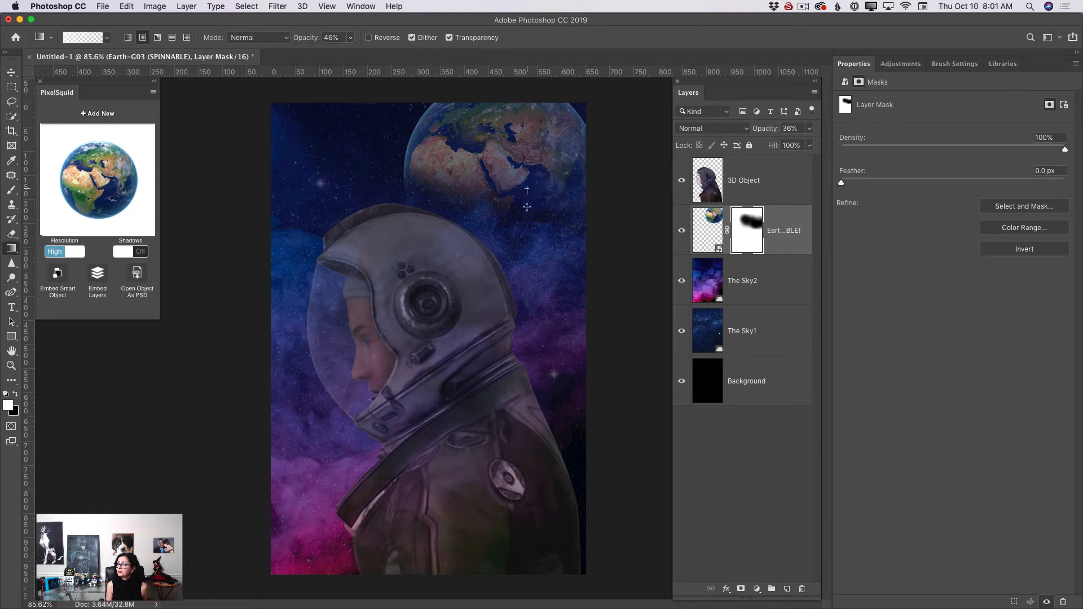
{"action": "left_click_drag", "start_coordinate": [442, 165], "coordinate": [425, 215]}
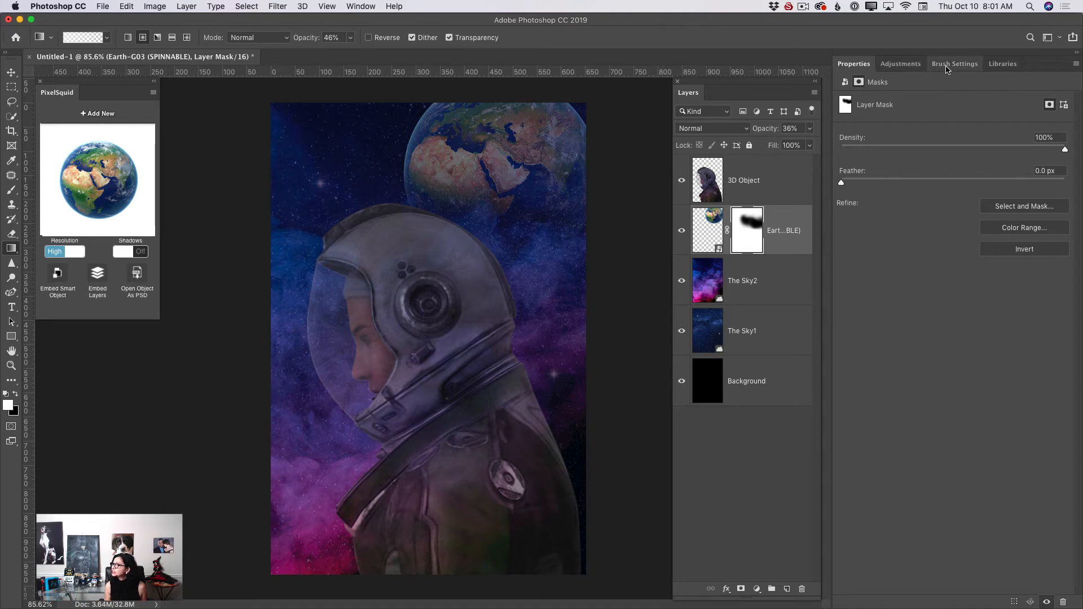
Step: Place the blue-purple starry nebula image from the Adobe Stock Licensed library above the 3D Object layer
{"action": "left_click", "coordinate": [1004, 63]}
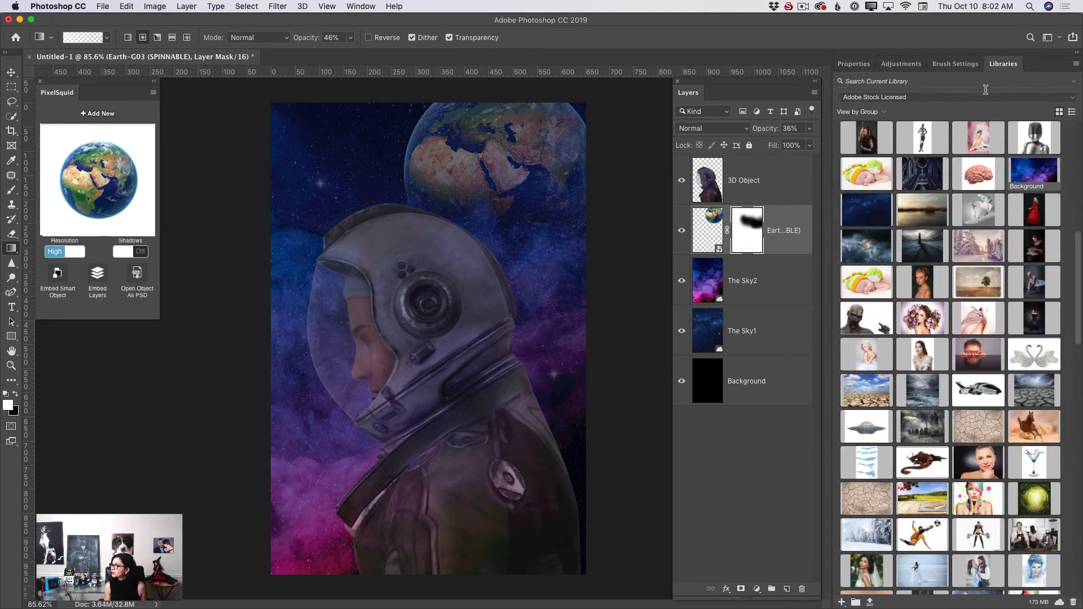
{"action": "left_click_drag", "start_coordinate": [1078, 285], "coordinate": [1076, 194]}
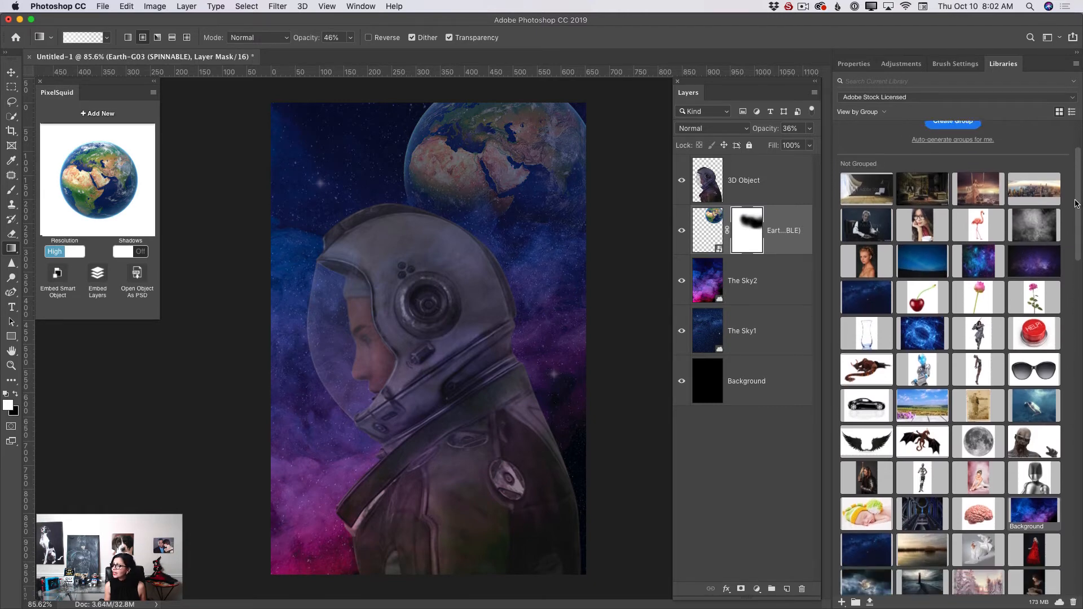
{"action": "scroll", "coordinate": [1055, 237], "scroll_direction": "down", "scroll_amount": 2}
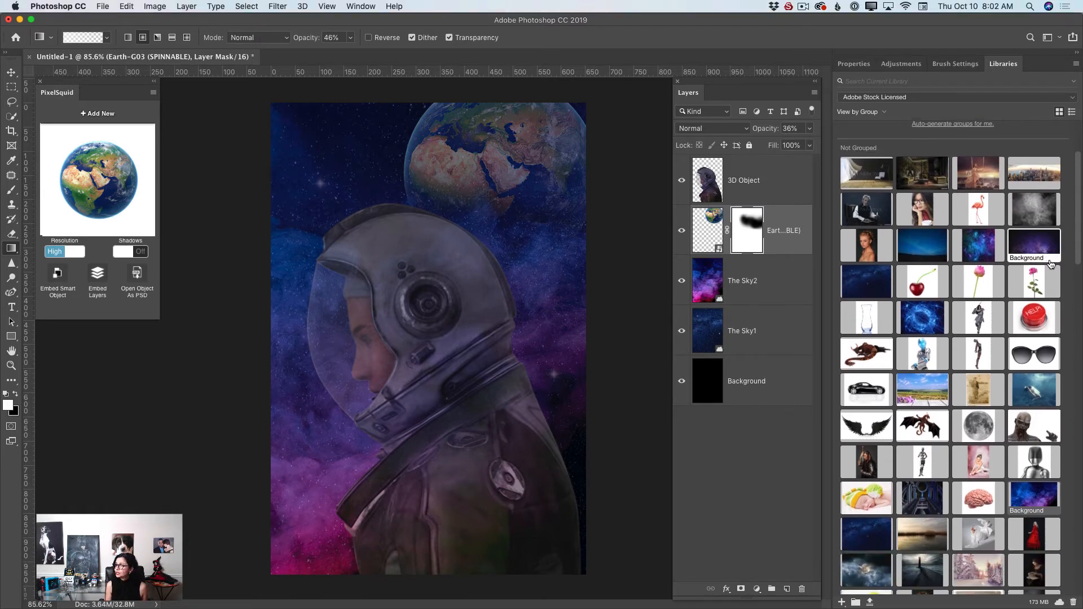
{"action": "left_click", "coordinate": [765, 181]}
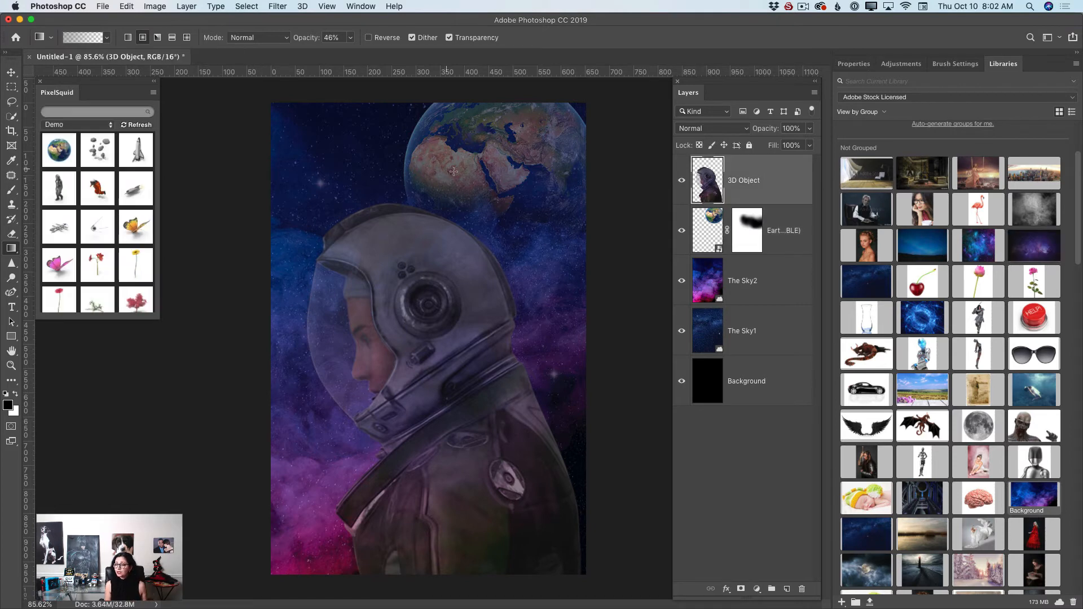
{"action": "left_click", "coordinate": [11, 72]}
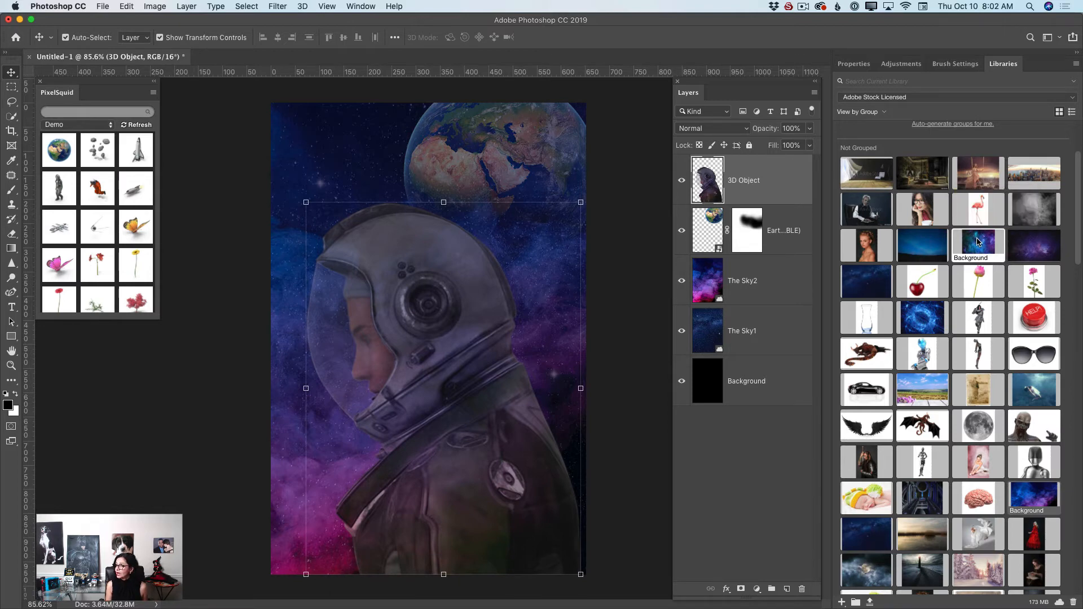
{"action": "left_click_drag", "start_coordinate": [978, 243], "coordinate": [357, 300]}
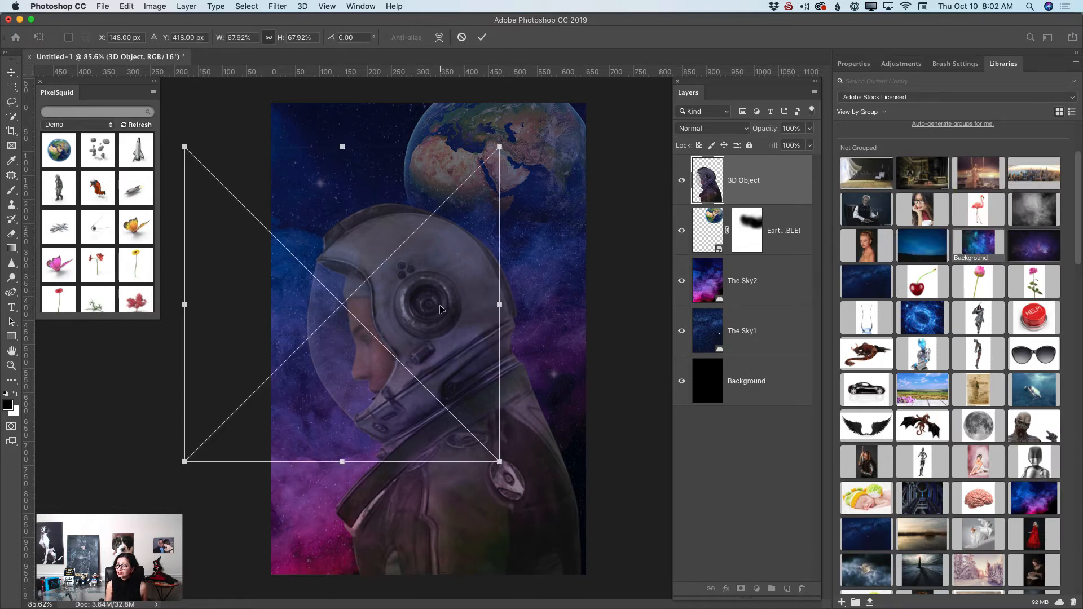
Step: Enlarge the placed nebula image to about 119% and center it horizontally so it covers the whole canvas
{"action": "left_click_drag", "start_coordinate": [507, 145], "coordinate": [644, 9]}
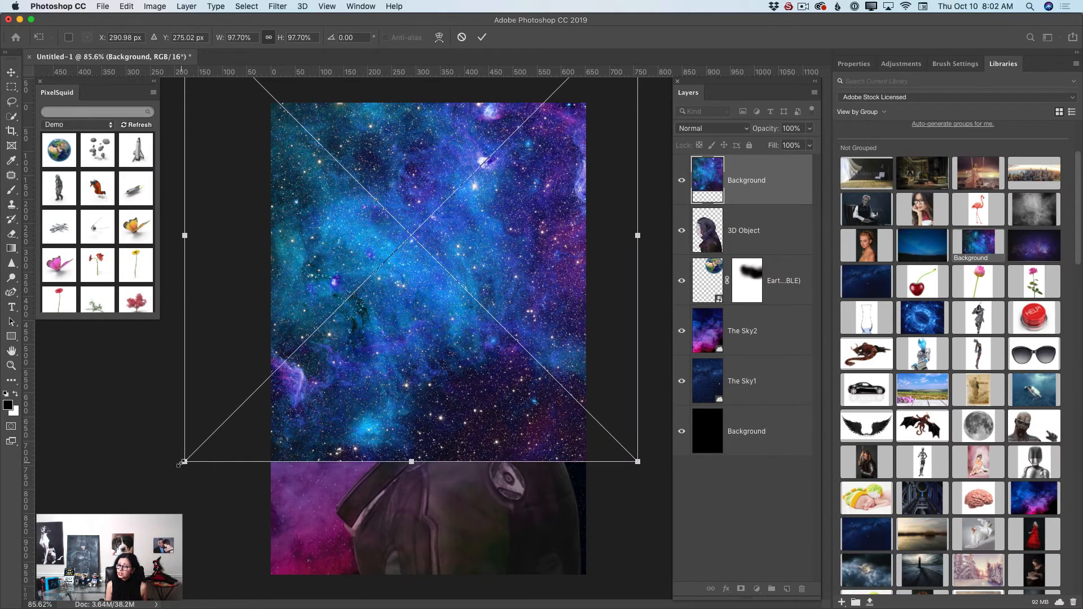
{"action": "left_click_drag", "start_coordinate": [179, 464], "coordinate": [85, 561]}
{"action": "left_click_drag", "start_coordinate": [384, 441], "coordinate": [452, 469]}
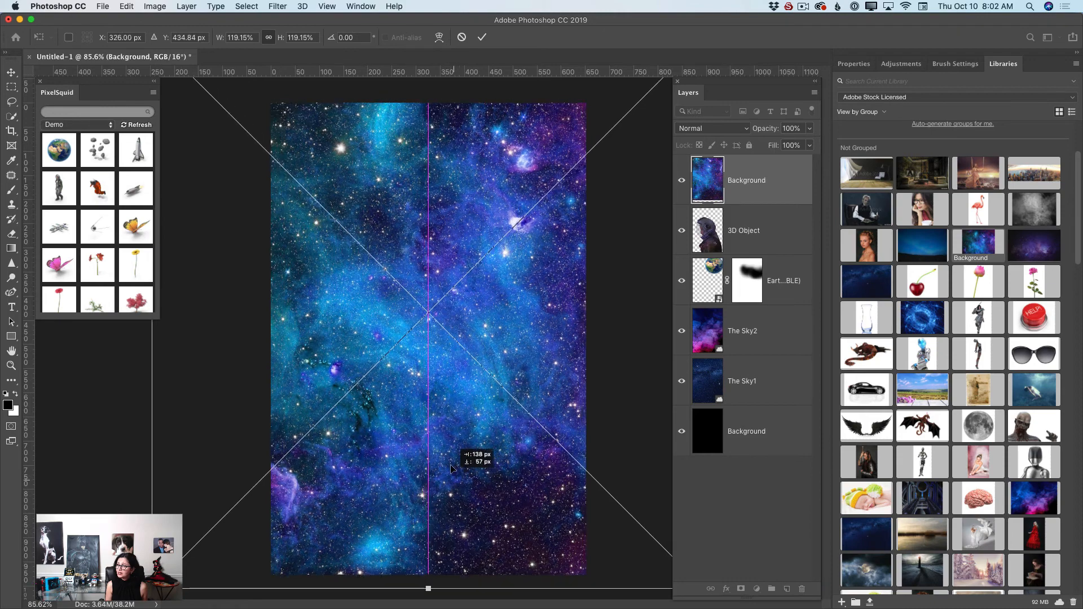
{"action": "left_click", "coordinate": [482, 37]}
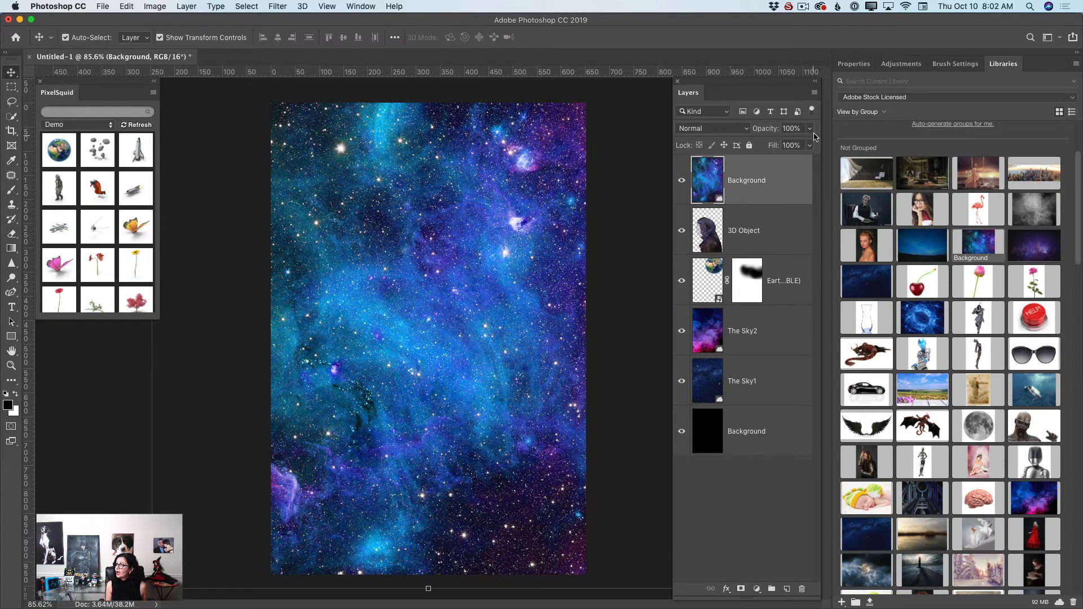
Step: Set the nebula layer's blend mode to Multiply and its opacity to 7%
{"action": "left_click", "coordinate": [810, 128]}
{"action": "left_click_drag", "start_coordinate": [810, 143], "coordinate": [765, 145]}
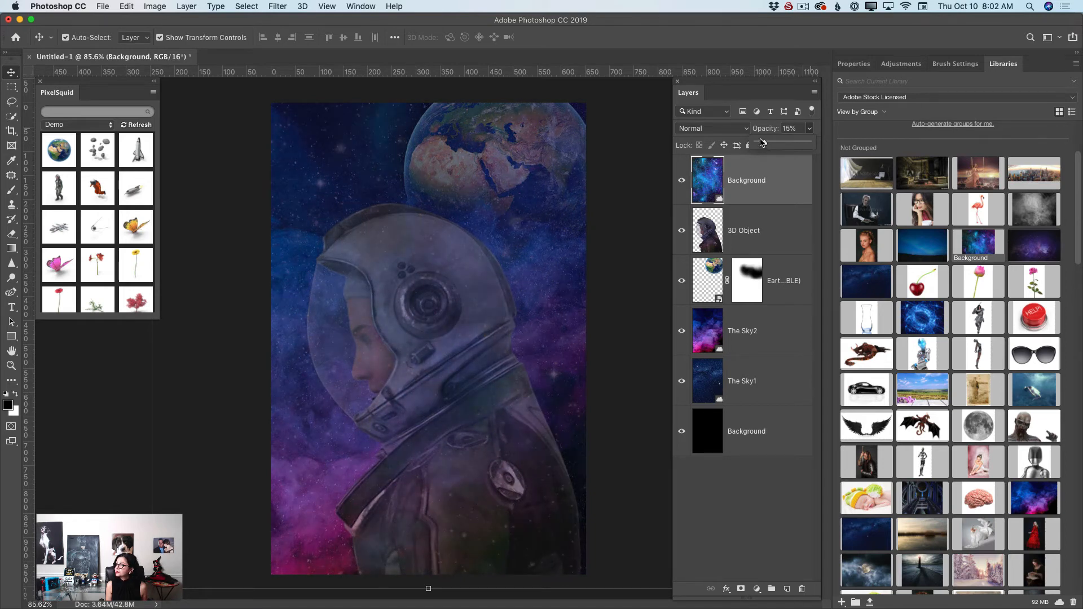
{"action": "left_click", "coordinate": [718, 129]}
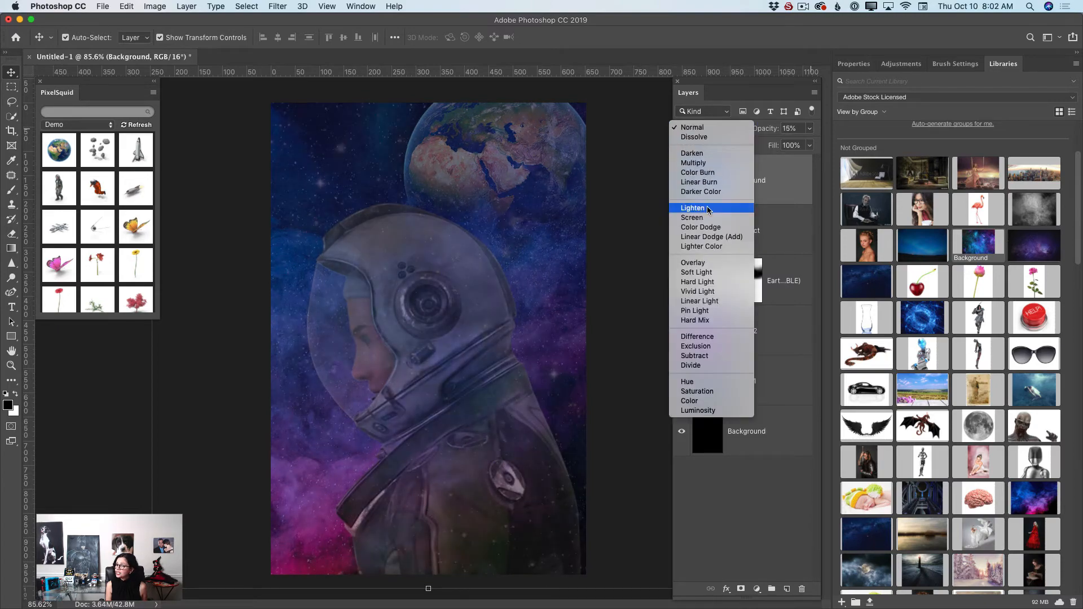
{"action": "left_click", "coordinate": [719, 164]}
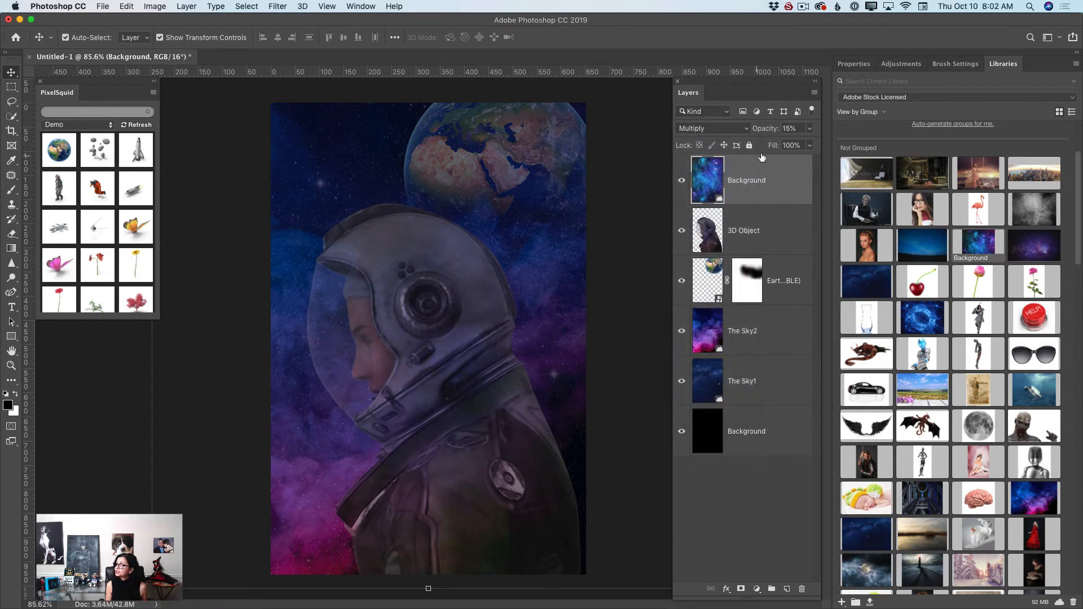
{"action": "left_click", "coordinate": [809, 129]}
{"action": "left_click_drag", "start_coordinate": [767, 145], "coordinate": [765, 145]}
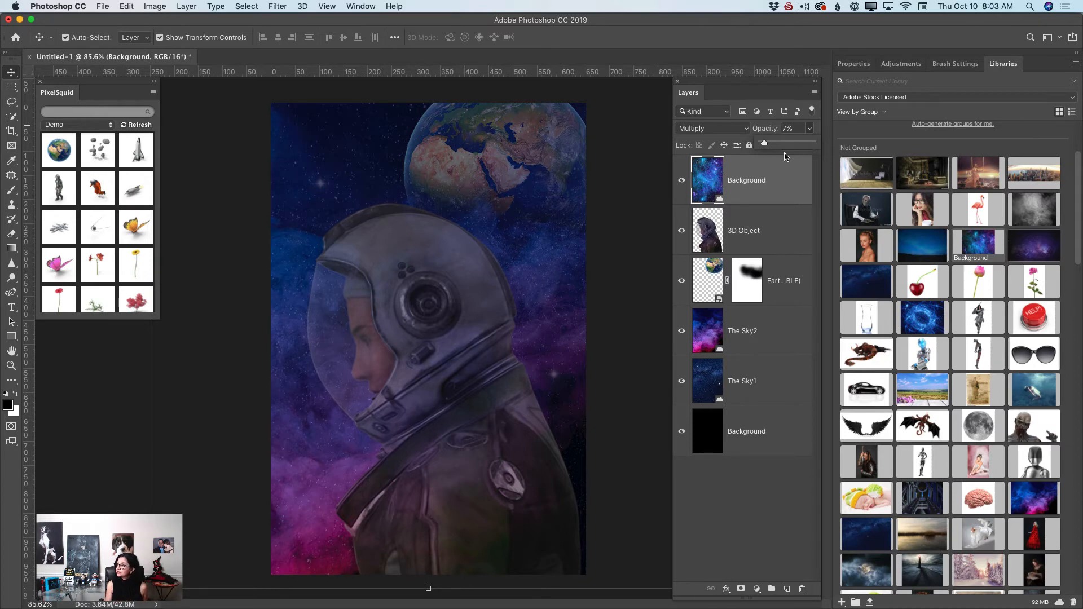
Step: Rename the nebula overlay layer above the 3D Object layer as The Sky3
{"action": "left_click", "coordinate": [782, 178]}
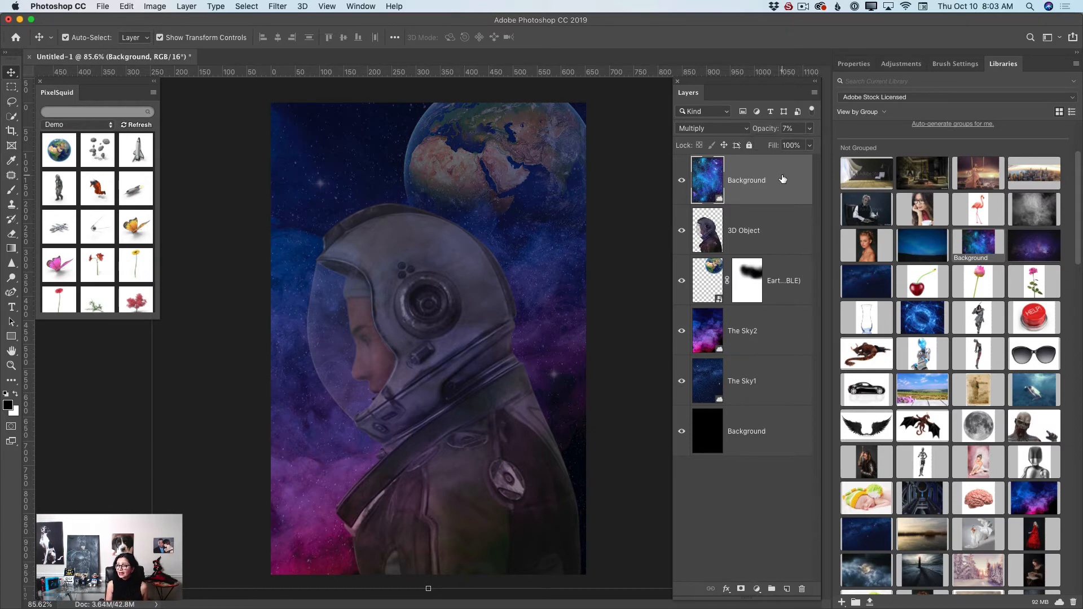
{"action": "double_click", "coordinate": [750, 180]}
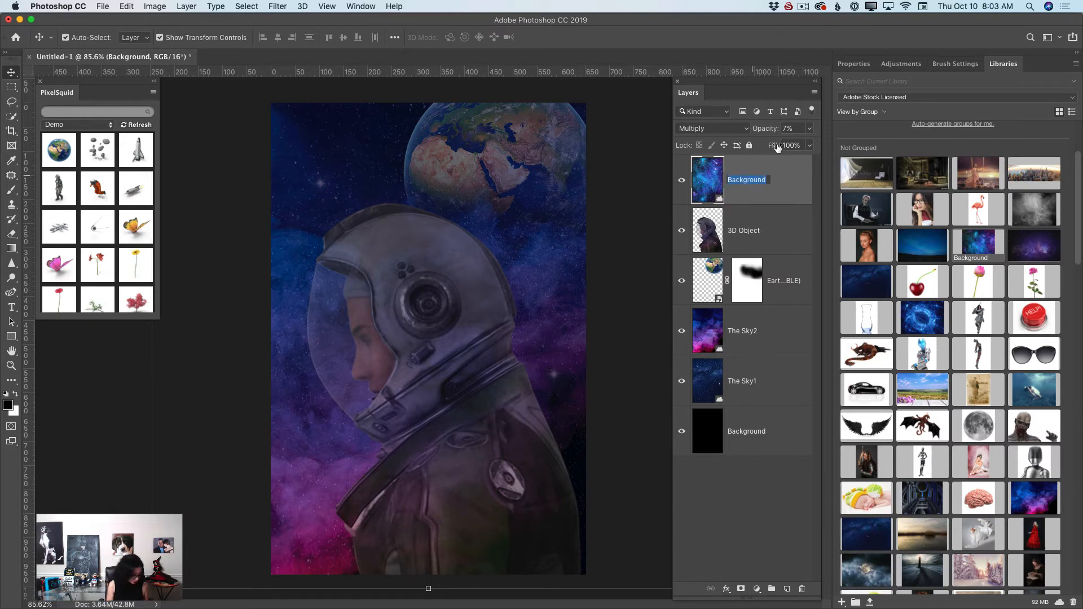
{"action": "type", "text": "The Sk"}
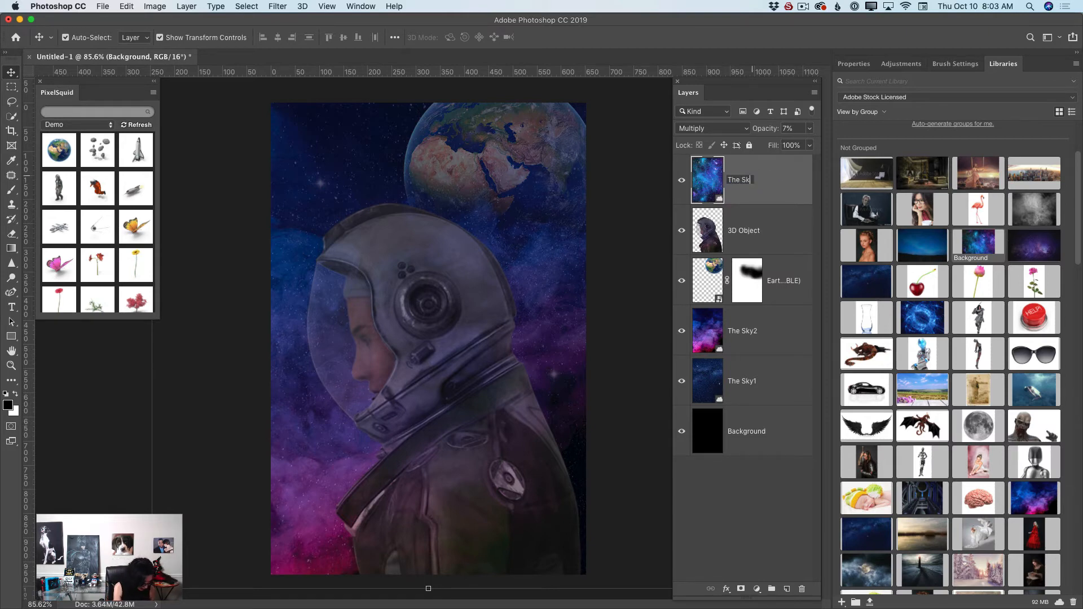
{"action": "type", "text": "y3"}
{"action": "key", "text": "Return"}
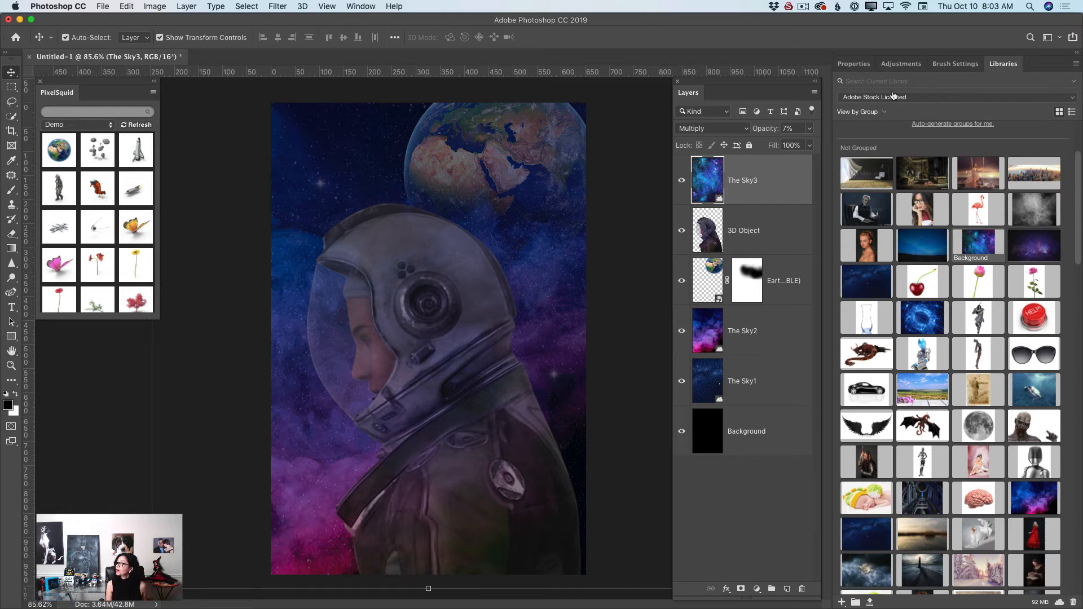
Step: Add an Exposure adjustment layer above The Sky3 and darken the image with an exposure of -1.39
{"action": "left_click", "coordinate": [903, 66]}
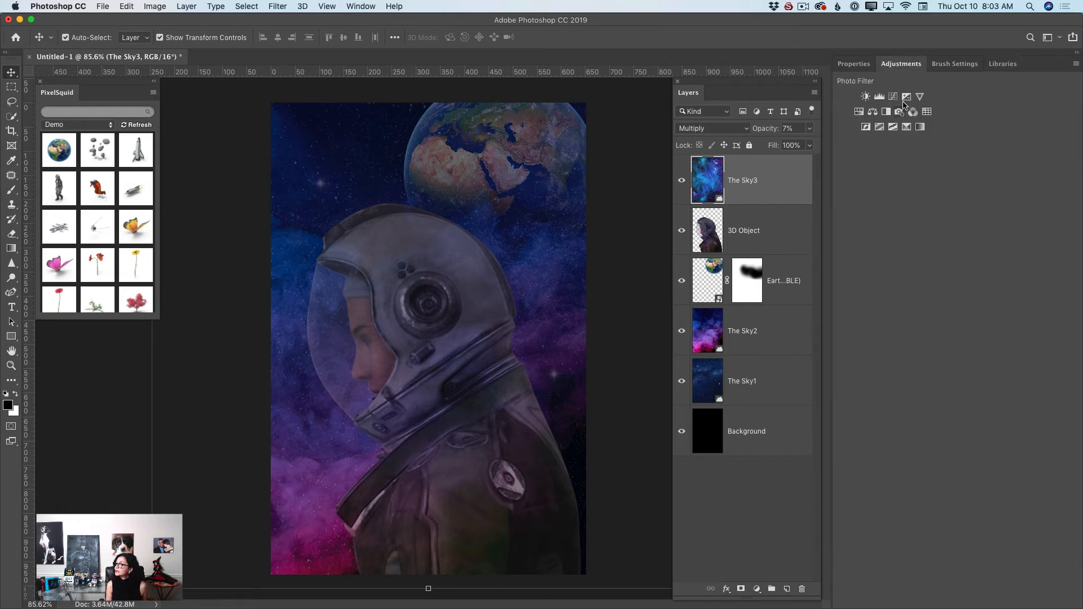
{"action": "left_click", "coordinate": [907, 99]}
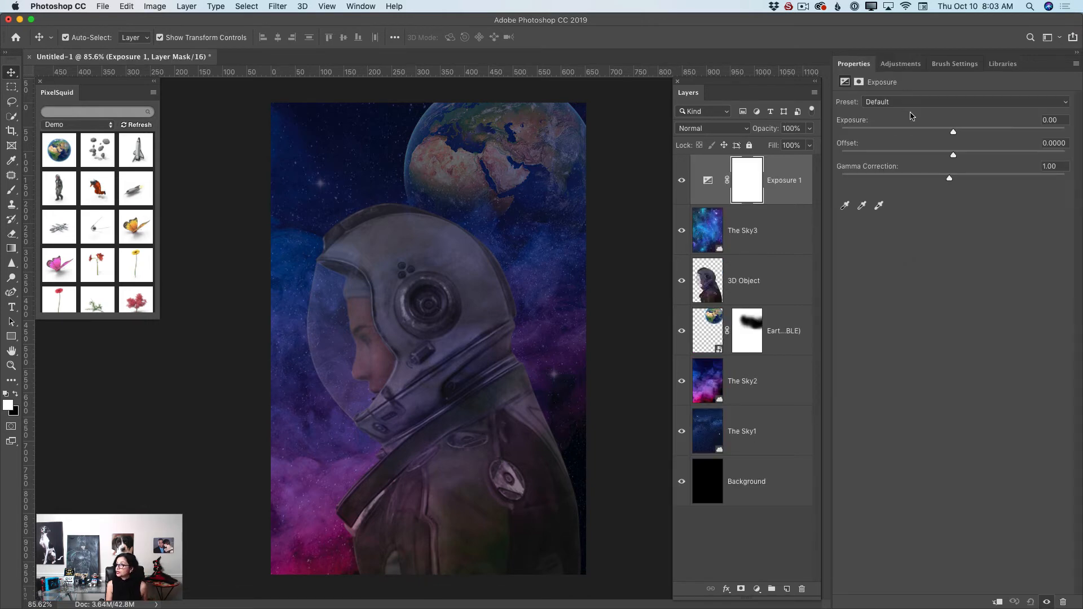
{"action": "left_click_drag", "start_coordinate": [953, 134], "coordinate": [931, 141]}
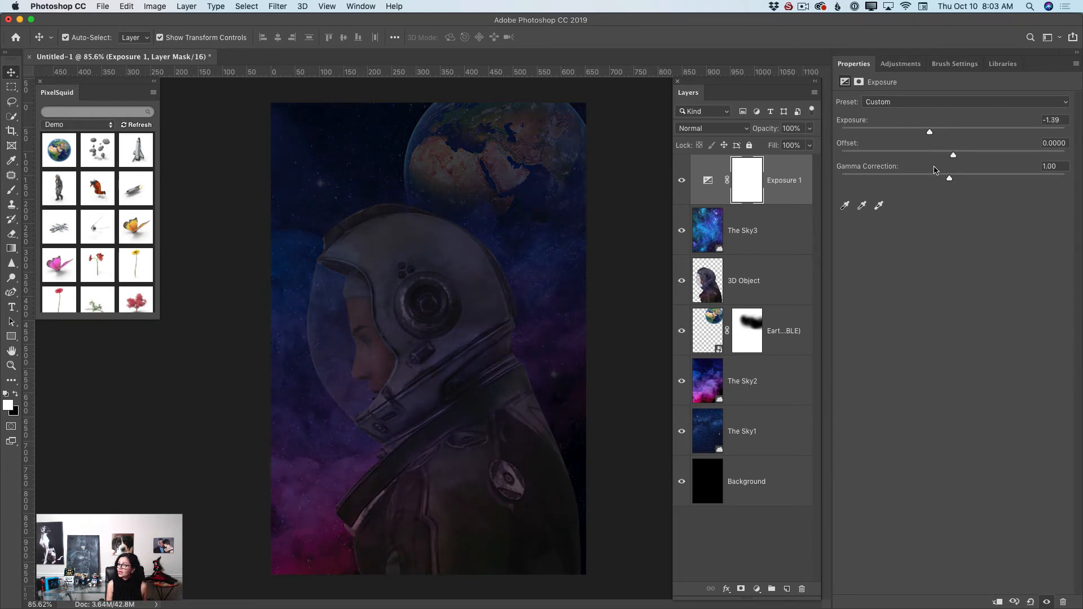
Step: Lift the darkening from the sky, visor and helmet with black radial gradients at 76% opacity on the Exposure 1 mask
{"action": "left_click", "coordinate": [757, 192]}
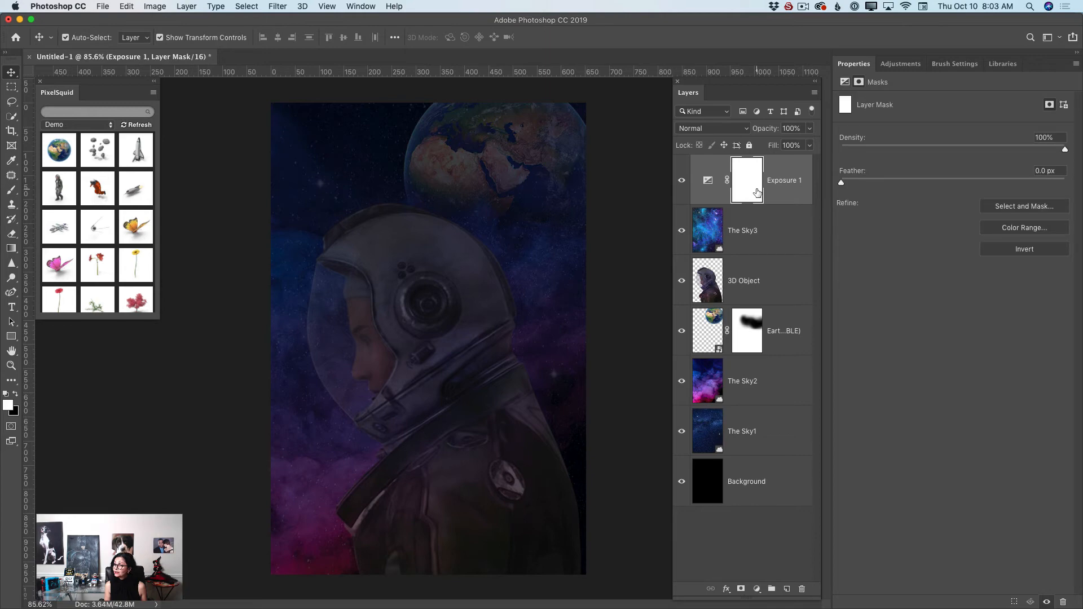
{"action": "left_click", "coordinate": [16, 393]}
{"action": "left_click", "coordinate": [11, 248]}
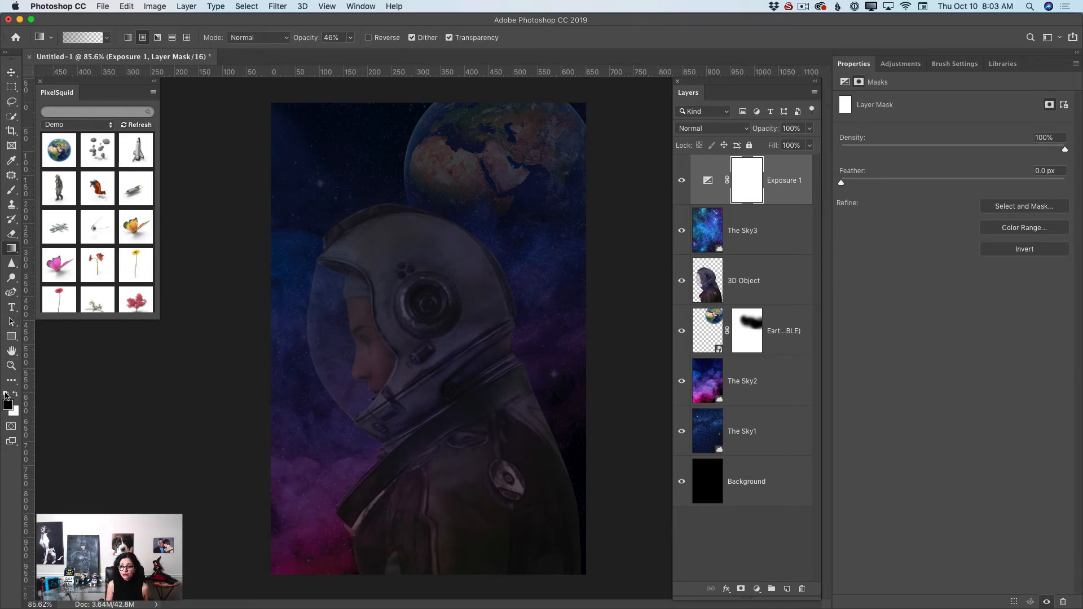
{"action": "left_click", "coordinate": [107, 38]}
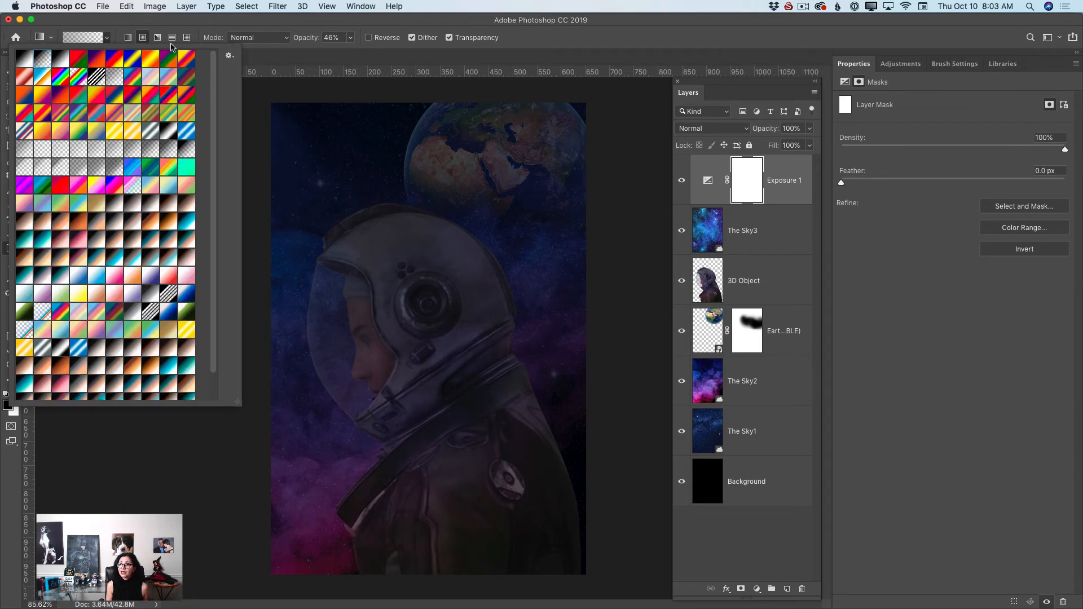
{"action": "left_click", "coordinate": [143, 38]}
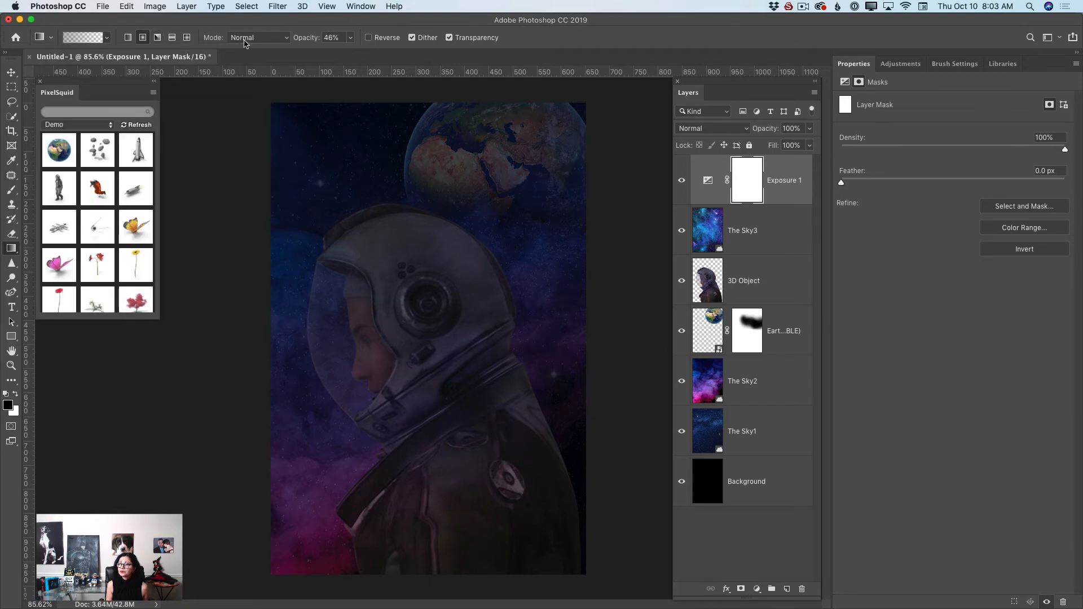
{"action": "left_click", "coordinate": [350, 37]}
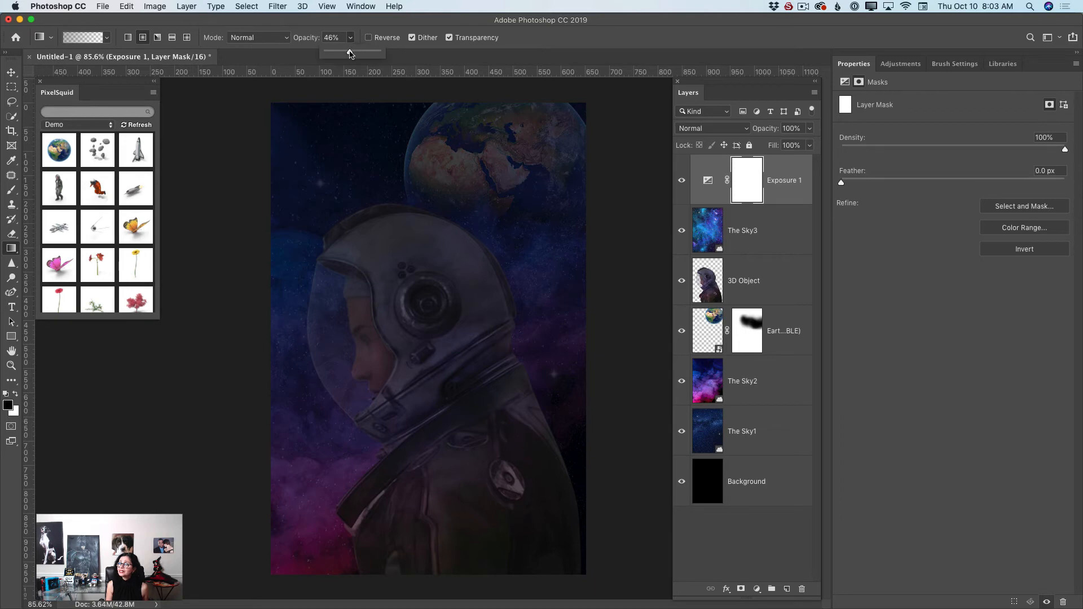
{"action": "left_click_drag", "start_coordinate": [351, 52], "coordinate": [366, 52]}
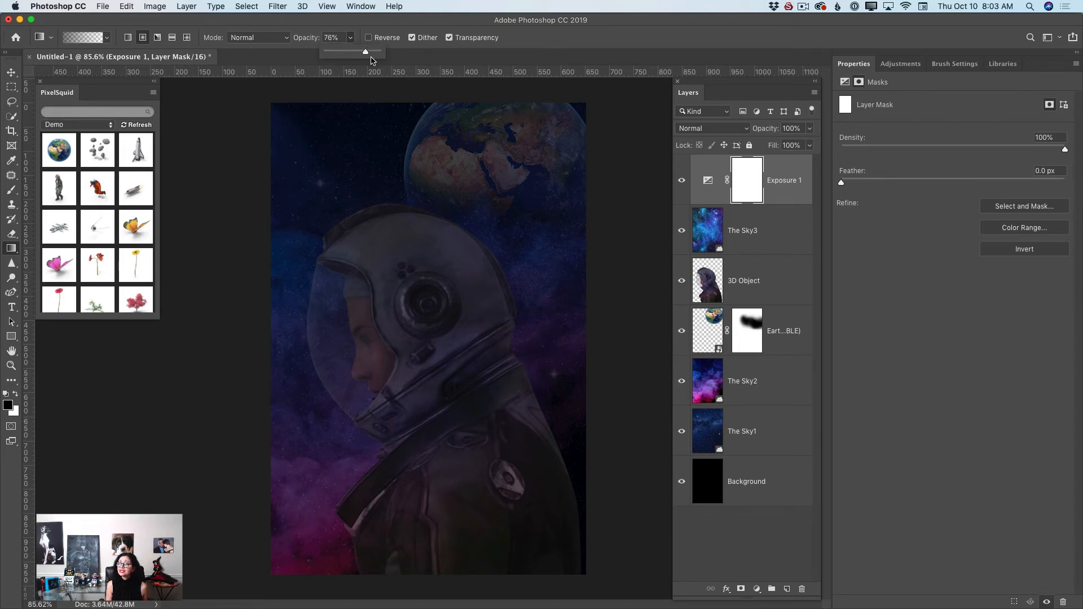
{"action": "left_click_drag", "start_coordinate": [294, 298], "coordinate": [315, 344]}
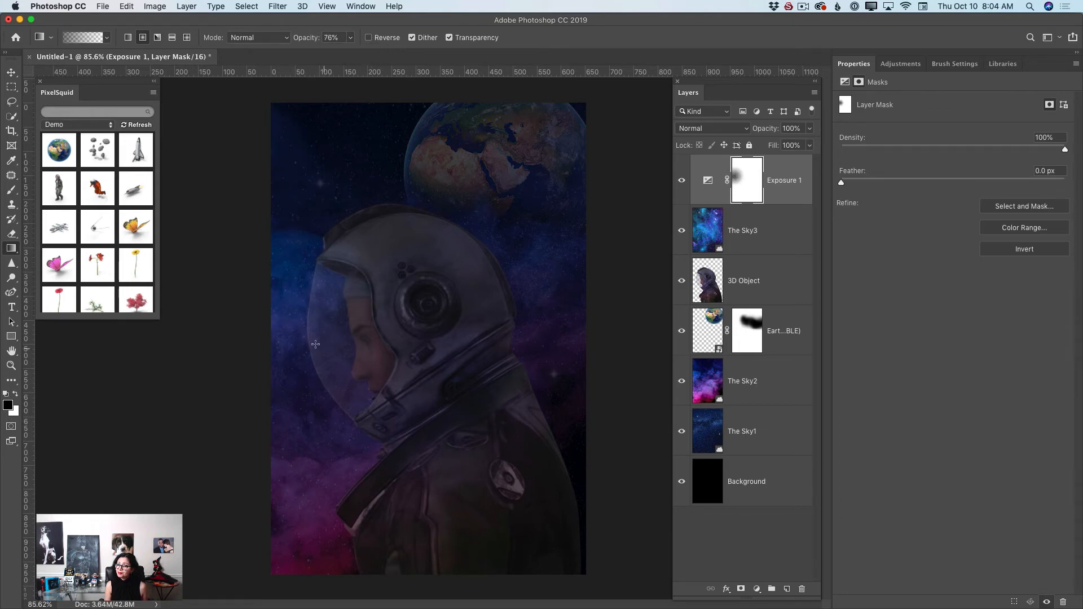
{"action": "left_click_drag", "start_coordinate": [309, 221], "coordinate": [391, 360]}
{"action": "left_click_drag", "start_coordinate": [296, 199], "coordinate": [351, 248]}
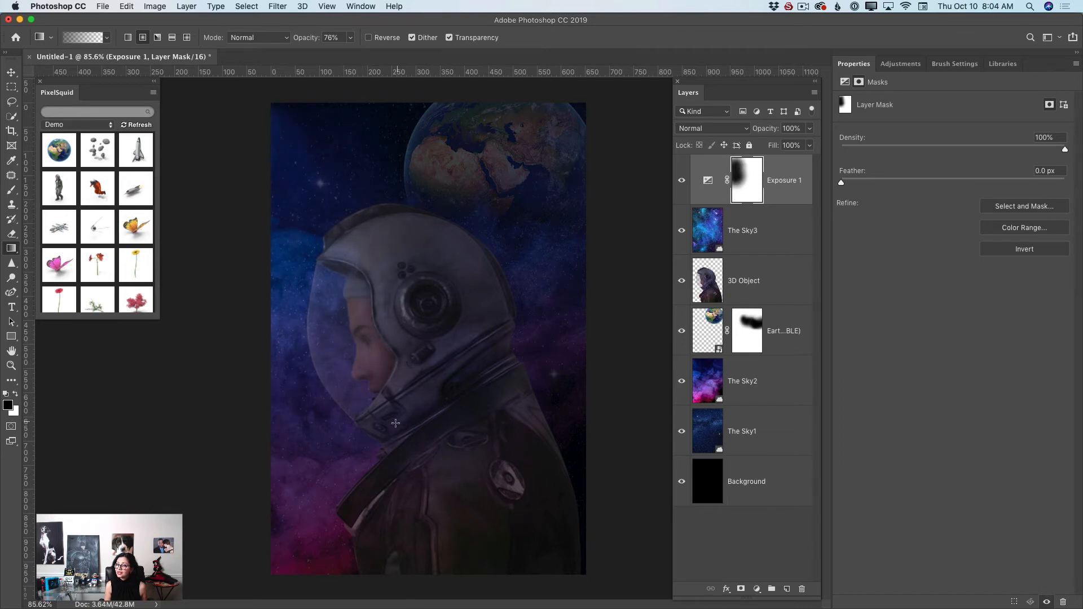
{"action": "left_click_drag", "start_coordinate": [277, 479], "coordinate": [355, 578]}
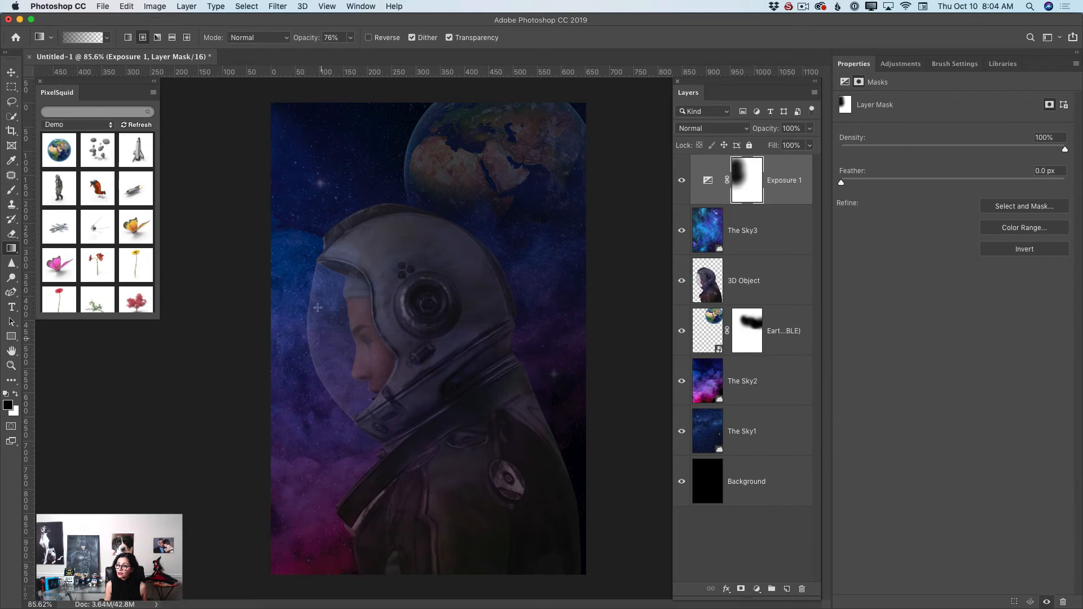
{"action": "left_click_drag", "start_coordinate": [309, 283], "coordinate": [377, 365]}
{"action": "left_click_drag", "start_coordinate": [404, 331], "coordinate": [472, 439]}
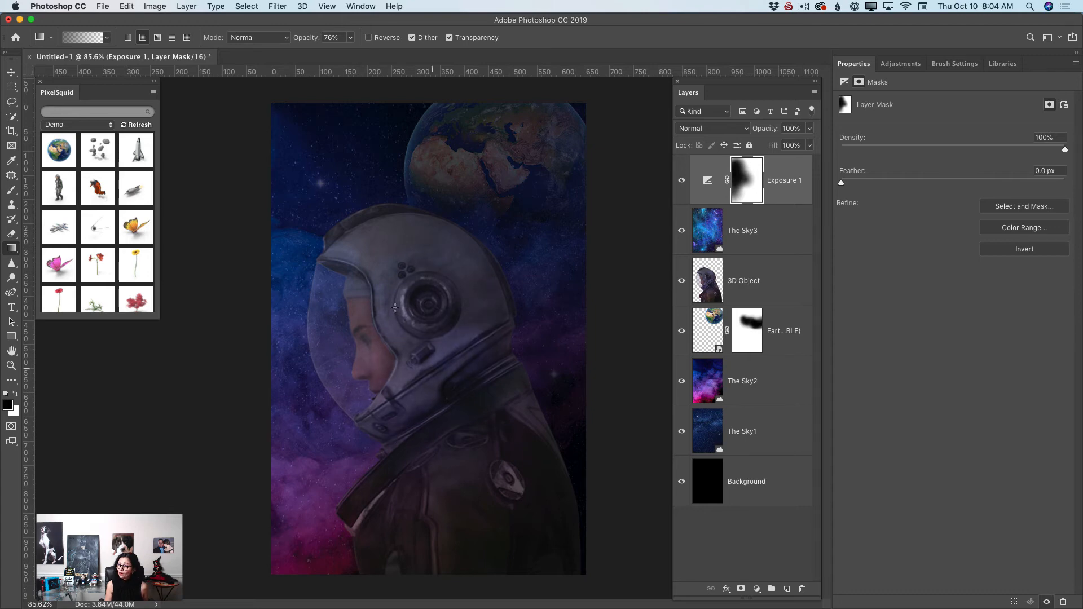
Step: Extend the black radial gradients along the mask's left side at 100% opacity and set the Exposure 1 layer's opacity to 78%
{"action": "left_click", "coordinate": [349, 39]}
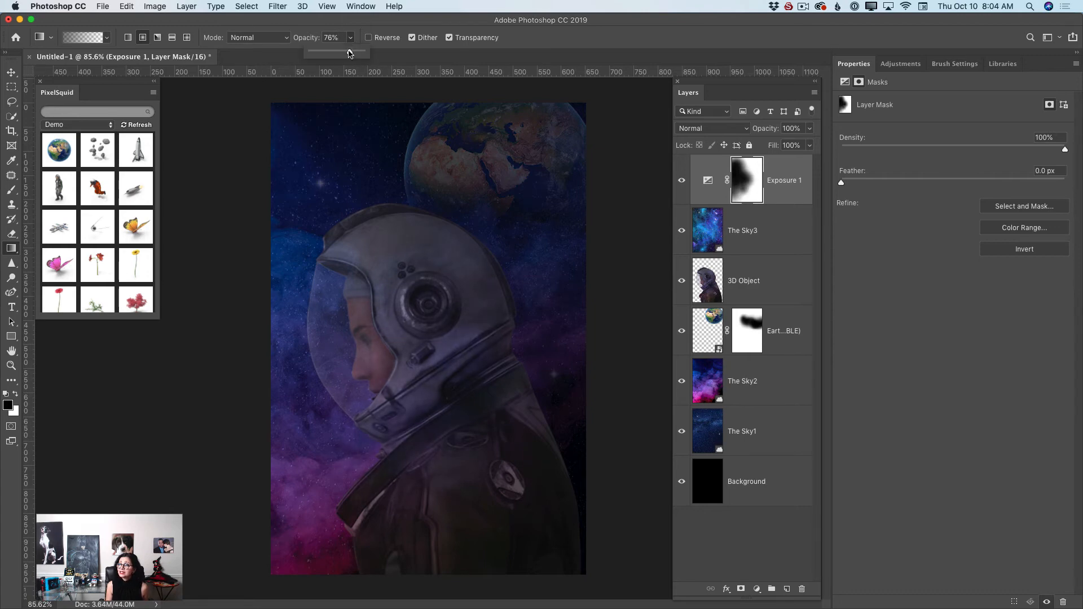
{"action": "left_click_drag", "start_coordinate": [350, 51], "coordinate": [378, 53]}
{"action": "left_click", "coordinate": [359, 342]}
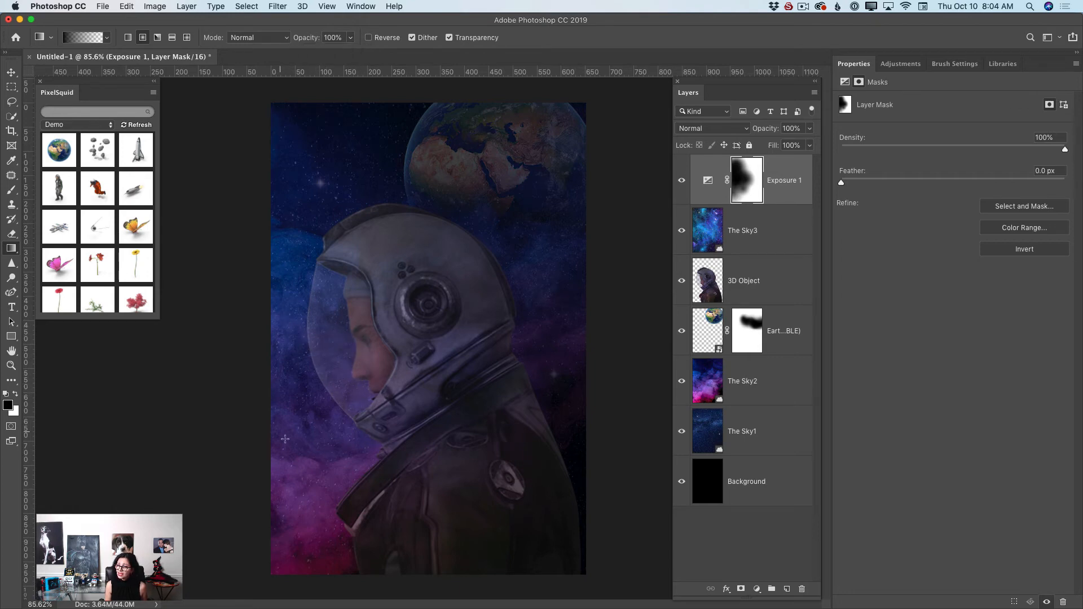
{"action": "left_click_drag", "start_coordinate": [285, 439], "coordinate": [319, 558]}
{"action": "left_click_drag", "start_coordinate": [281, 148], "coordinate": [378, 284]}
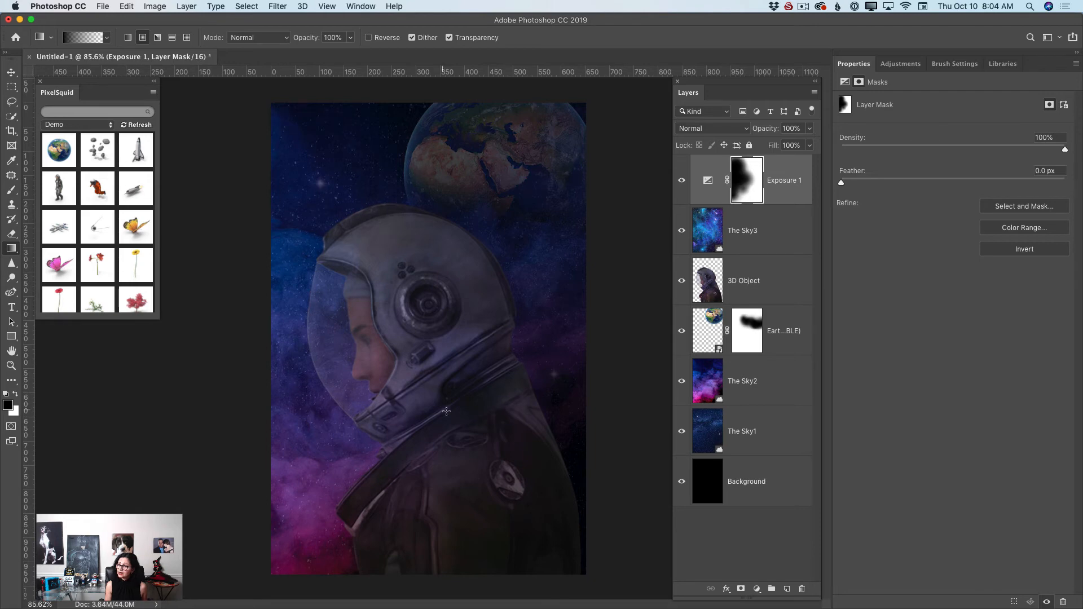
{"action": "left_click", "coordinate": [808, 128]}
{"action": "left_click_drag", "start_coordinate": [810, 143], "coordinate": [796, 143]}
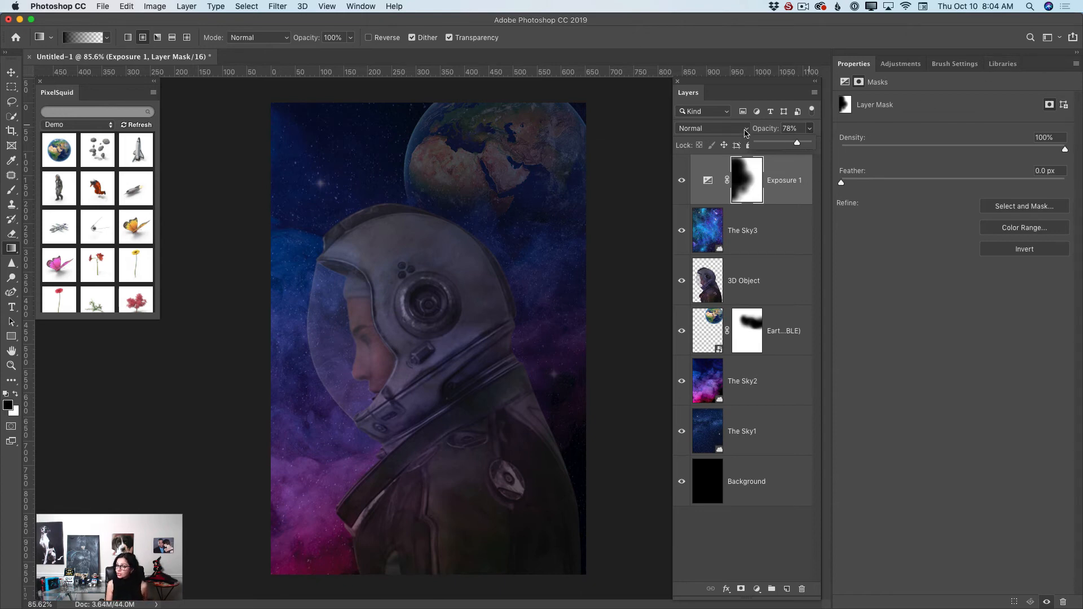
Step: Flatten the image and duplicate the resulting Background layer
{"action": "left_click", "coordinate": [815, 93]}
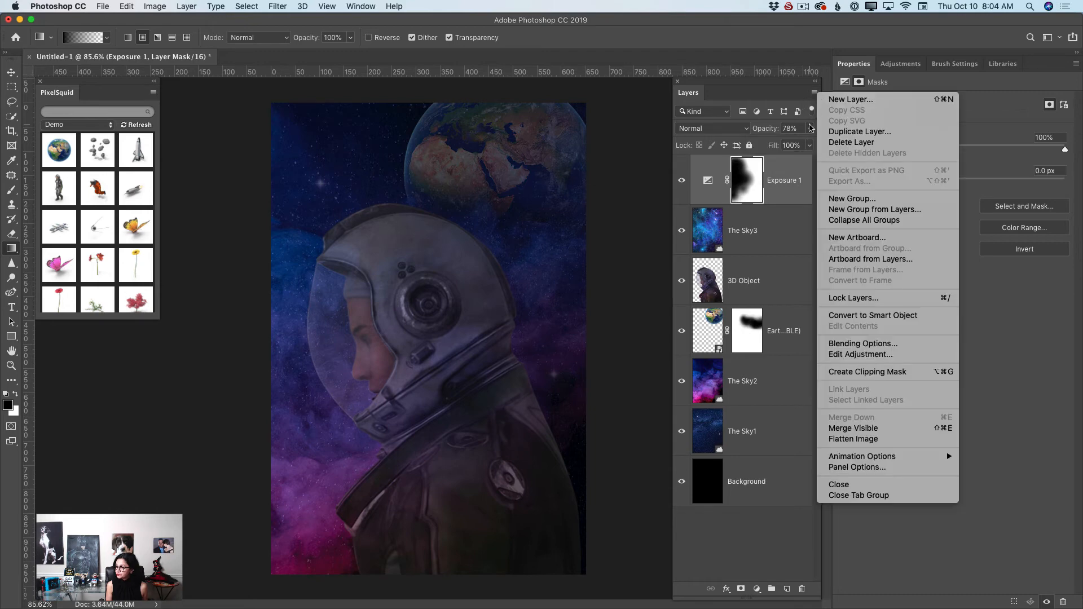
{"action": "left_click", "coordinate": [853, 441]}
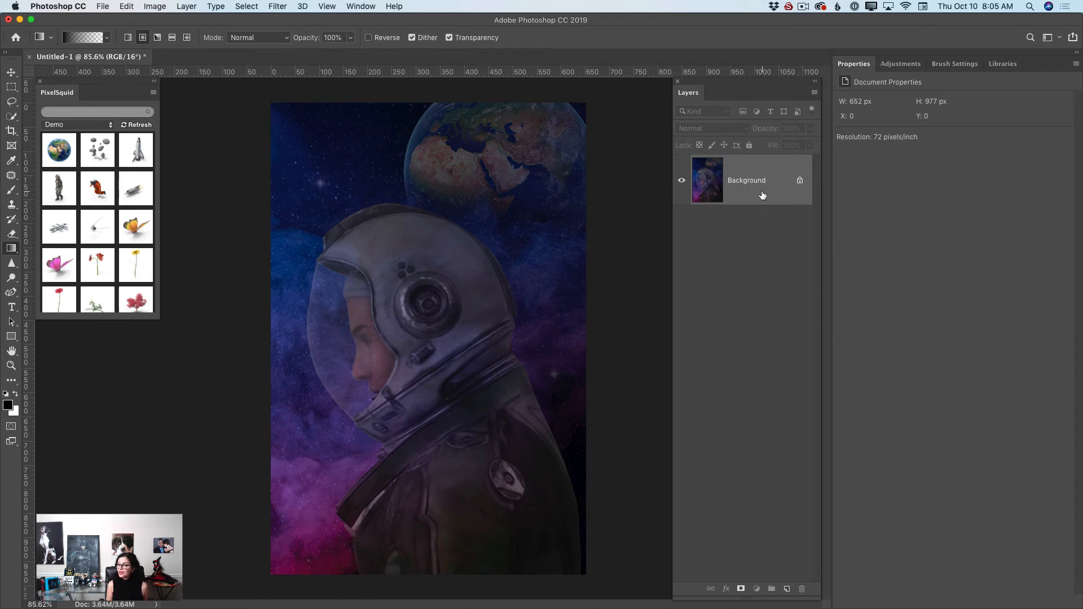
{"action": "left_click_drag", "start_coordinate": [753, 200], "coordinate": [787, 589]}
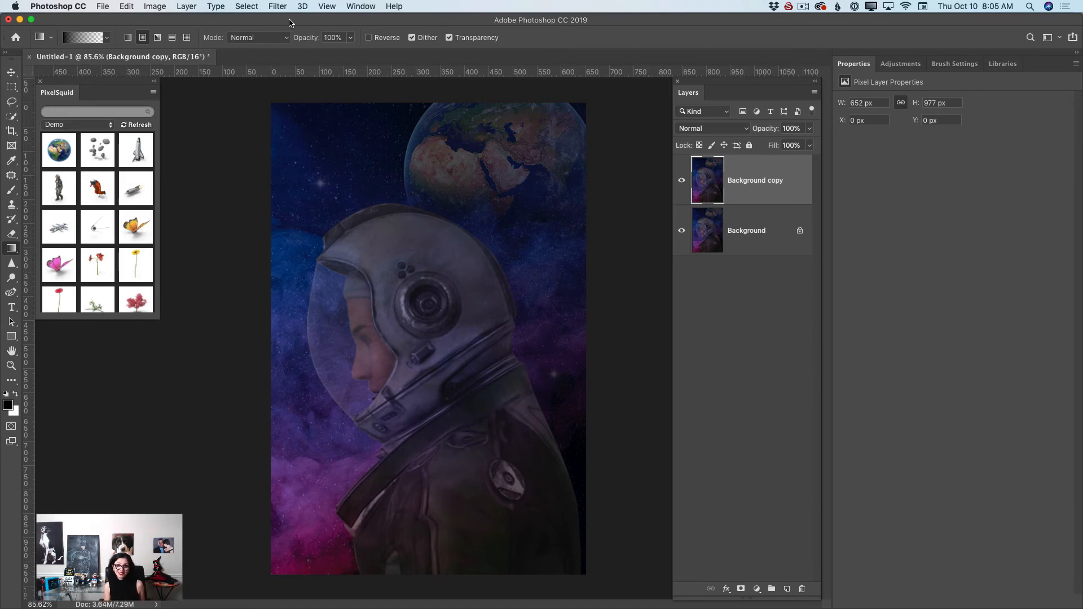
Step: Open the Camera Raw Filter on the Background copy and set Exposure to +0.40, Contrast to +22 and Highlights to +4
{"action": "left_click", "coordinate": [284, 8]}
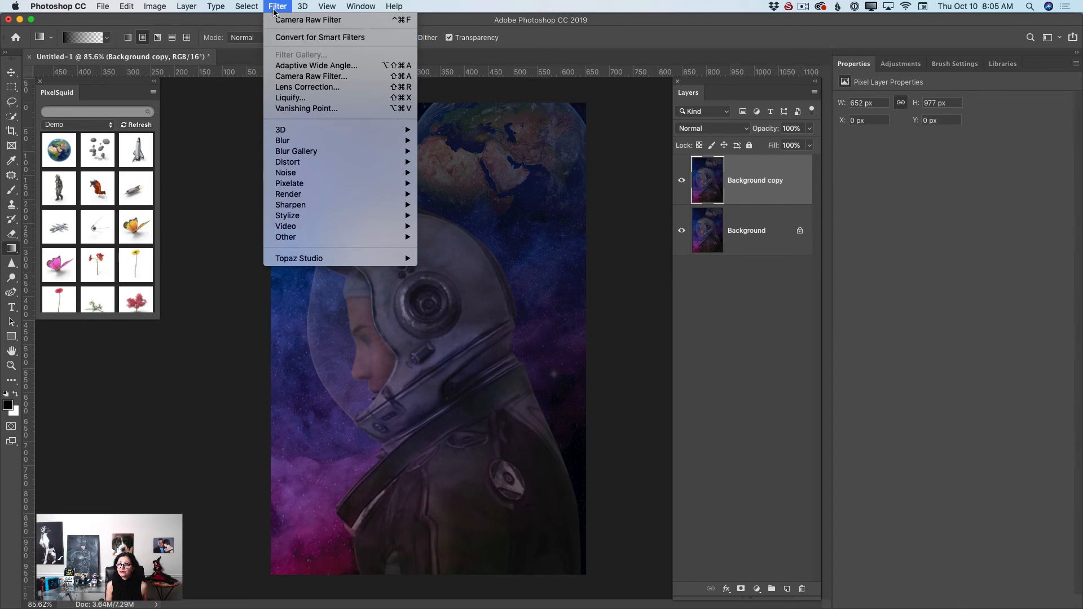
{"action": "left_click", "coordinate": [314, 77]}
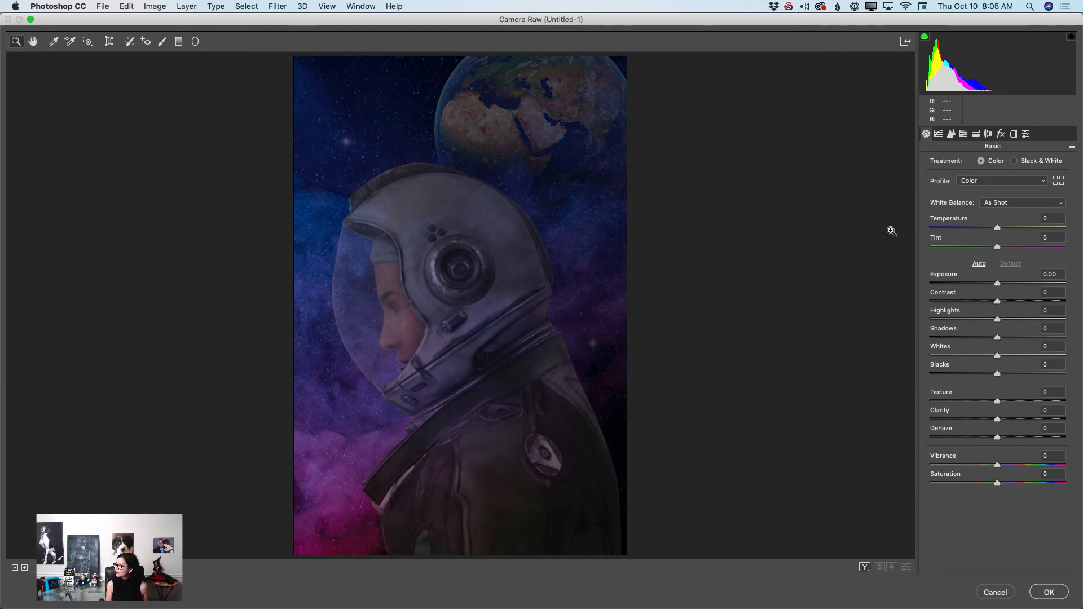
{"action": "left_click_drag", "start_coordinate": [997, 282], "coordinate": [1005, 285]}
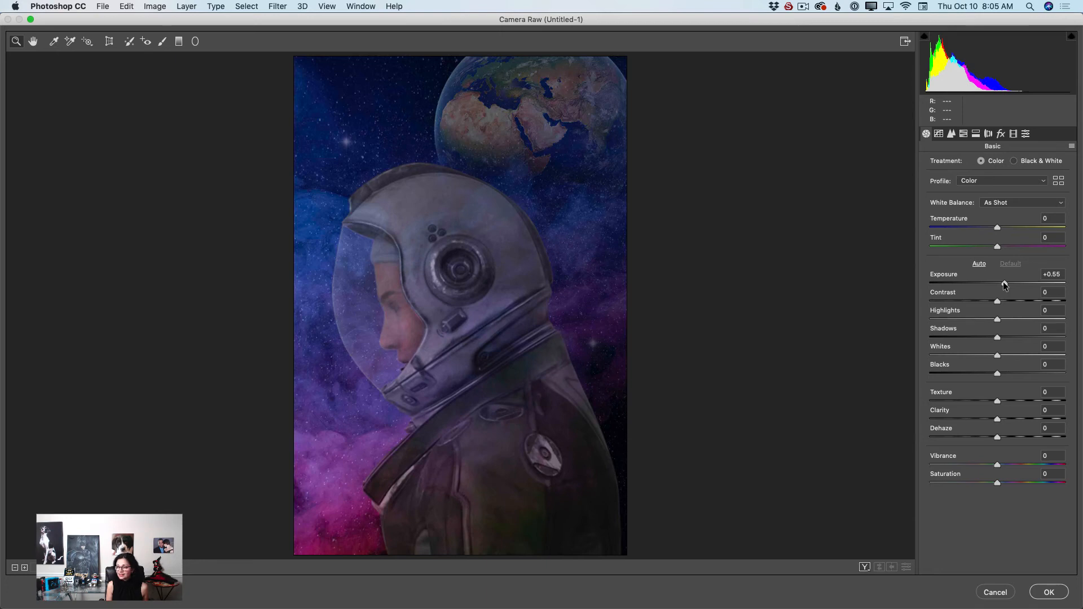
{"action": "left_click_drag", "start_coordinate": [1005, 286], "coordinate": [970, 323]}
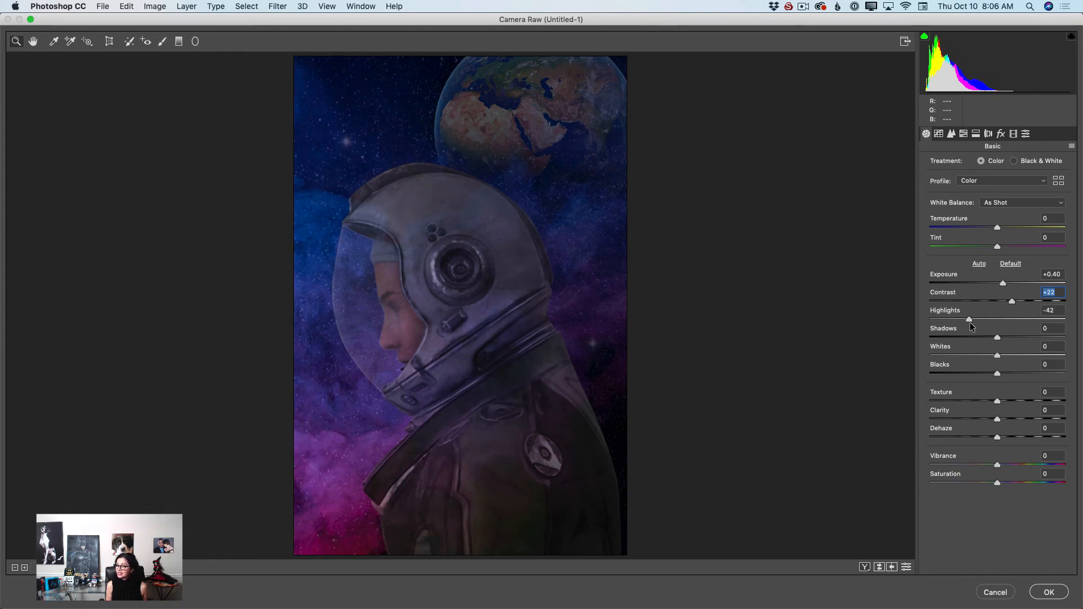
{"action": "left_click_drag", "start_coordinate": [970, 323], "coordinate": [1041, 319]}
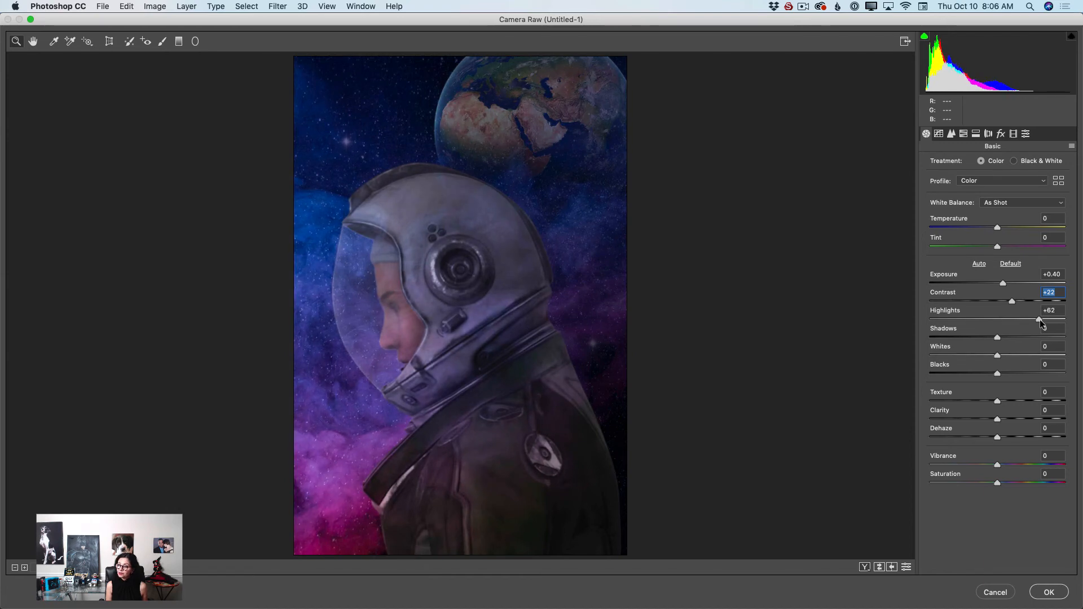
{"action": "left_click_drag", "start_coordinate": [1040, 320], "coordinate": [1012, 321]}
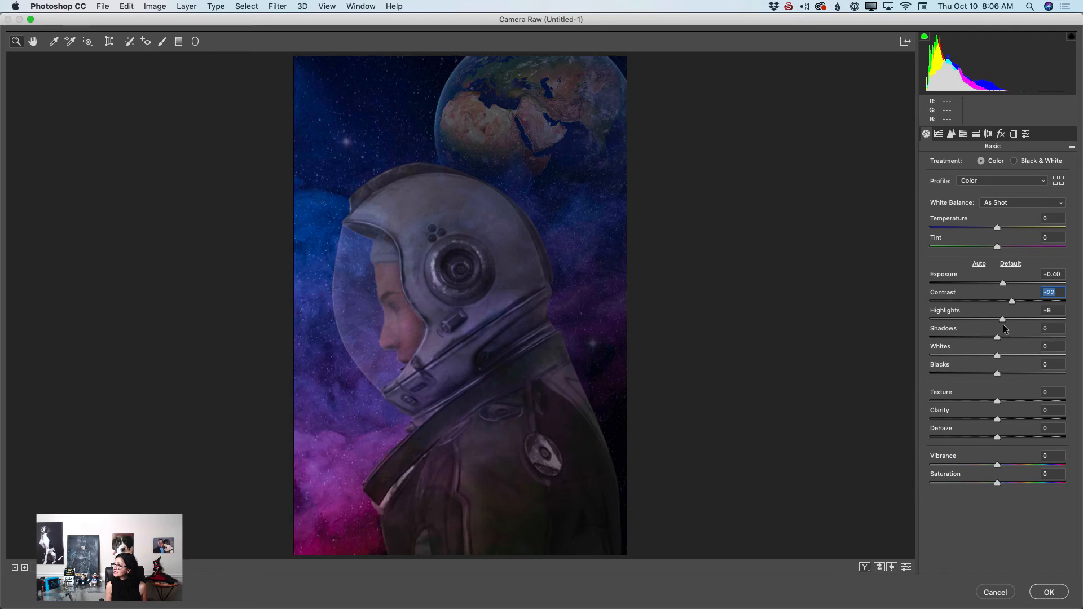
{"action": "left_click_drag", "start_coordinate": [1004, 326], "coordinate": [1001, 327]}
Step: Set Shadows to -36, Whites to +11, Blacks to -33 and Dehaze to +4 in the Camera Raw filter
{"action": "left_click_drag", "start_coordinate": [998, 336], "coordinate": [975, 339]}
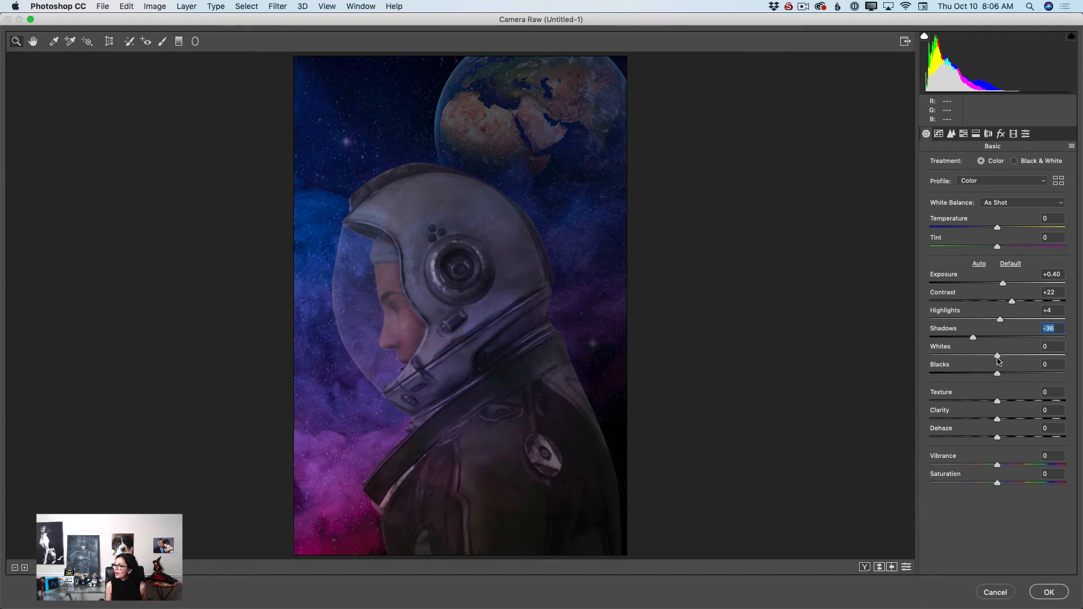
{"action": "mouse_move", "coordinate": [998, 365]}
{"action": "left_mouse_down"}
{"action": "mouse_move", "coordinate": [1019, 365]}
{"action": "mouse_move", "coordinate": [998, 357]}
{"action": "left_mouse_up"}
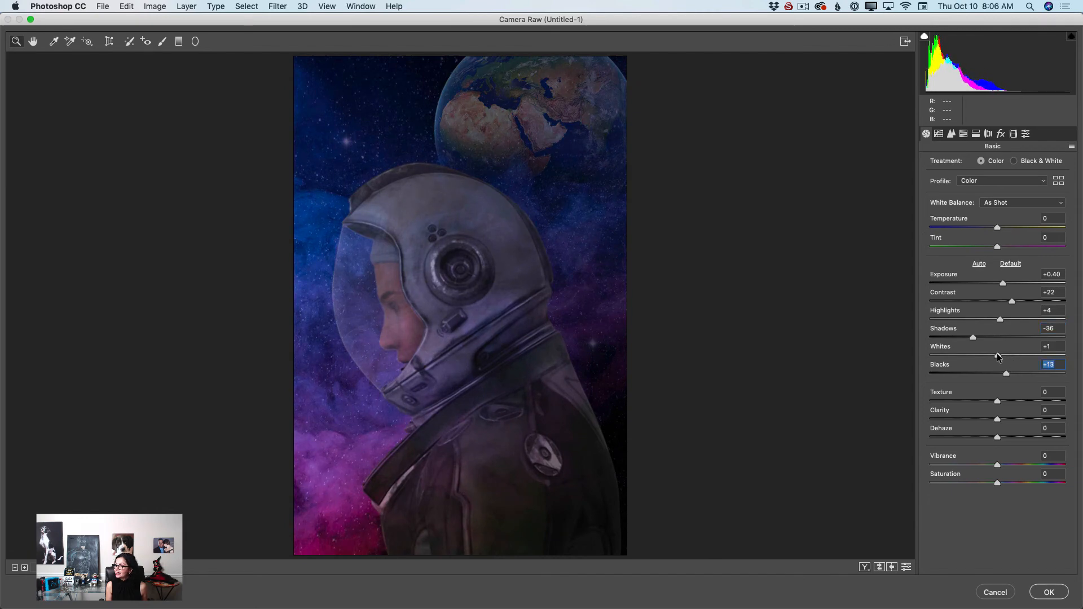
{"action": "left_click", "coordinate": [1005, 356]}
{"action": "left_click_drag", "start_coordinate": [1006, 374], "coordinate": [973, 375]}
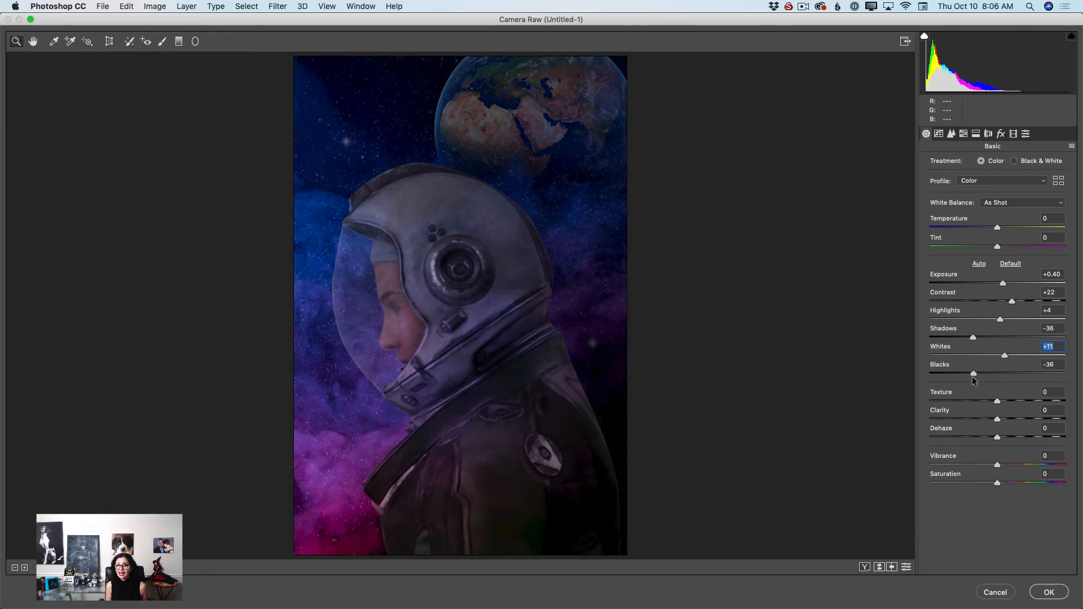
{"action": "left_click", "coordinate": [974, 375]}
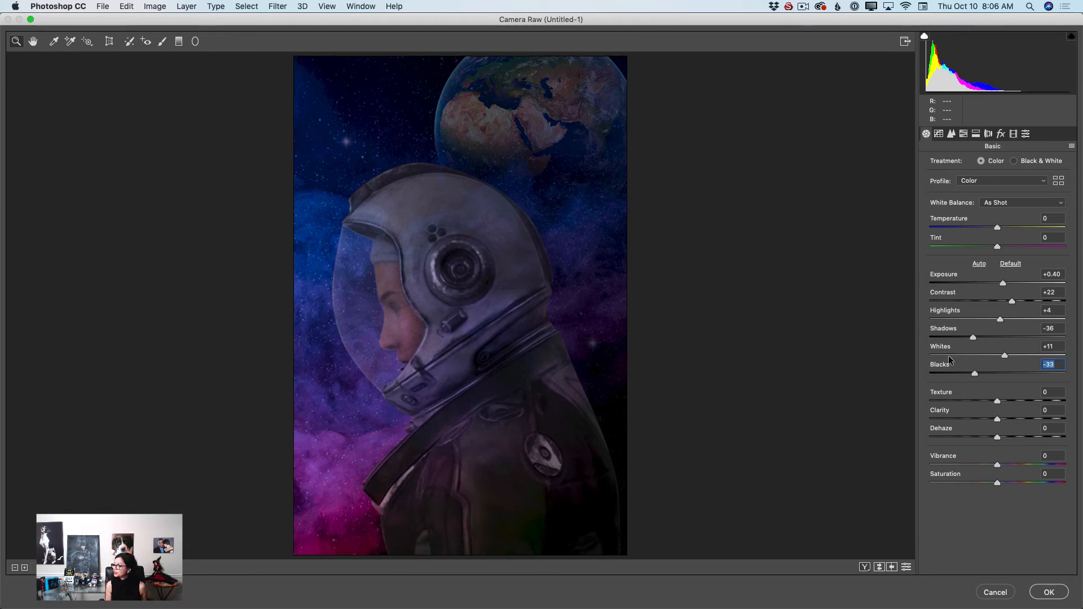
{"action": "left_click", "coordinate": [999, 439]}
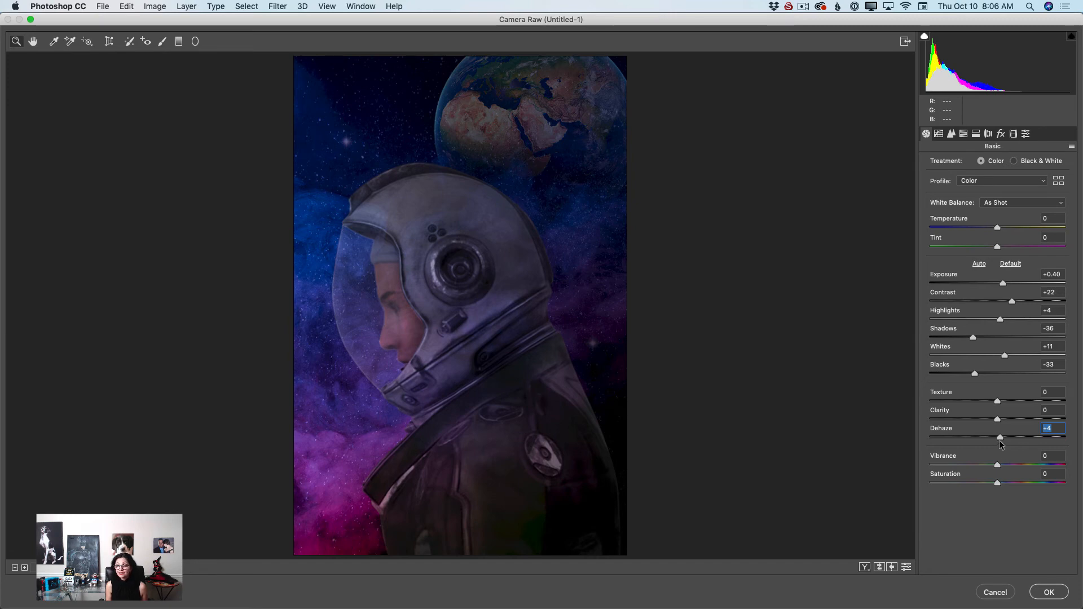
Step: Set Texture to +3 and Clarity to +3 in the Camera Raw filter
{"action": "left_click", "coordinate": [999, 400]}
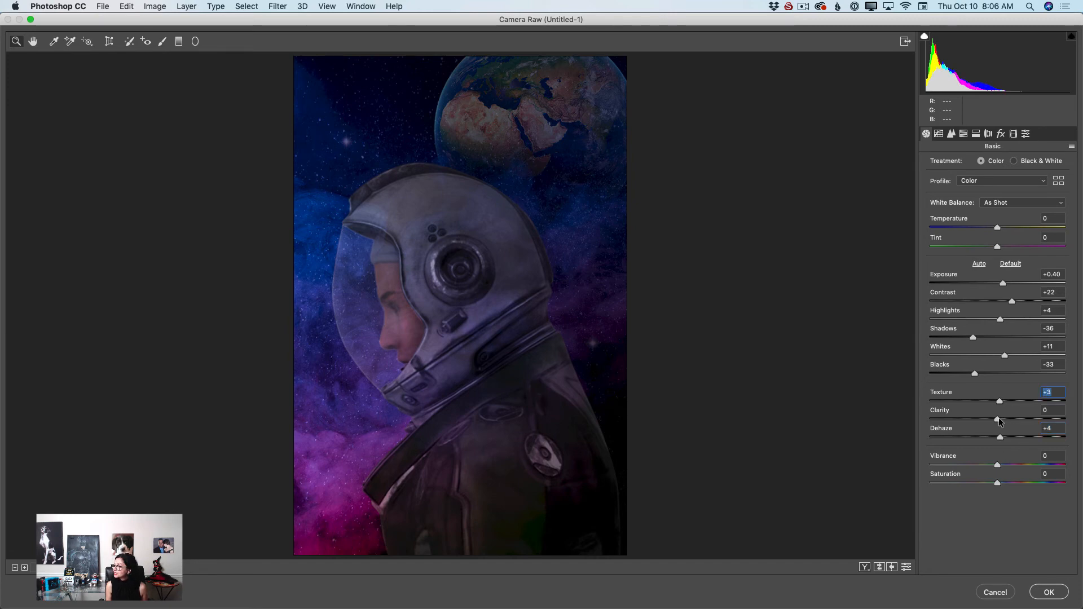
{"action": "left_click", "coordinate": [998, 418]}
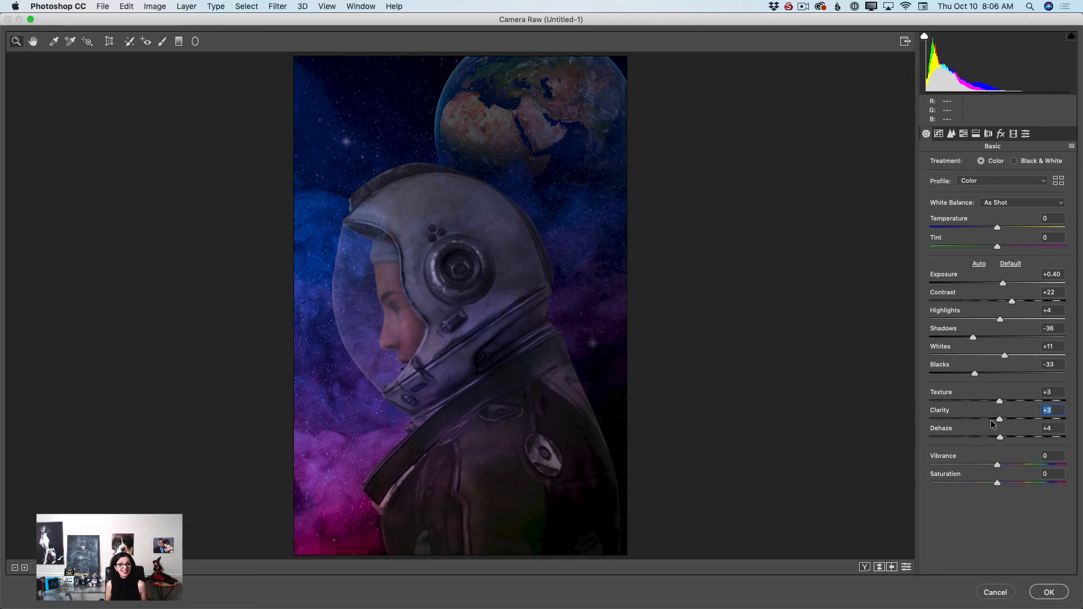
Step: Apply the Artistic 04 profile to the image with an Amount of 73
{"action": "left_click", "coordinate": [1055, 184]}
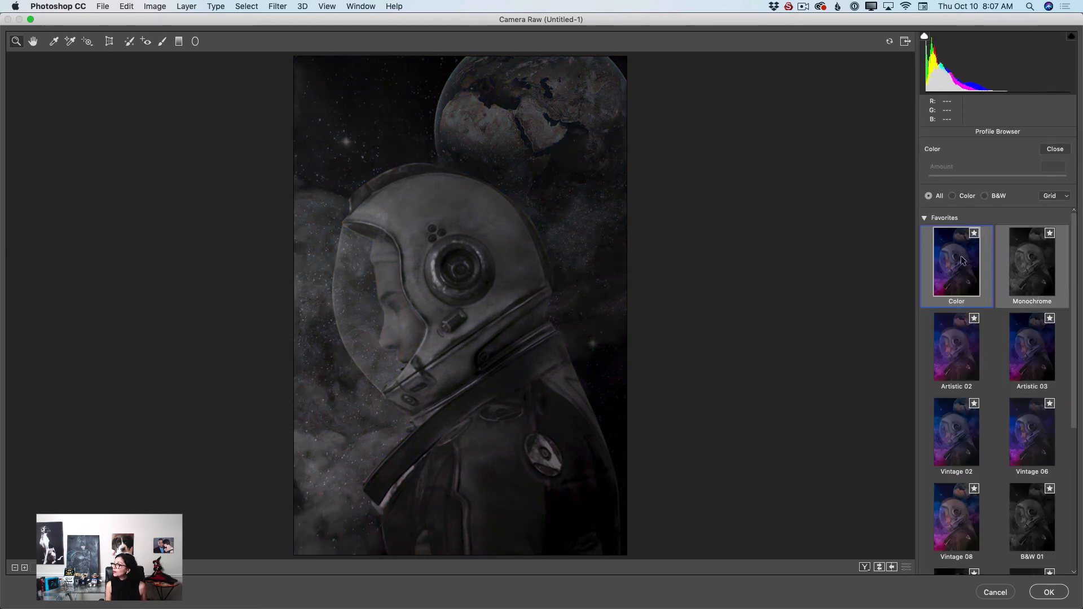
{"action": "left_click", "coordinate": [925, 218]}
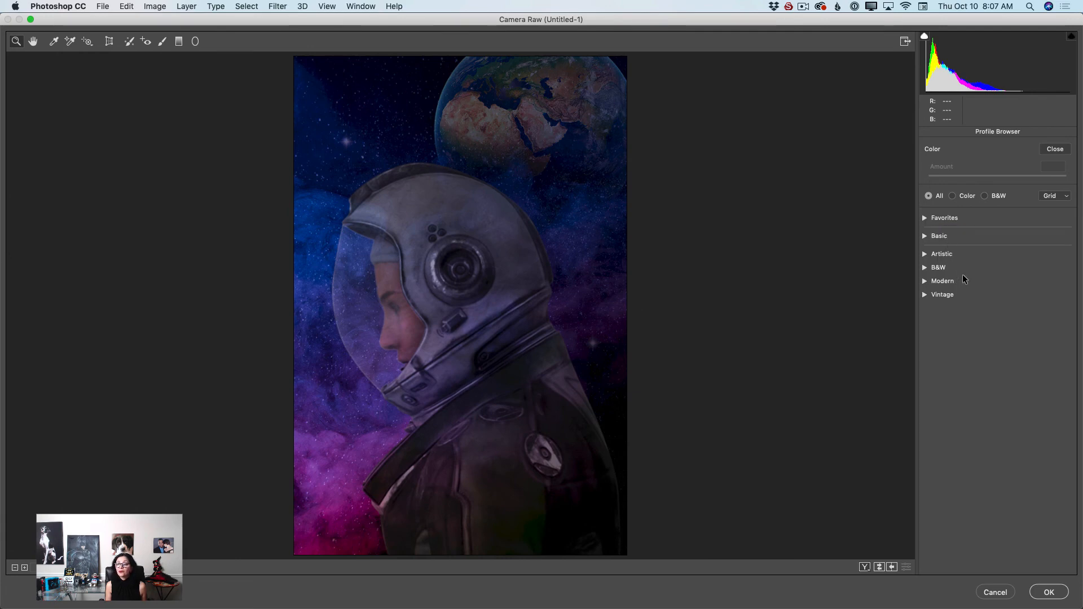
{"action": "left_click", "coordinate": [926, 255]}
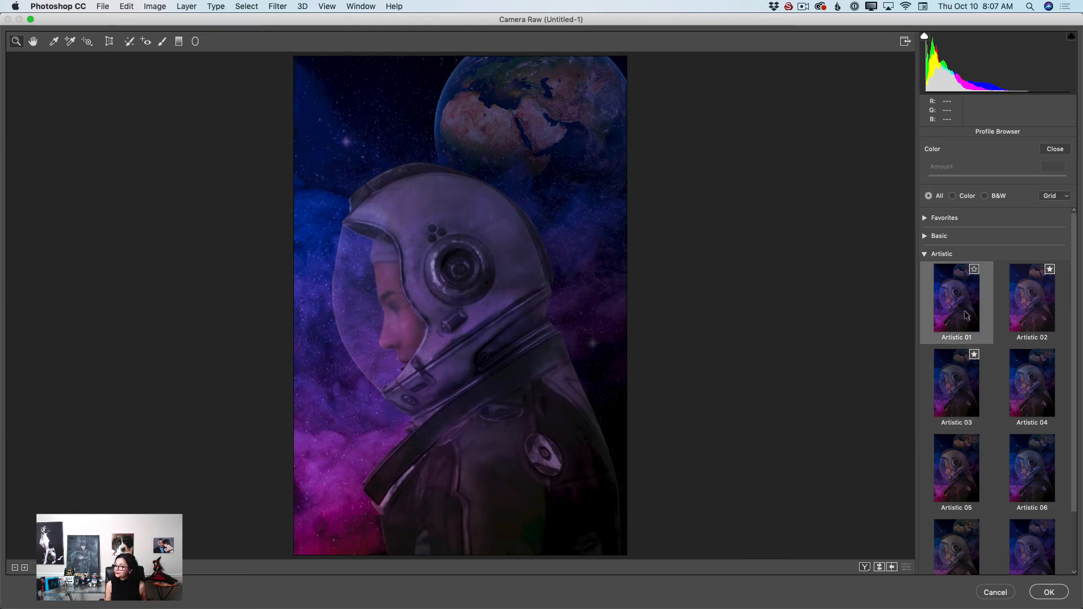
{"action": "left_click", "coordinate": [1024, 394]}
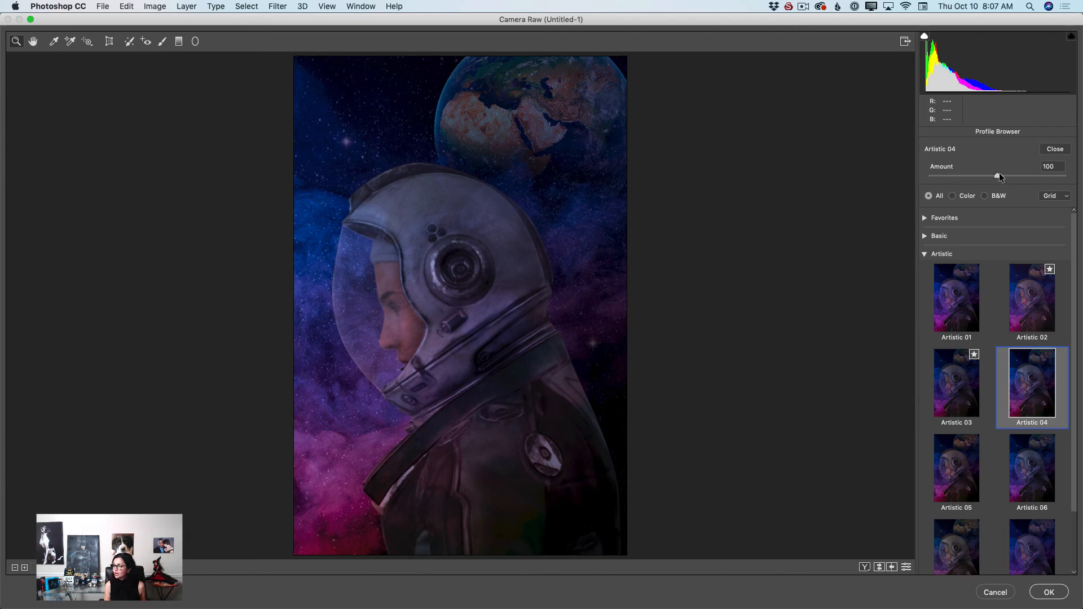
{"action": "left_click_drag", "start_coordinate": [999, 173], "coordinate": [936, 180]}
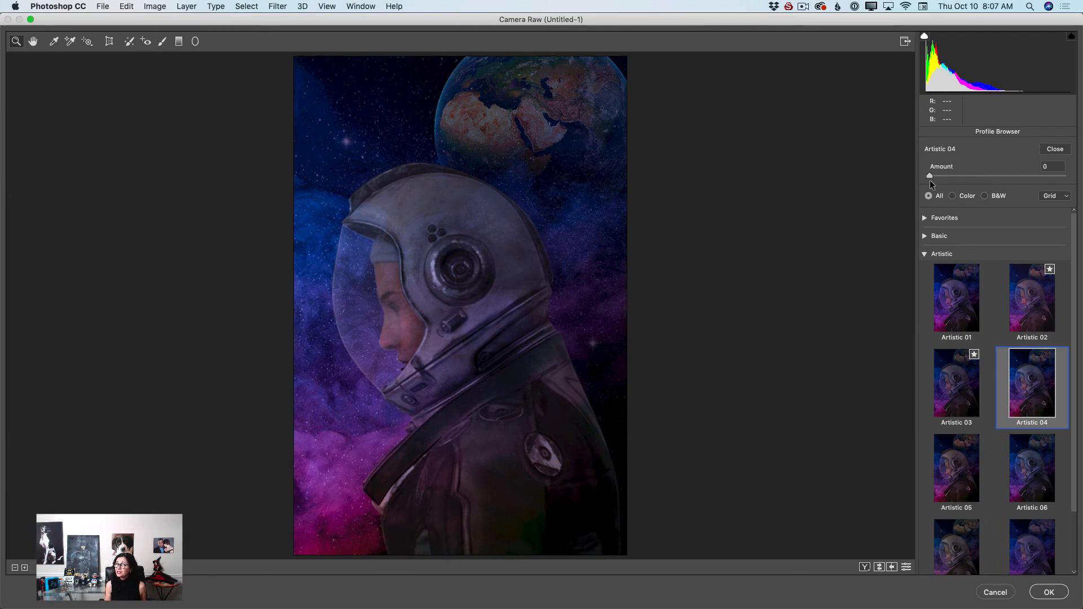
{"action": "left_click_drag", "start_coordinate": [930, 181], "coordinate": [934, 174]}
{"action": "left_click_drag", "start_coordinate": [936, 175], "coordinate": [1066, 176]}
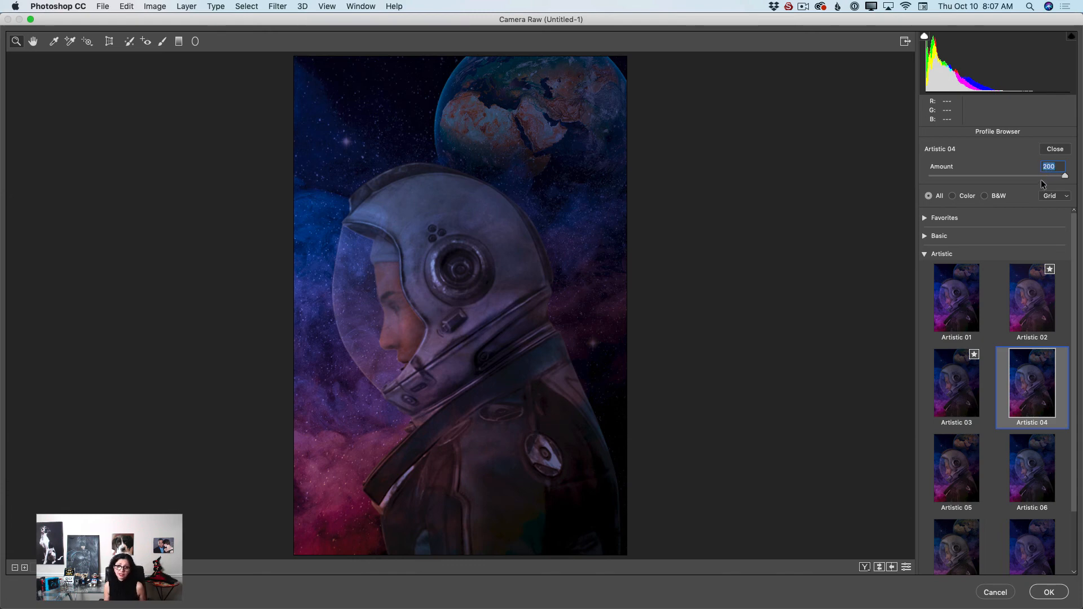
{"action": "left_click_drag", "start_coordinate": [1065, 176], "coordinate": [988, 178]}
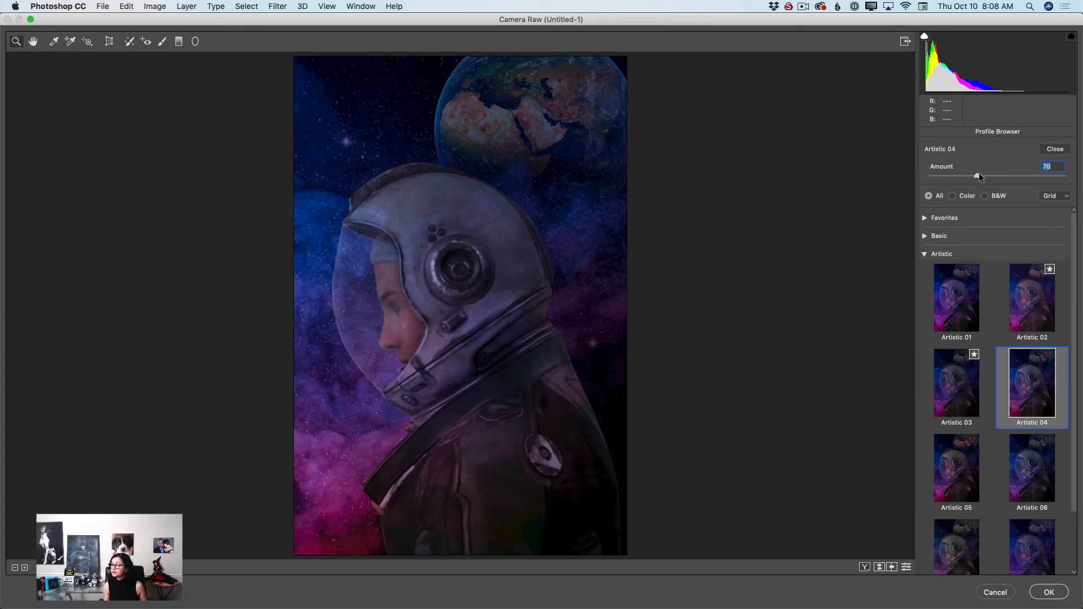
{"action": "left_click", "coordinate": [1053, 149]}
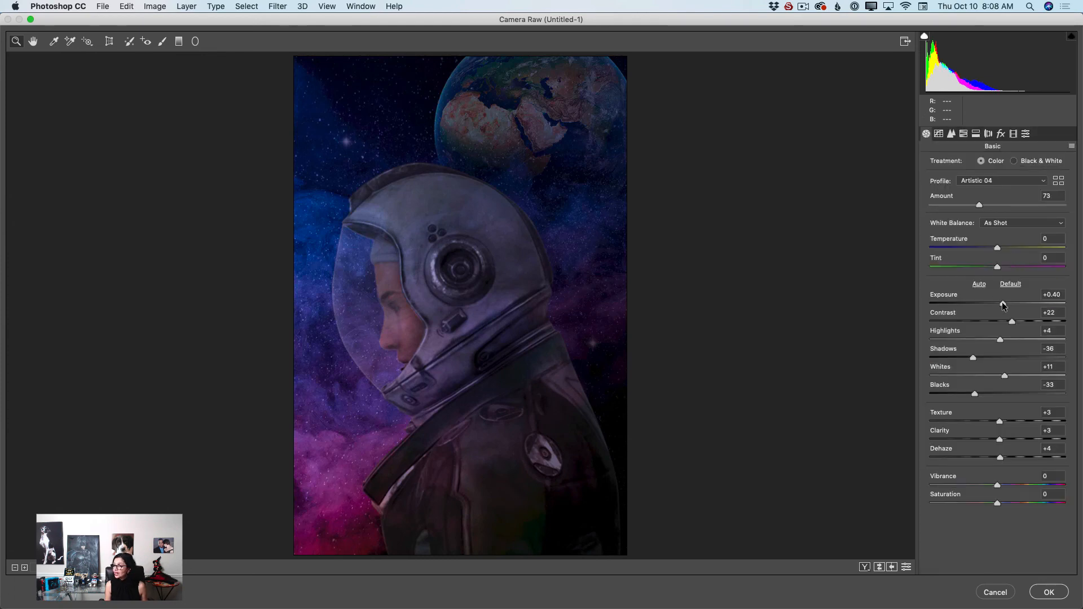
Step: Set Exposure to +0.55 and Contrast to +29, apply the filter, and compare the image with the Background copy hidden and shown
{"action": "left_click_drag", "start_coordinate": [1003, 305], "coordinate": [1019, 319]}
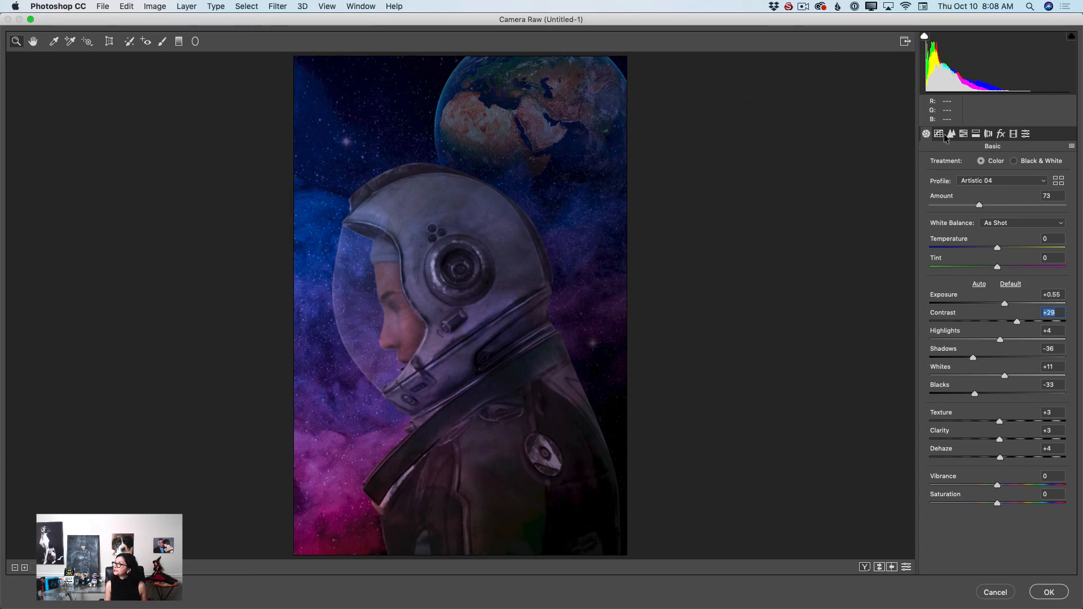
{"action": "left_click", "coordinate": [1050, 593]}
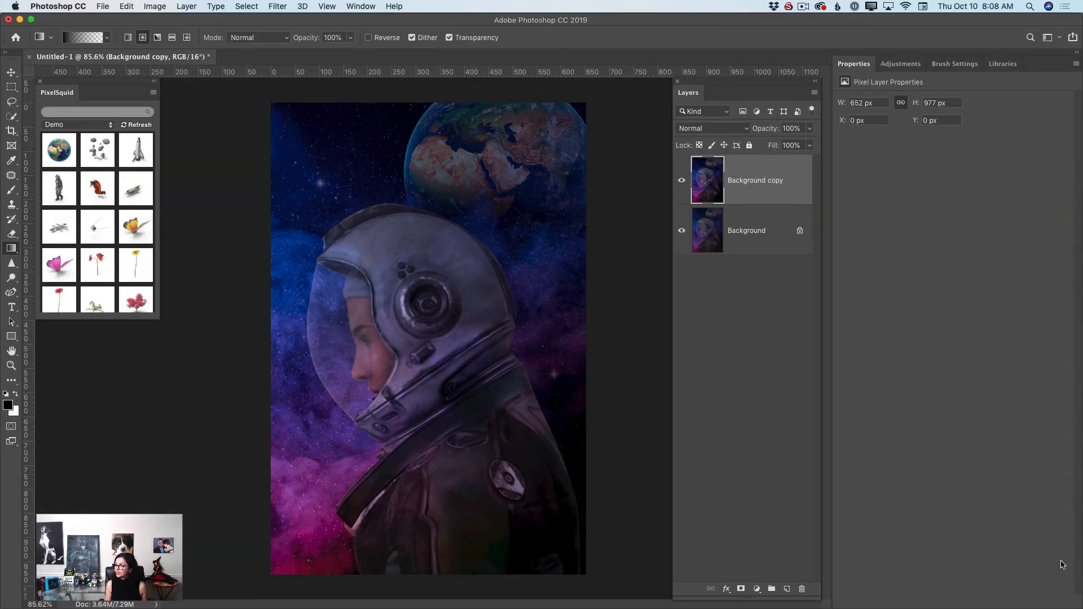
{"action": "left_click", "coordinate": [682, 181]}
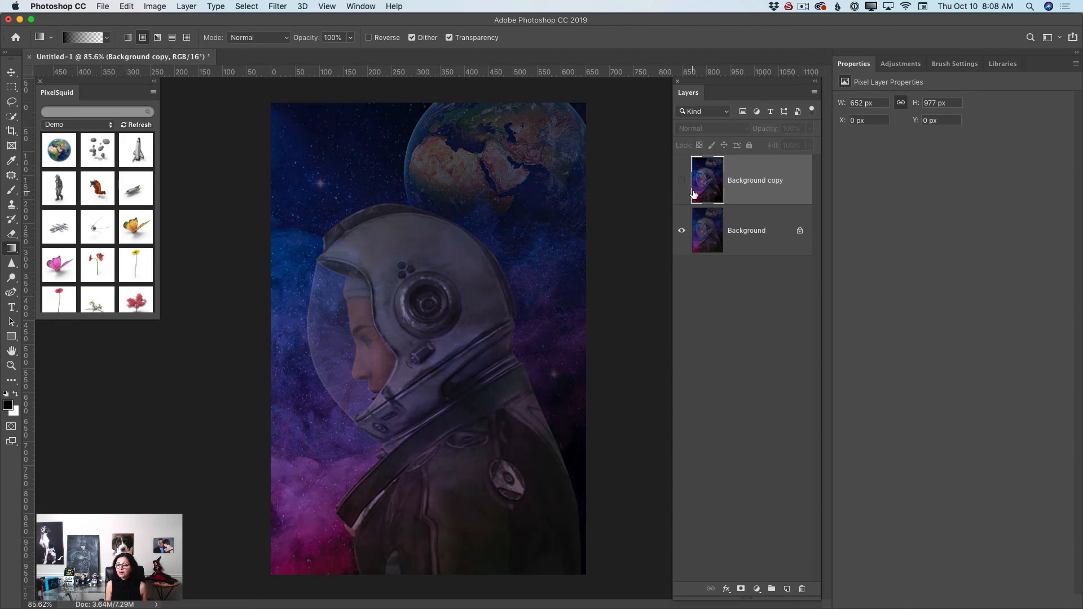
{"action": "left_click", "coordinate": [682, 181]}
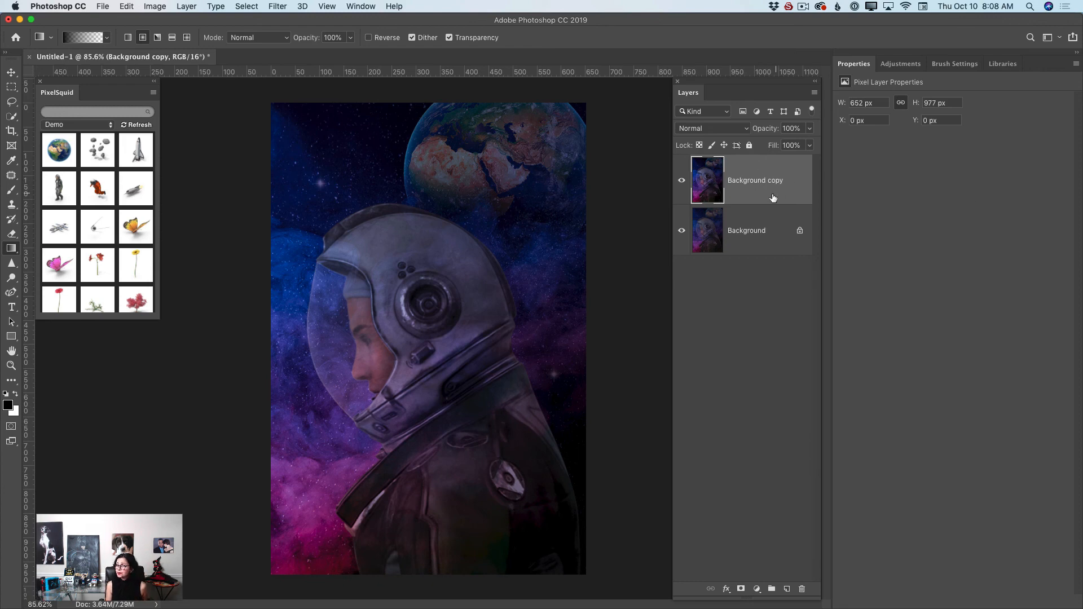
Step: Duplicate the Background copy layer and open the Lens Flare filter on the duplicate, clear of the composite
{"action": "left_click_drag", "start_coordinate": [758, 189], "coordinate": [788, 587]}
{"action": "left_click", "coordinate": [278, 7]}
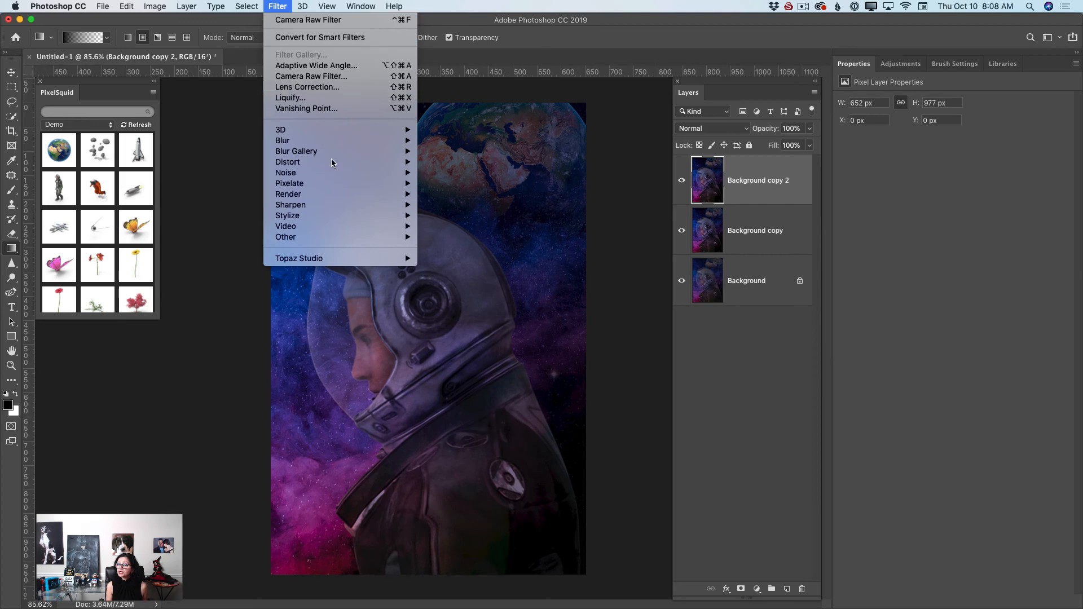
{"action": "mouse_move", "coordinate": [375, 197]}
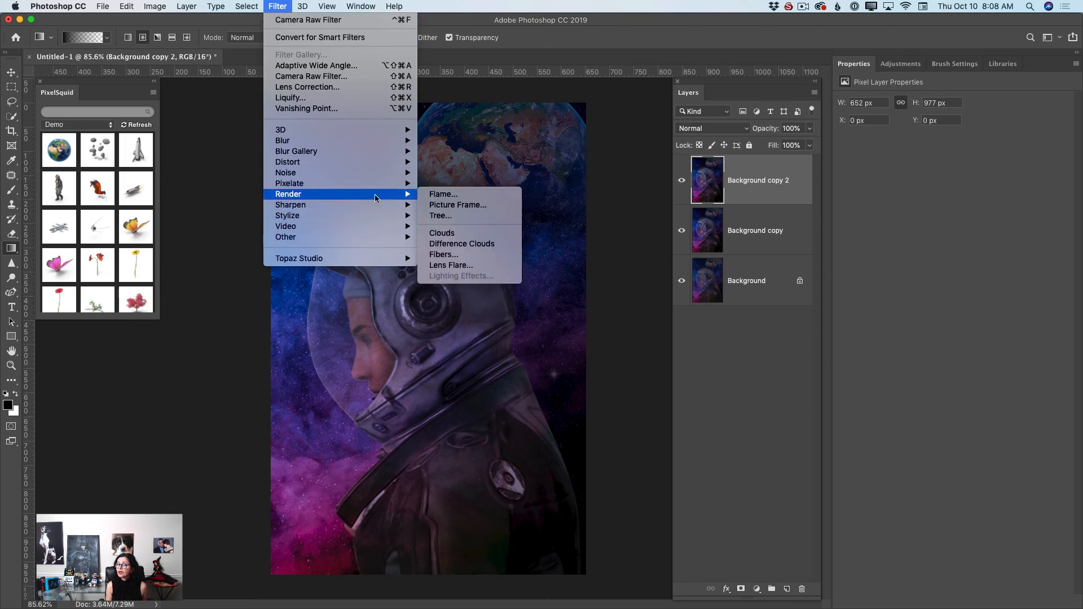
{"action": "left_click", "coordinate": [452, 266]}
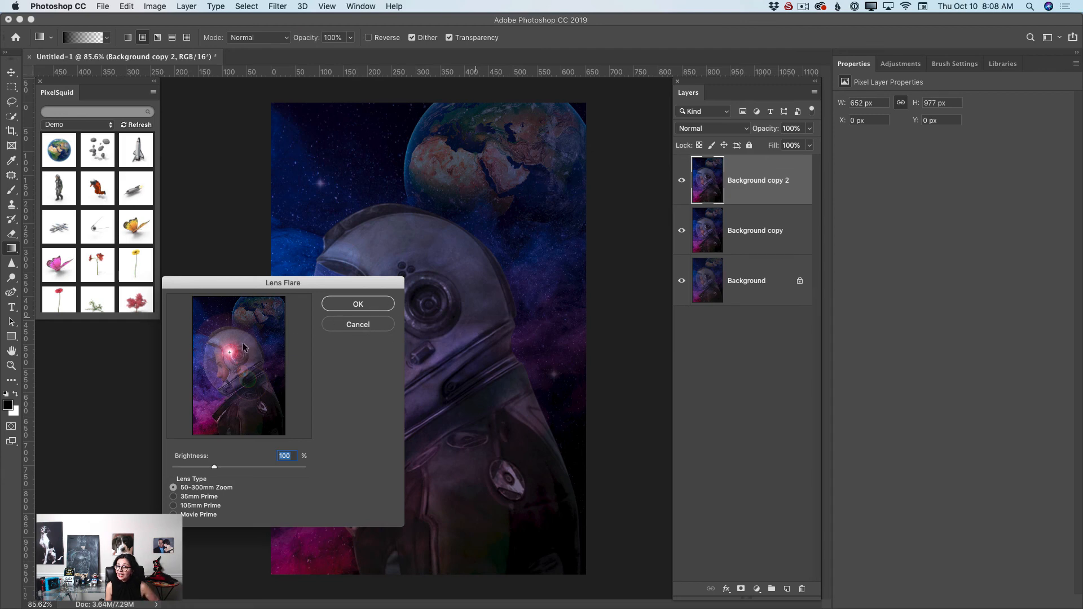
{"action": "left_click_drag", "start_coordinate": [317, 285], "coordinate": [638, 265]}
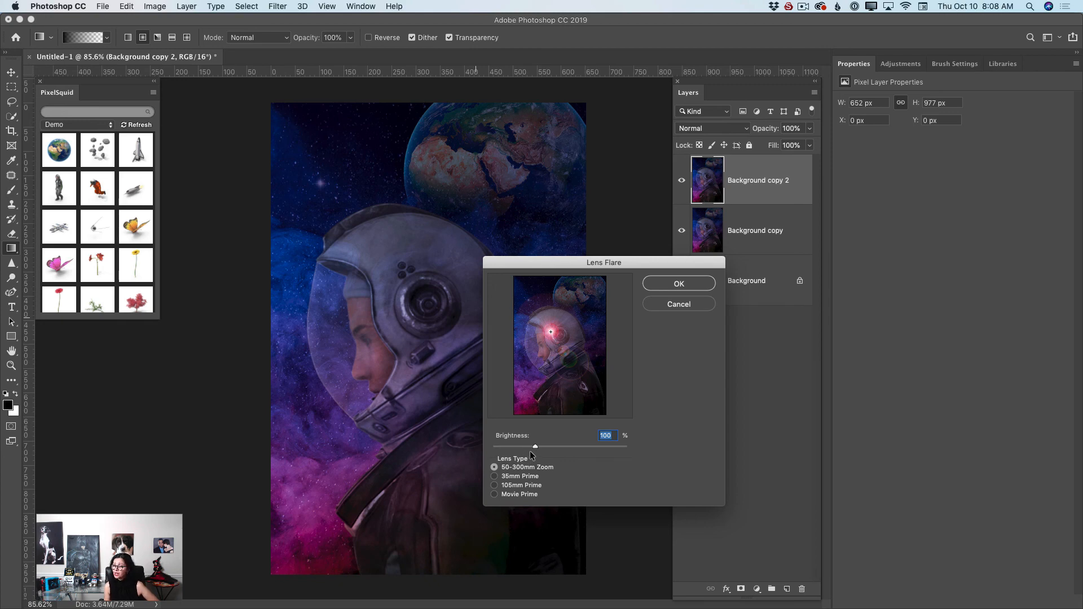
{"action": "left_click_drag", "start_coordinate": [530, 266], "coordinate": [531, 175]}
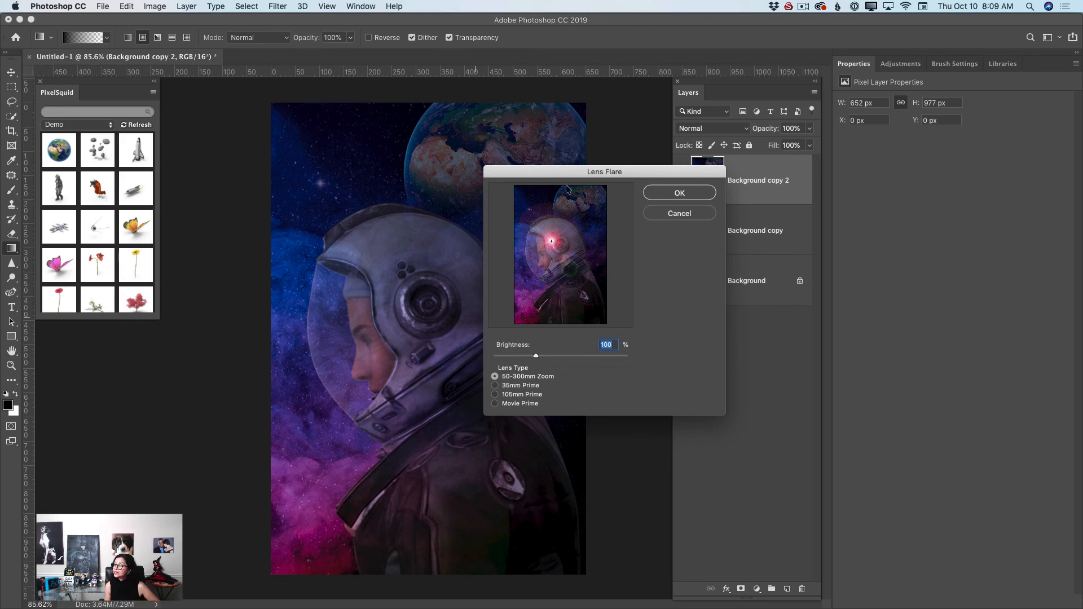
{"action": "left_click_drag", "start_coordinate": [573, 171], "coordinate": [642, 191]}
Step: Place the lens flare at the image's left edge, below the helmet's visor, and set its Brightness to 172%
{"action": "left_click_drag", "start_coordinate": [616, 268], "coordinate": [586, 273]}
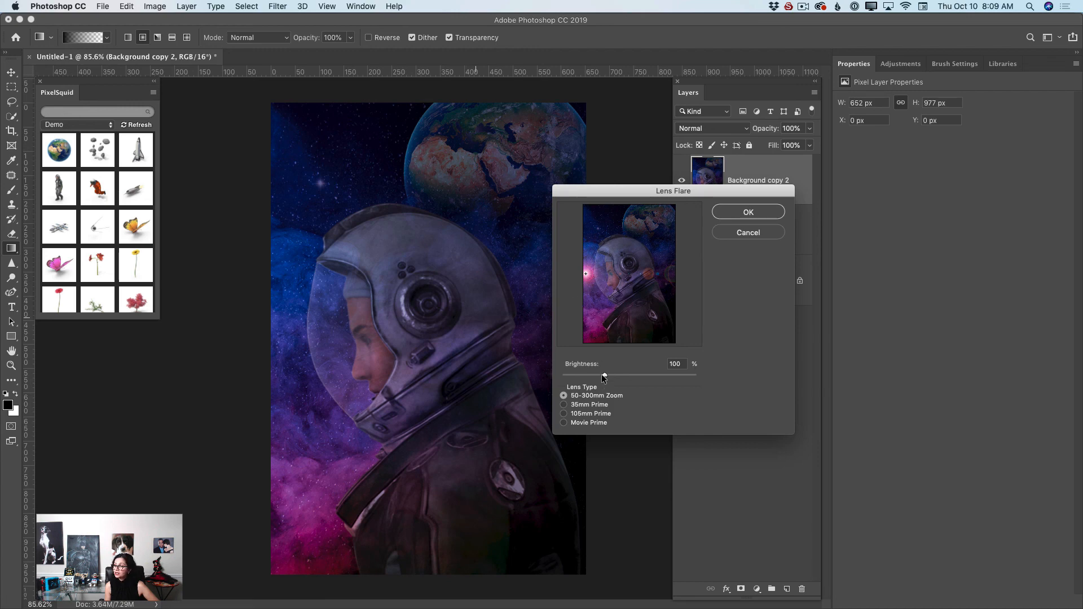
{"action": "left_click_drag", "start_coordinate": [604, 375], "coordinate": [635, 378]}
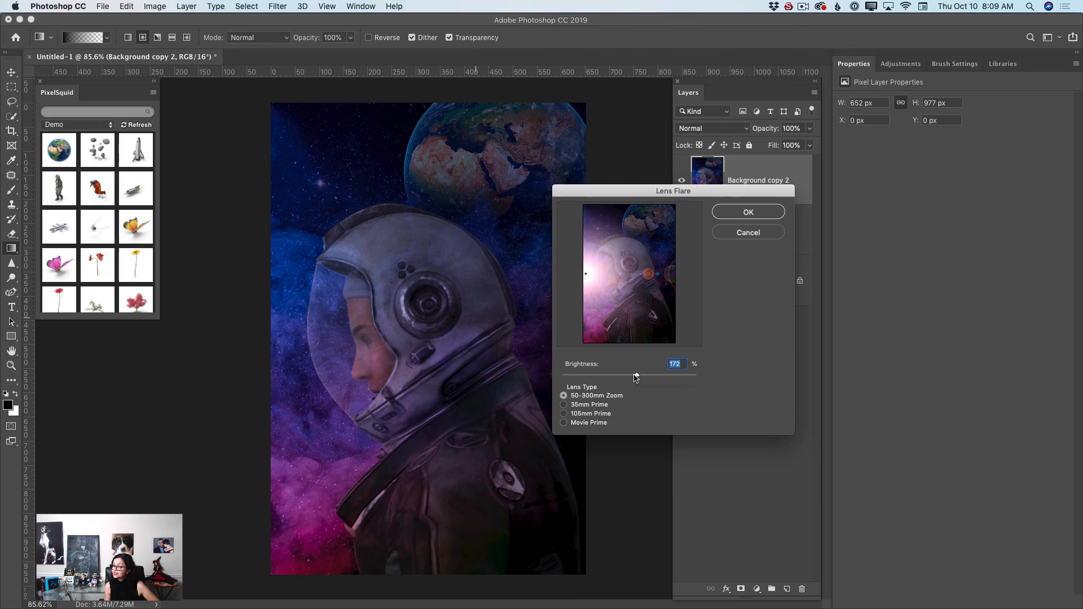
{"action": "left_click_drag", "start_coordinate": [587, 272], "coordinate": [584, 302]}
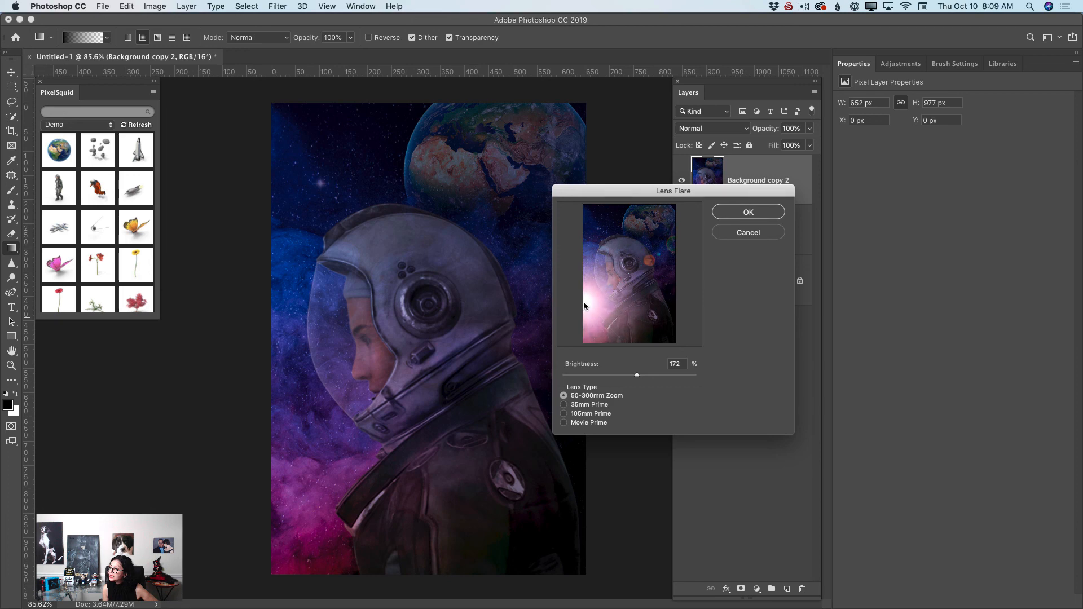
Step: Try the 35mm Prime, 105mm Prime and Movie Prime lens types in the flare preview, ending on 35mm Prime
{"action": "left_click", "coordinate": [564, 405]}
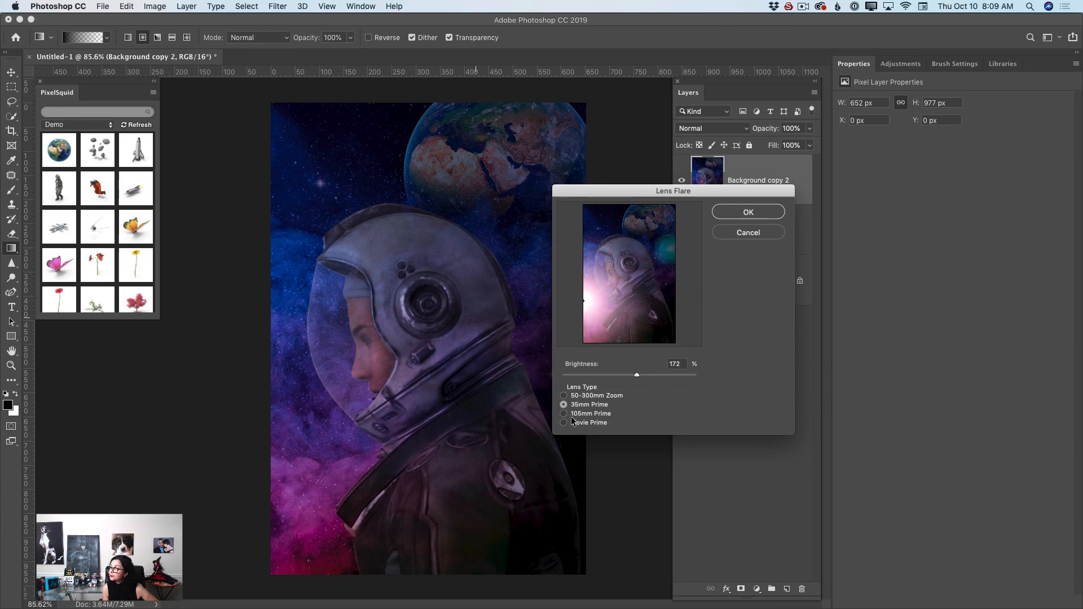
{"action": "left_click", "coordinate": [564, 413]}
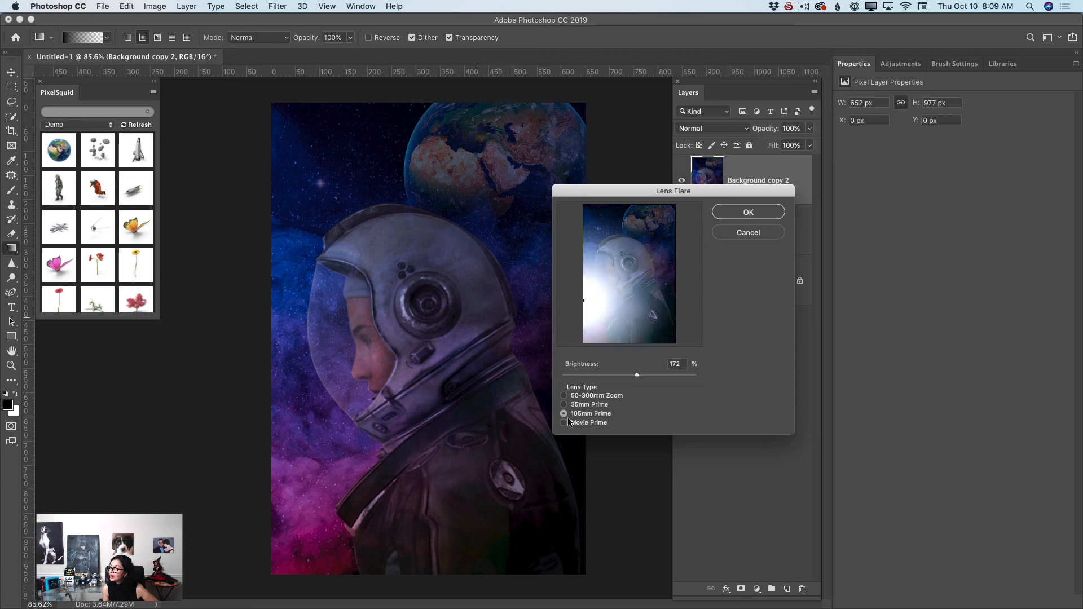
{"action": "left_click", "coordinate": [563, 424]}
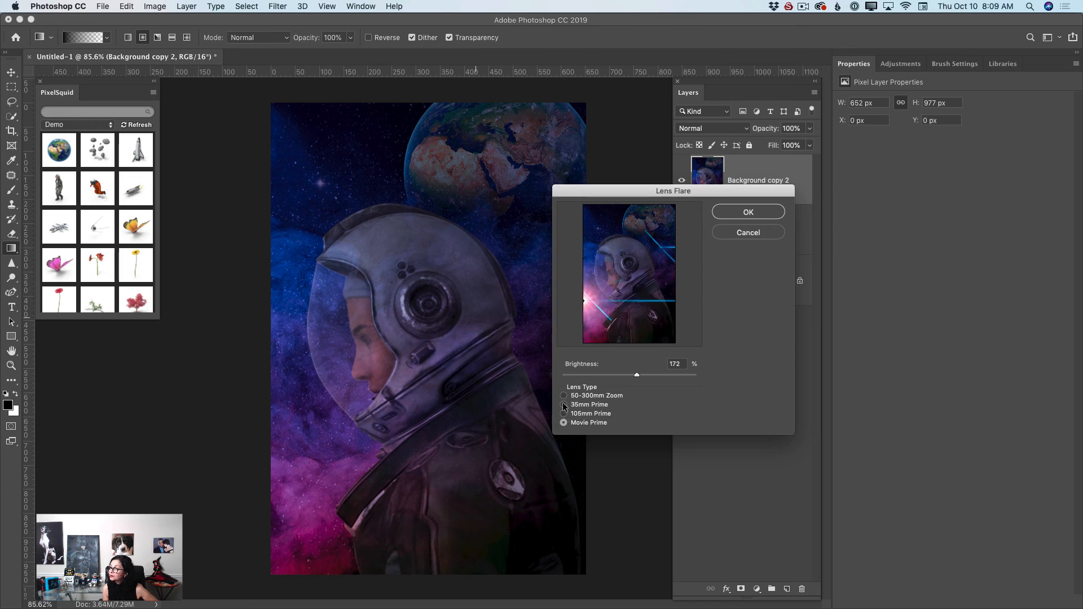
{"action": "left_click", "coordinate": [563, 405]}
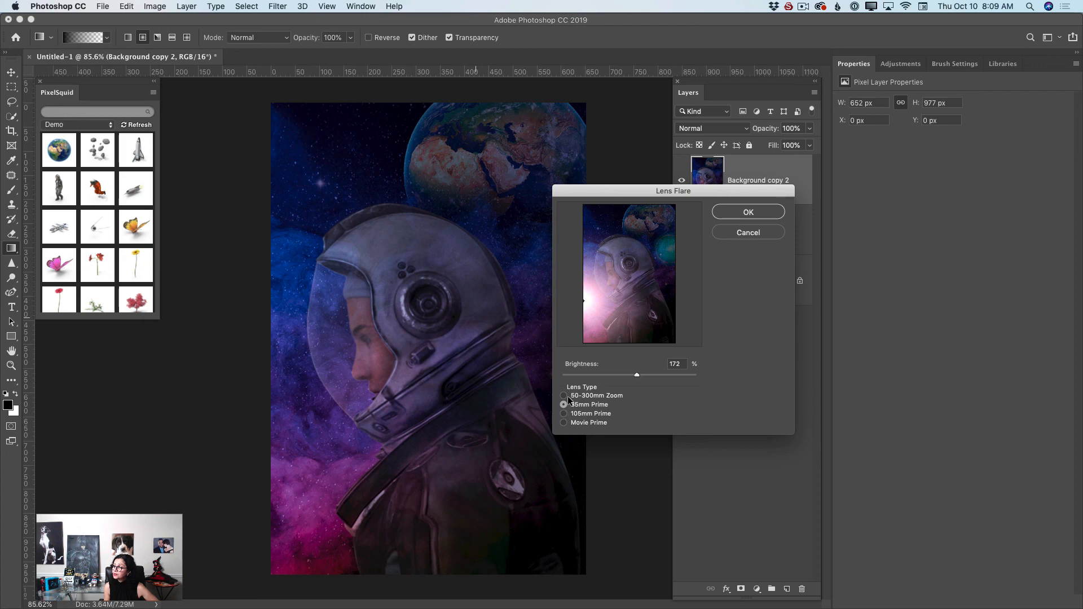
Step: Set the flare to the 50-300mm Zoom lens type with 152% Brightness and apply it
{"action": "left_click_drag", "start_coordinate": [637, 375], "coordinate": [631, 375]}
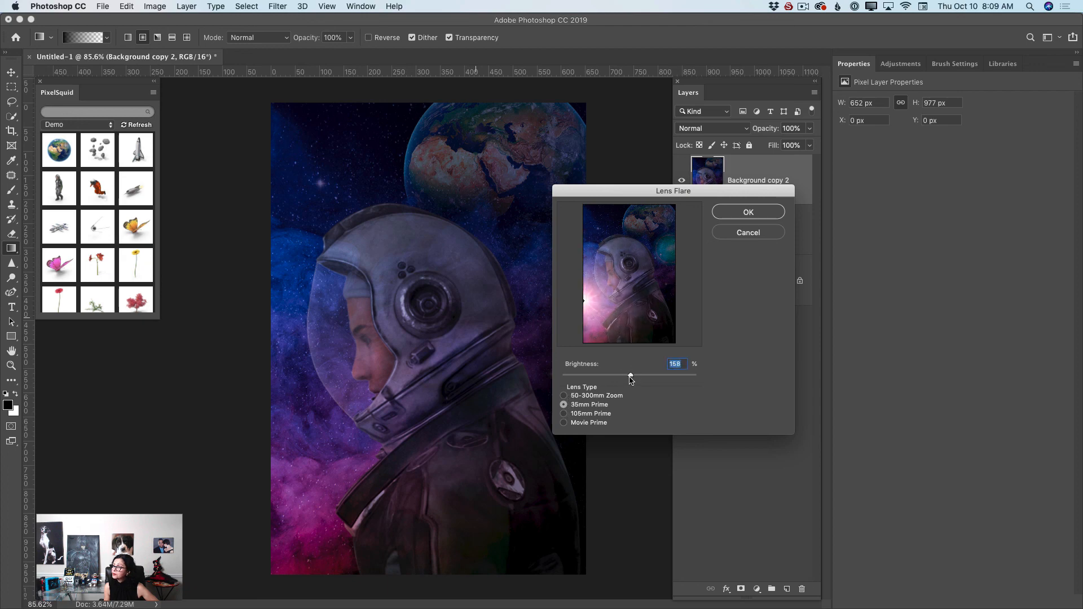
{"action": "left_click", "coordinate": [563, 395]}
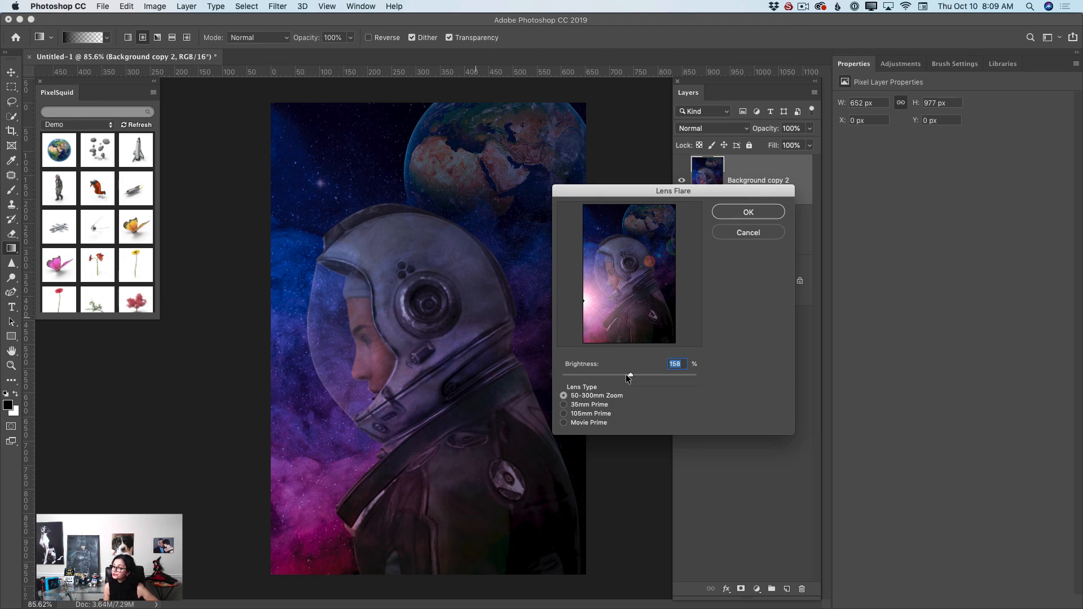
{"action": "left_click_drag", "start_coordinate": [626, 376], "coordinate": [628, 376]}
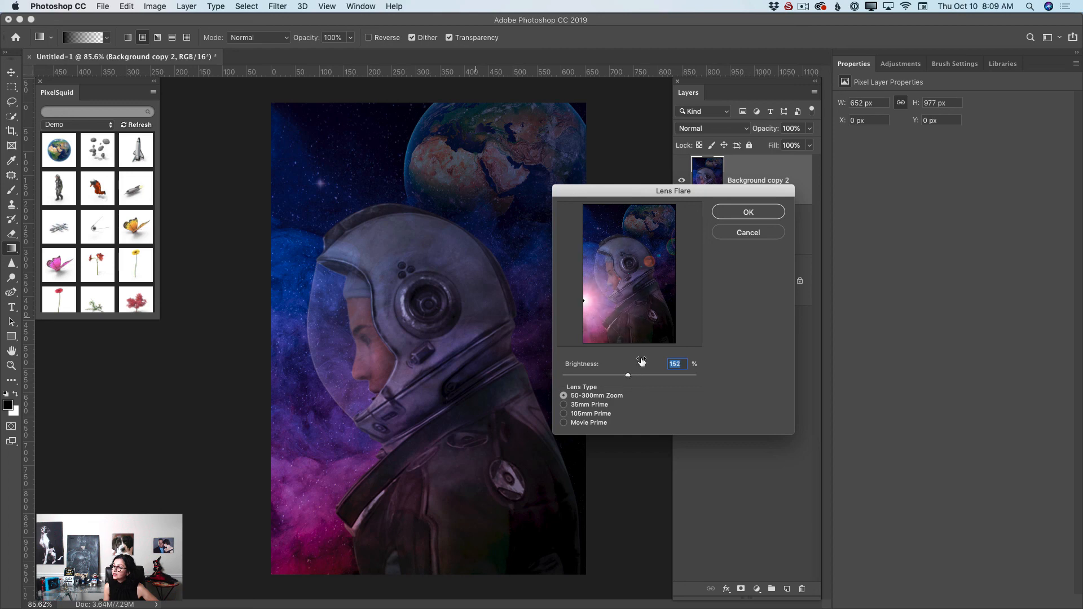
{"action": "left_click", "coordinate": [732, 213]}
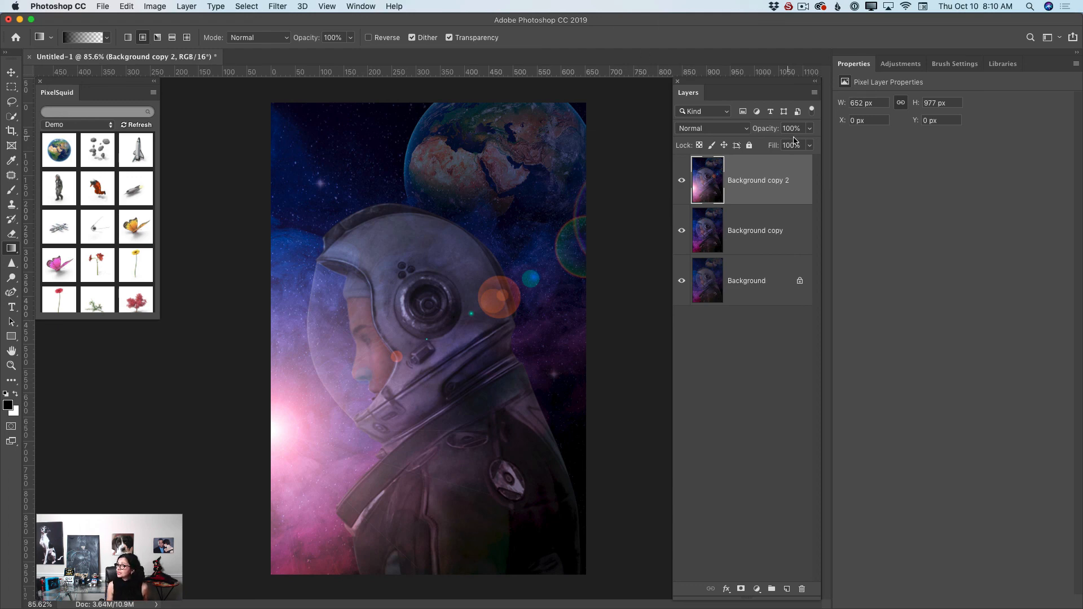
Step: Set the lens flare layer's opacity to 63% and merge it down into the Background copy layer
{"action": "left_click", "coordinate": [810, 129]}
{"action": "mouse_move", "coordinate": [811, 145]}
{"action": "left_mouse_down"}
{"action": "mouse_move", "coordinate": [756, 147]}
{"action": "mouse_move", "coordinate": [793, 156]}
{"action": "left_mouse_up"}
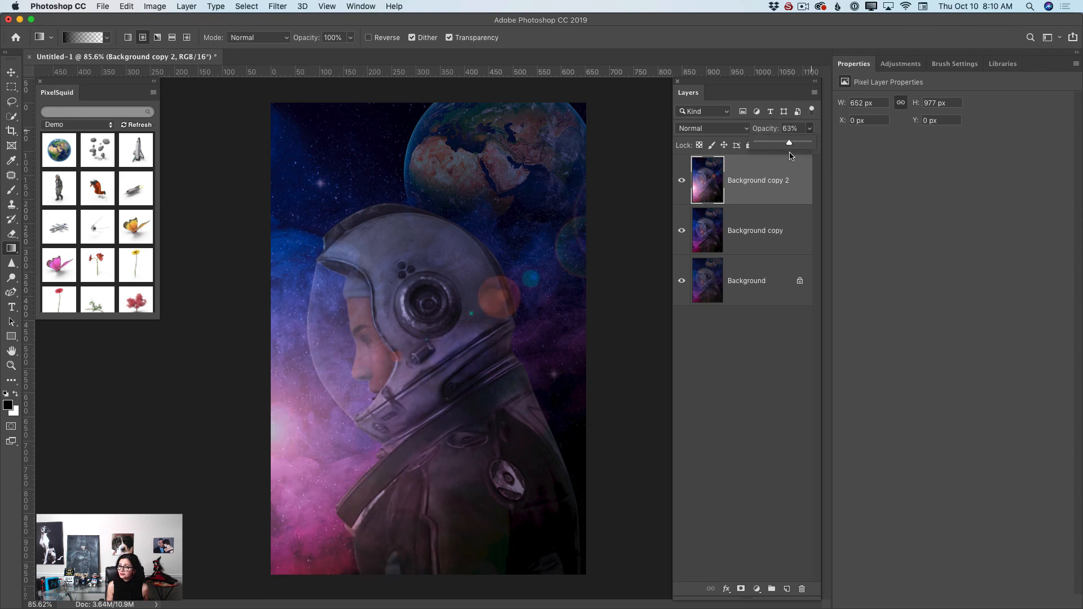
{"action": "left_click", "coordinate": [814, 92]}
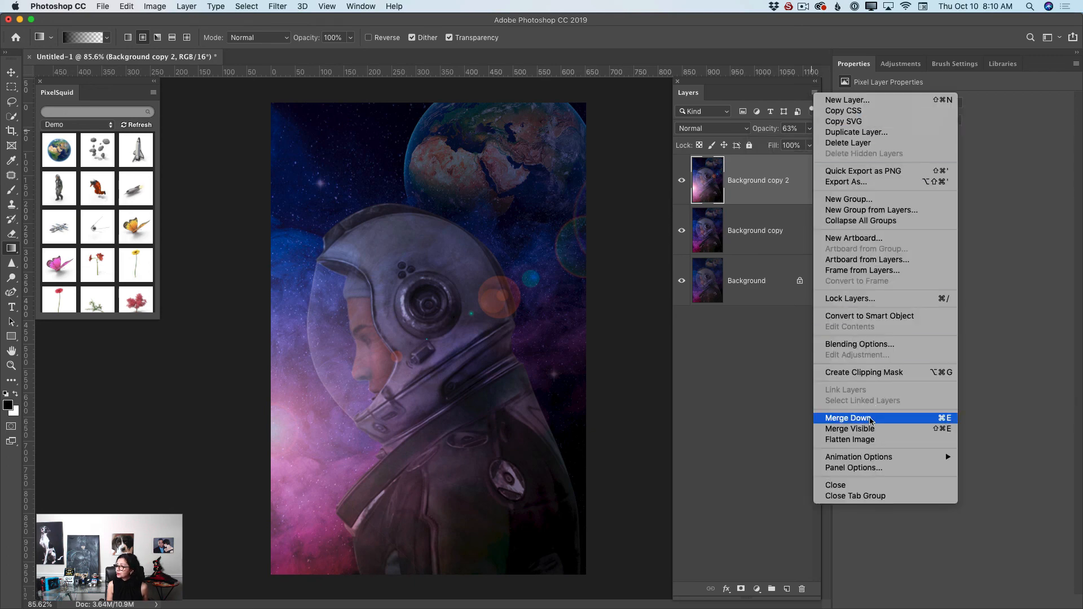
{"action": "left_click", "coordinate": [870, 420]}
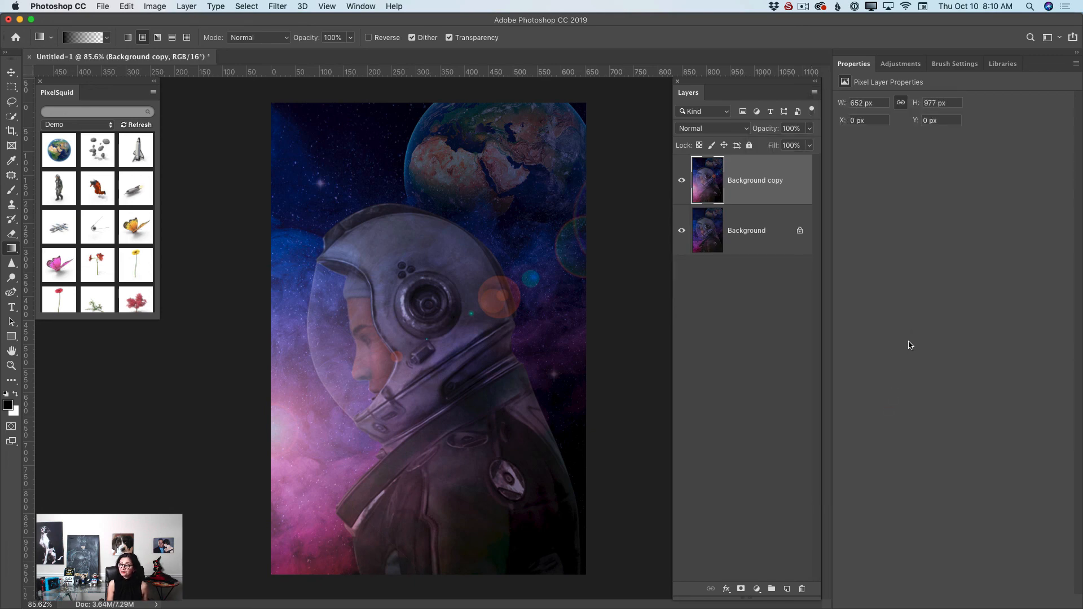